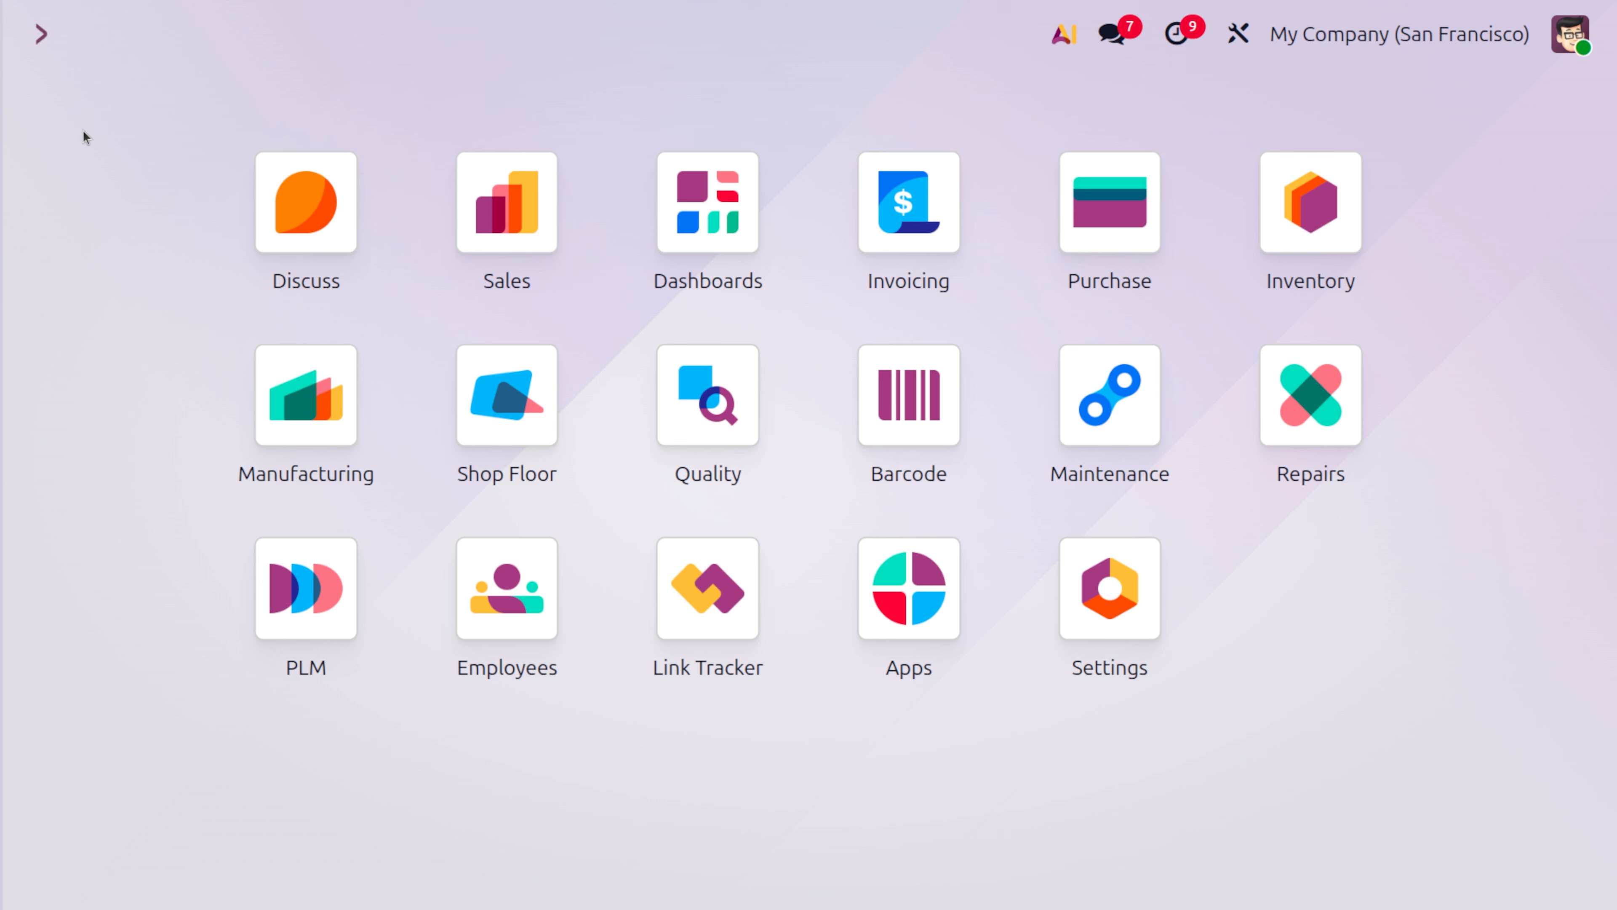
Open the Inventory app's warehouse list and review the configuration of Warehouse A
type("inve")
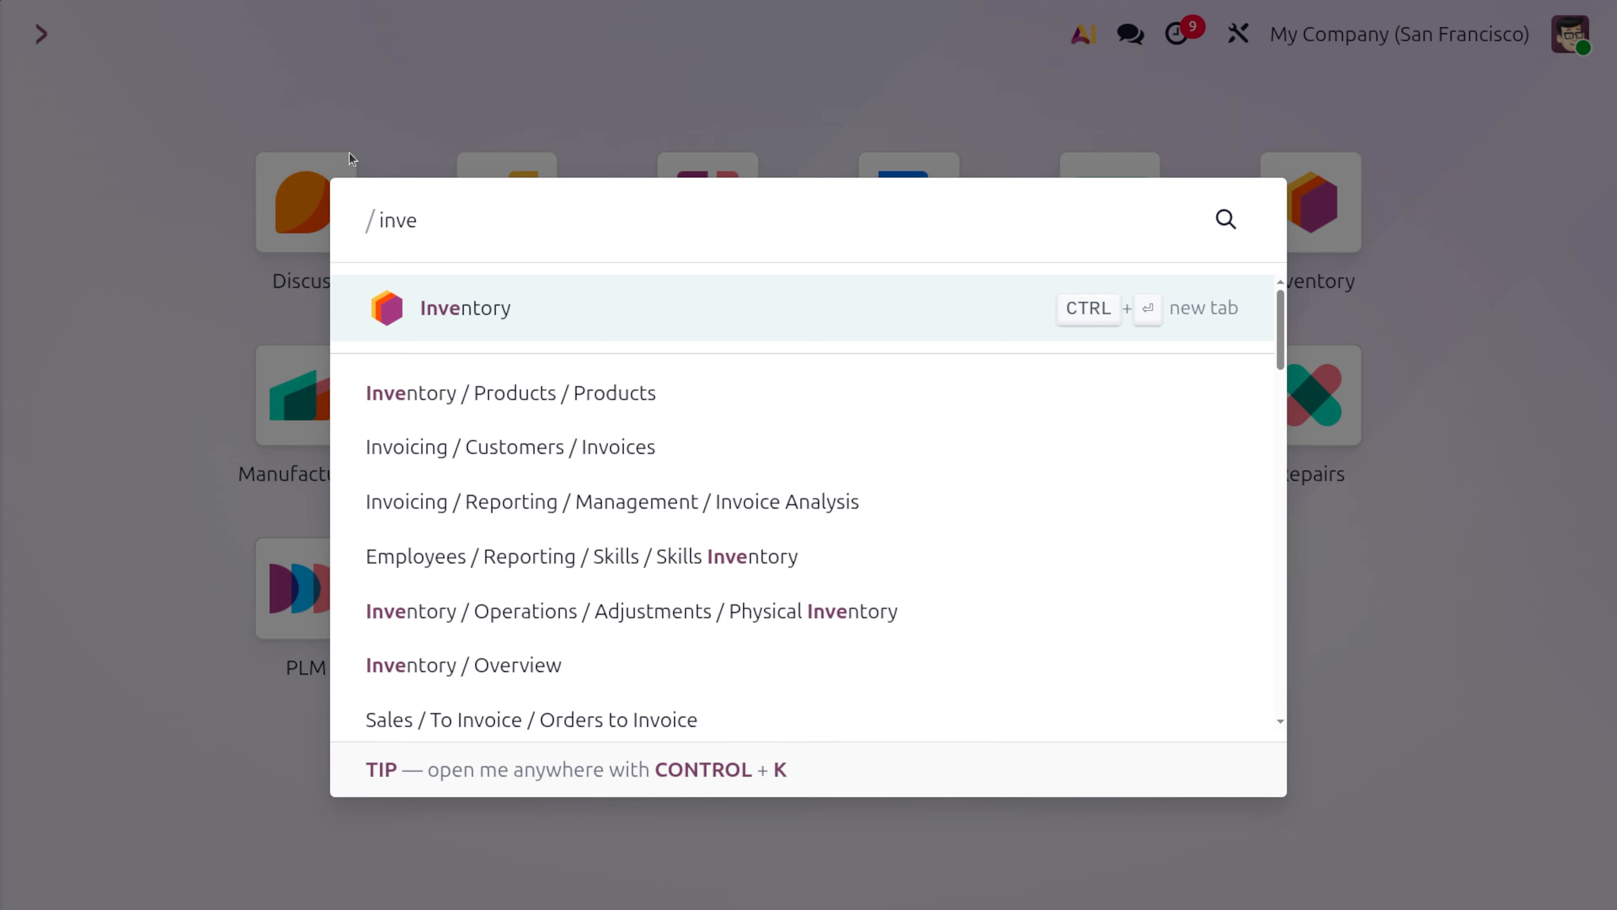
key("Return")
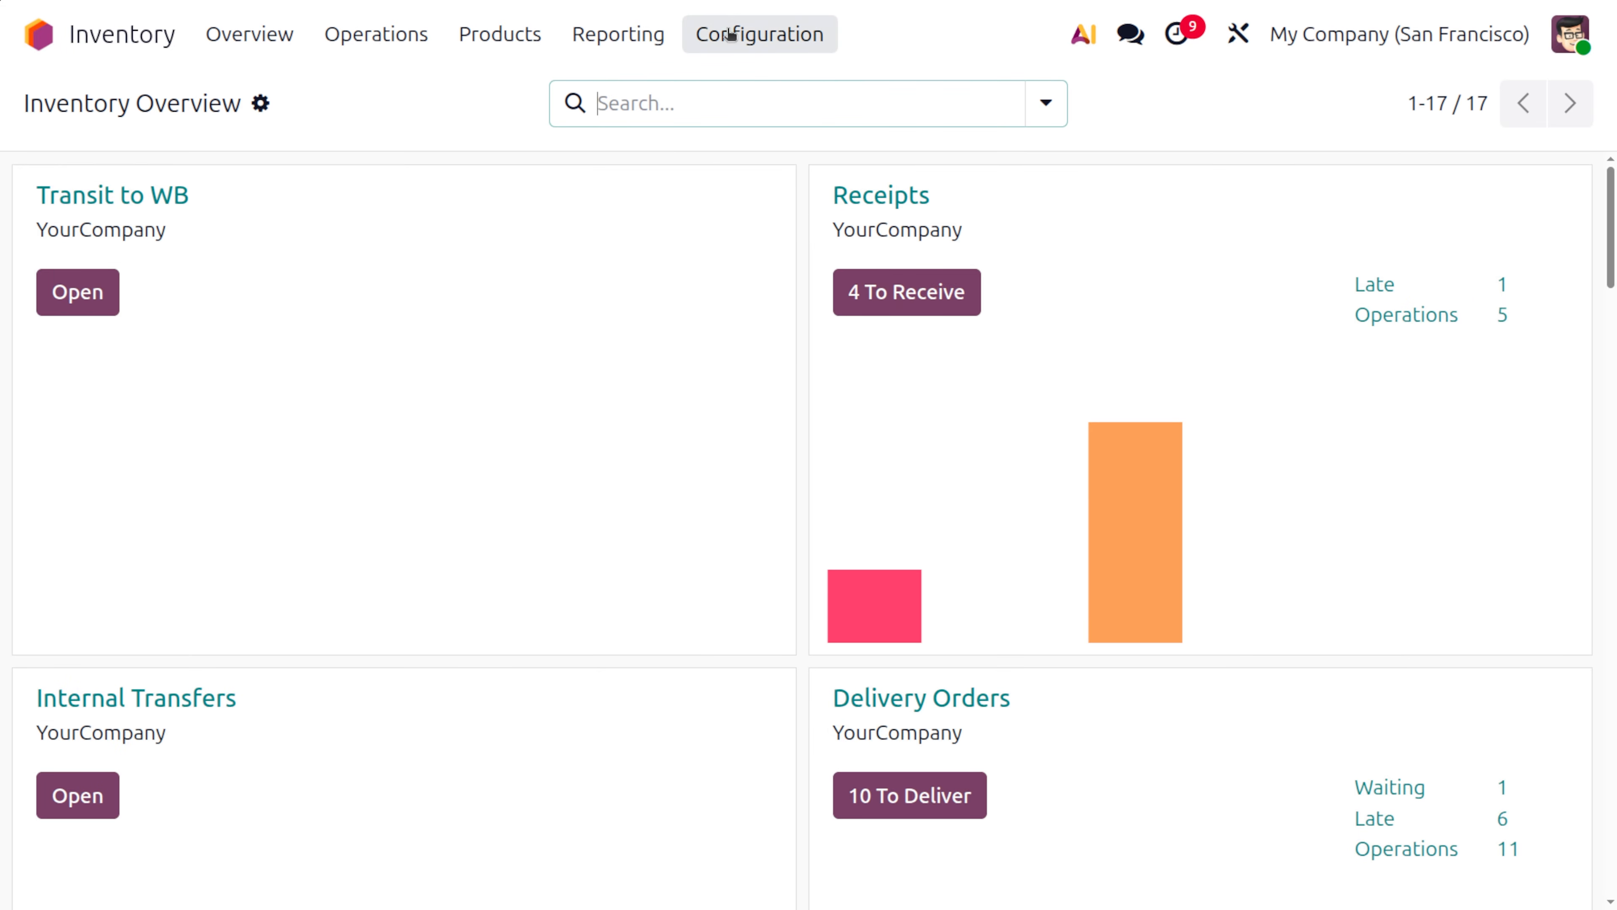
left_click(730, 35)
left_click(766, 182)
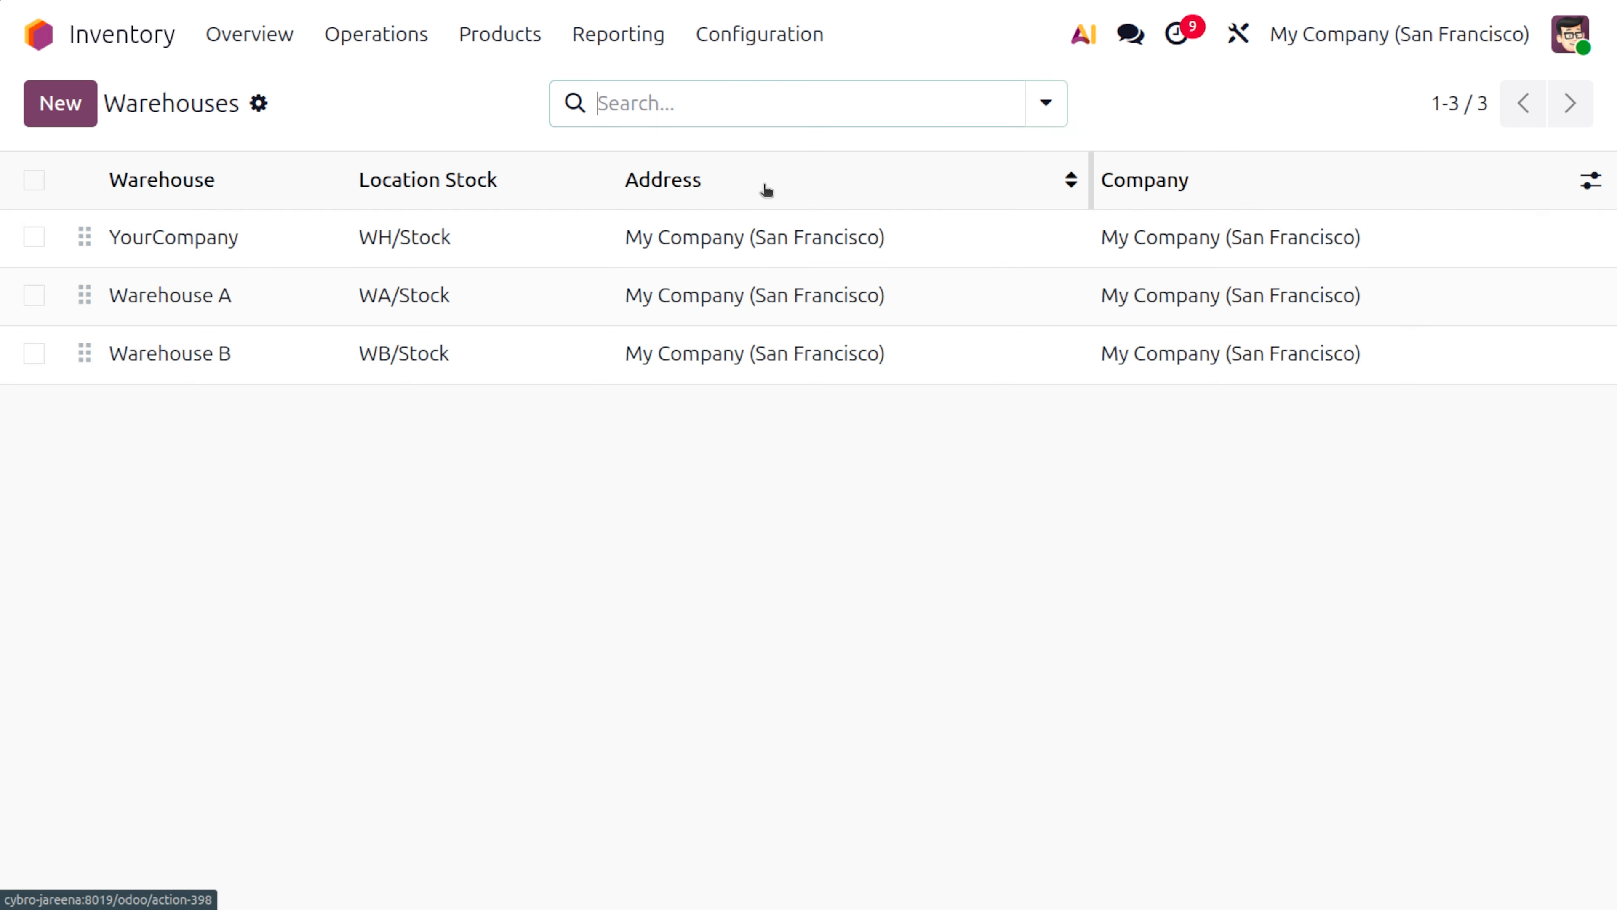
left_click(202, 296)
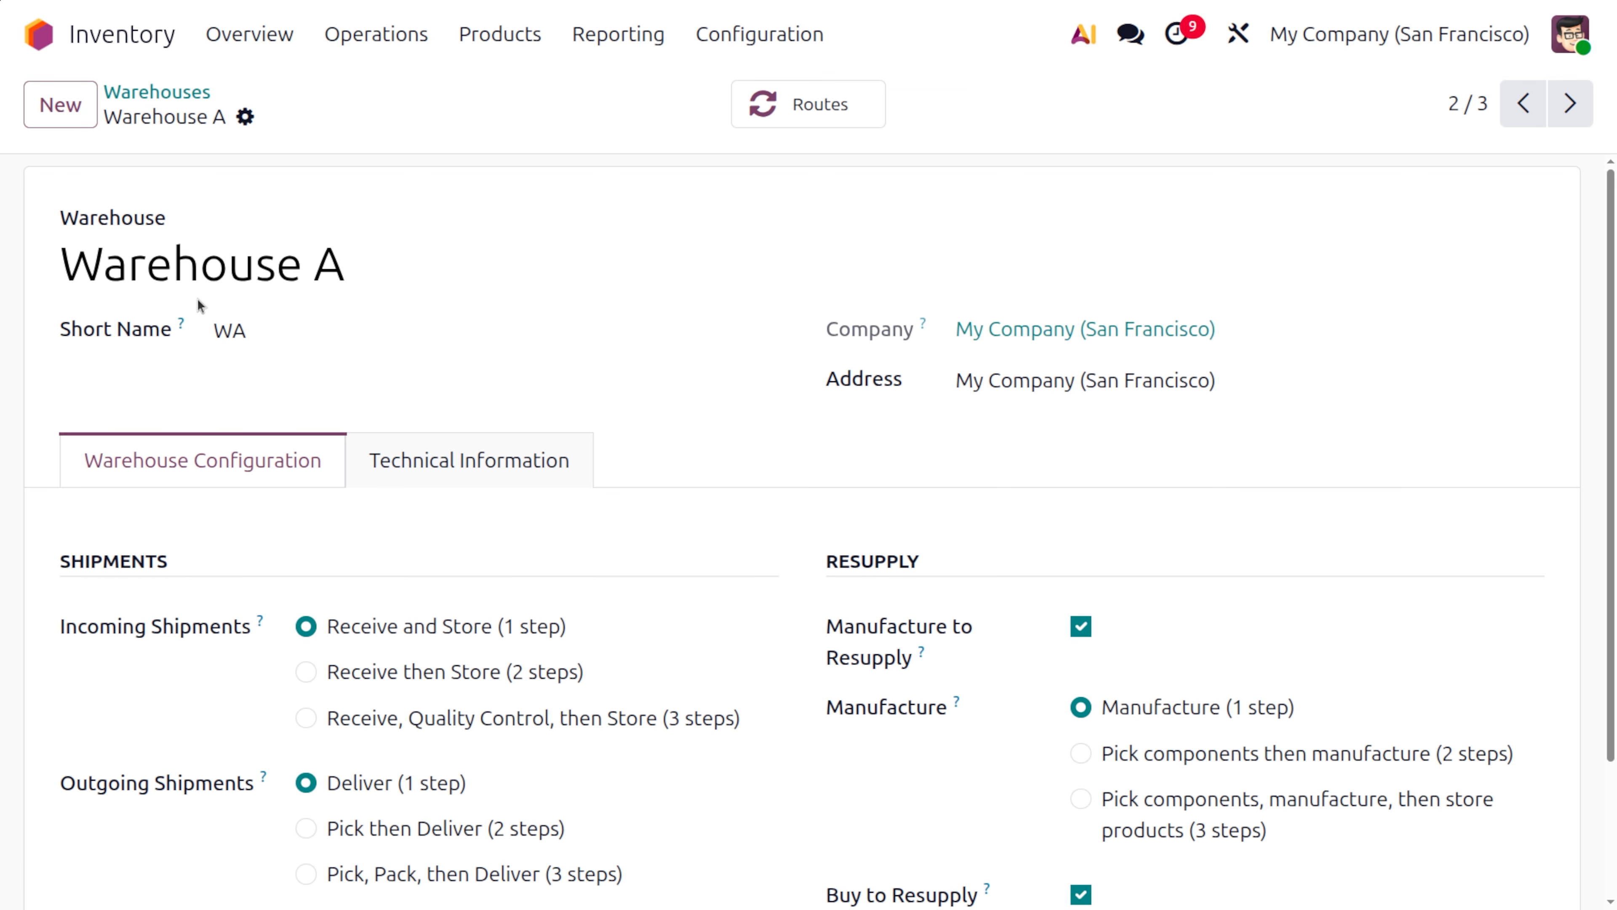
left_click(152, 92)
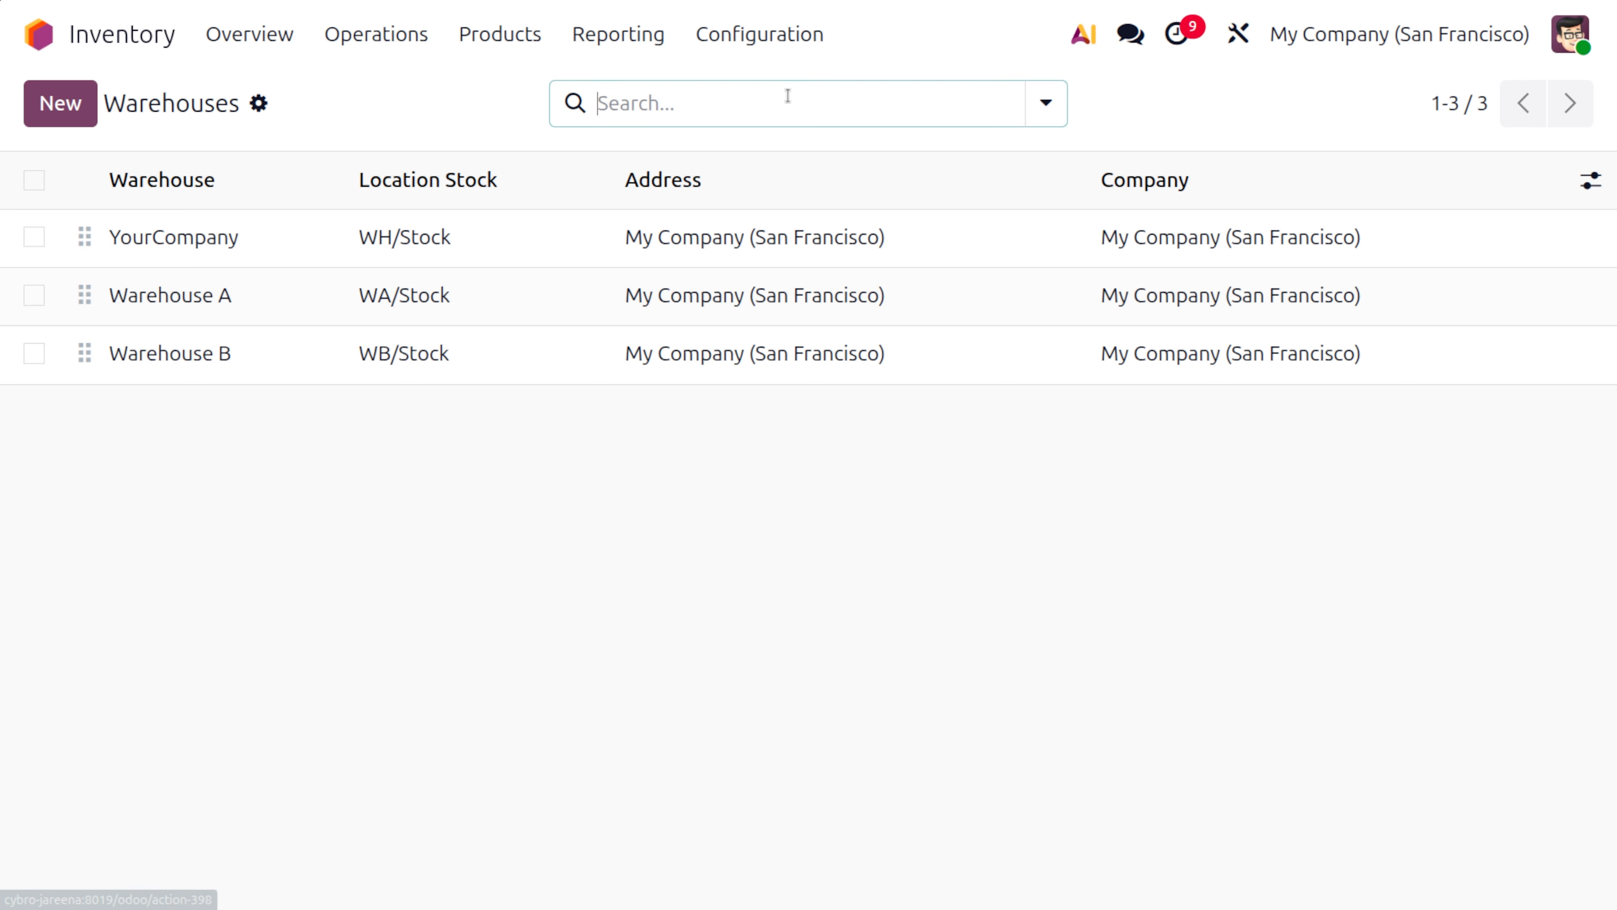
Open the list of operations types and look through the entries for all warehouses
left_click(759, 40)
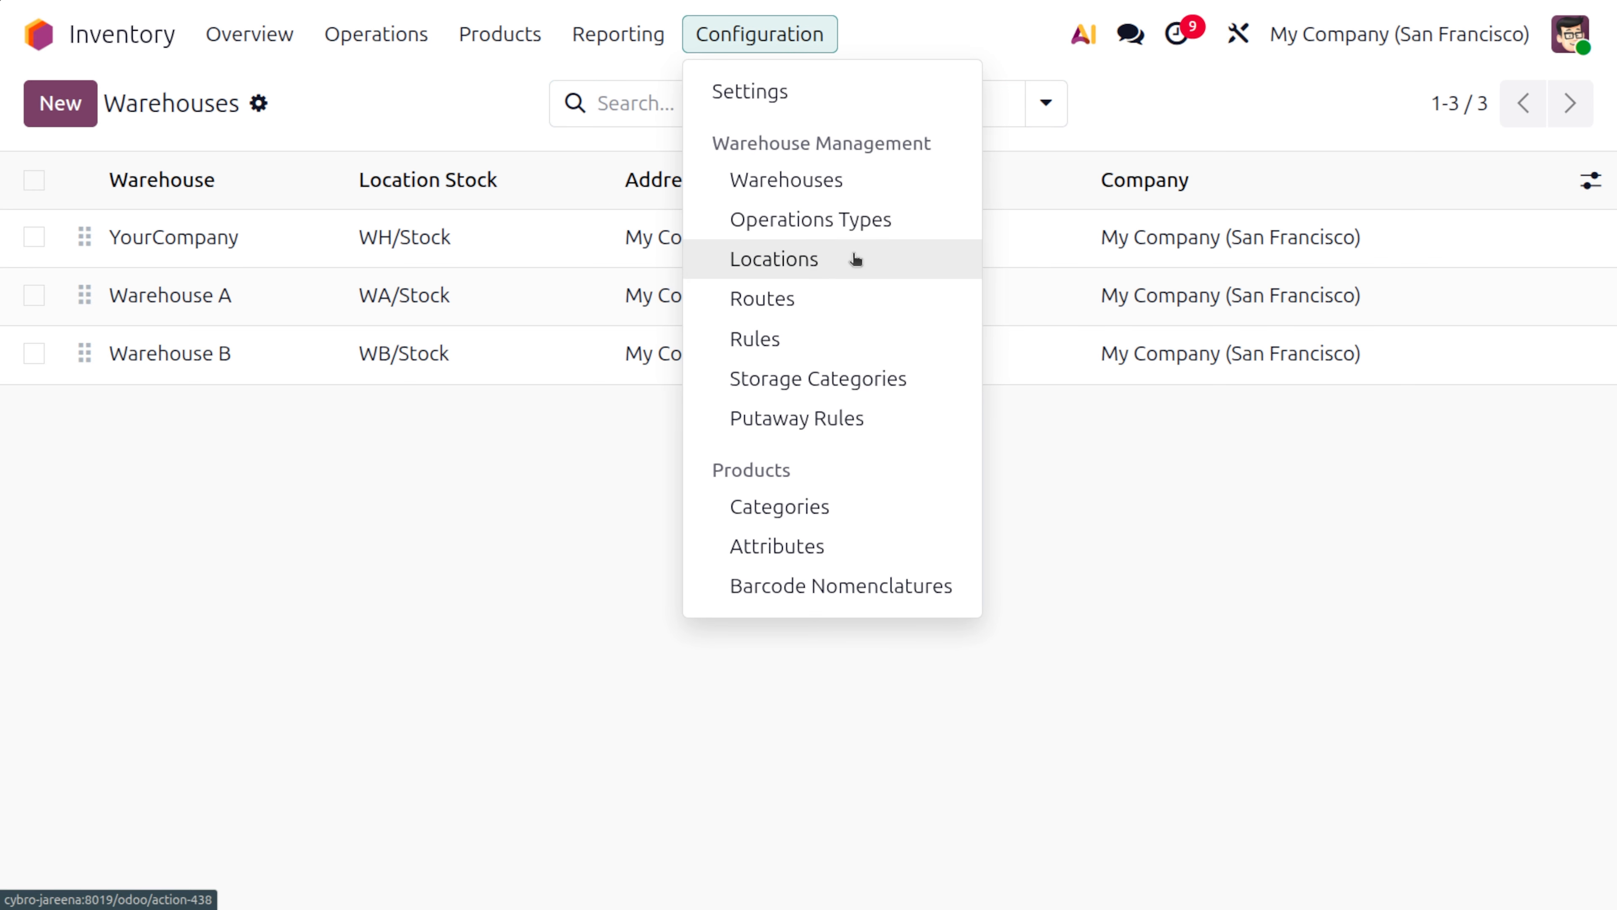
left_click(843, 220)
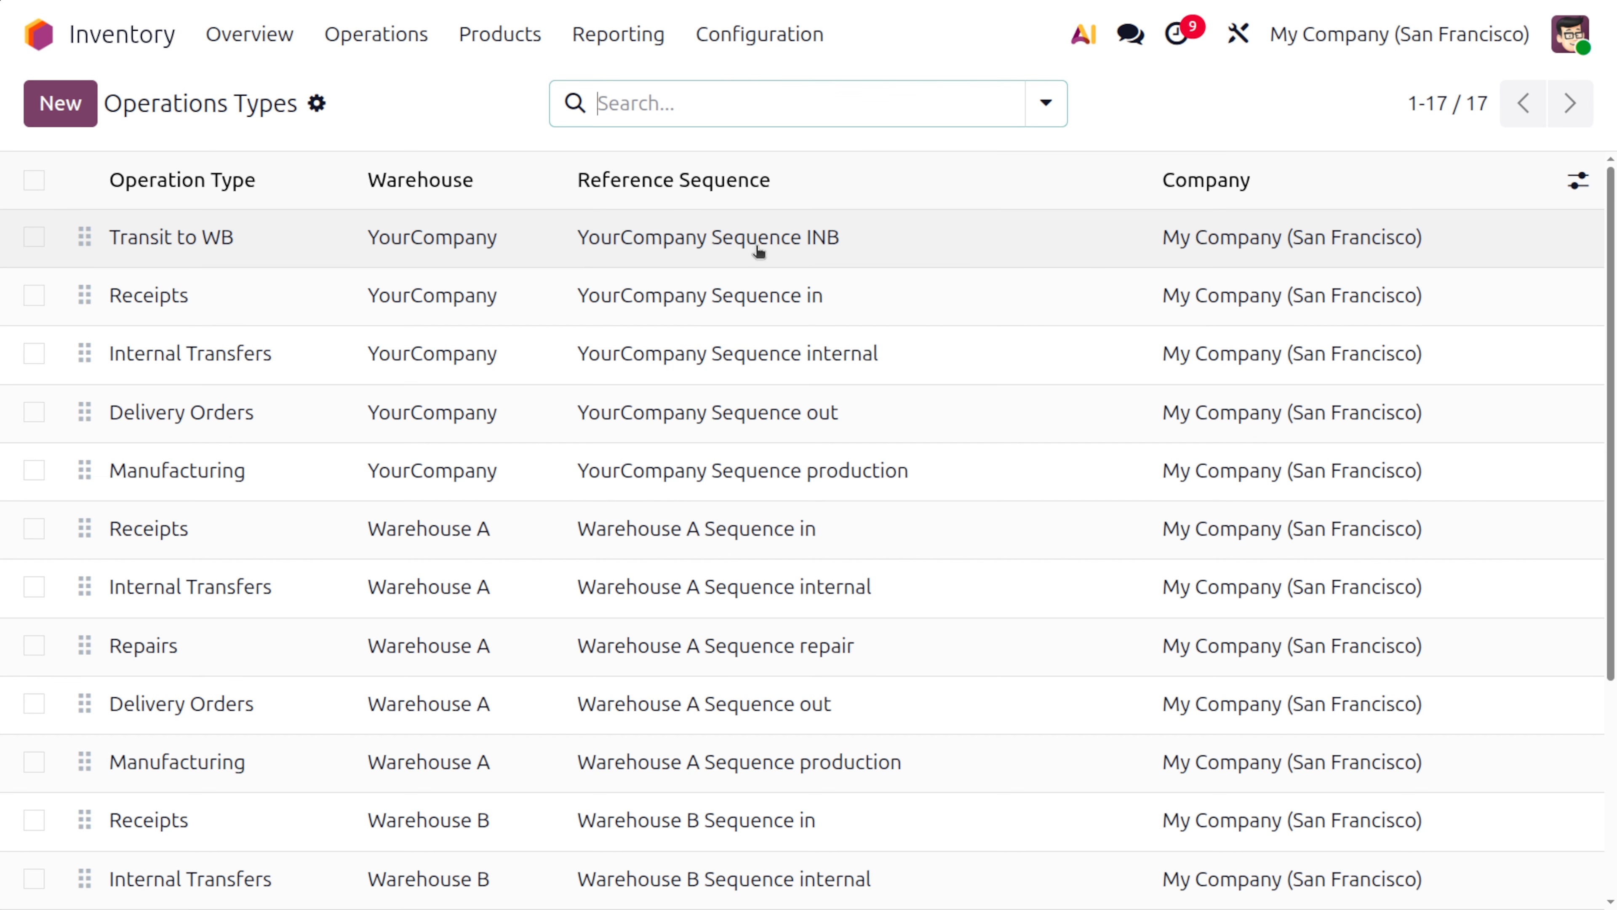
scroll(445, 637, "down", 5)
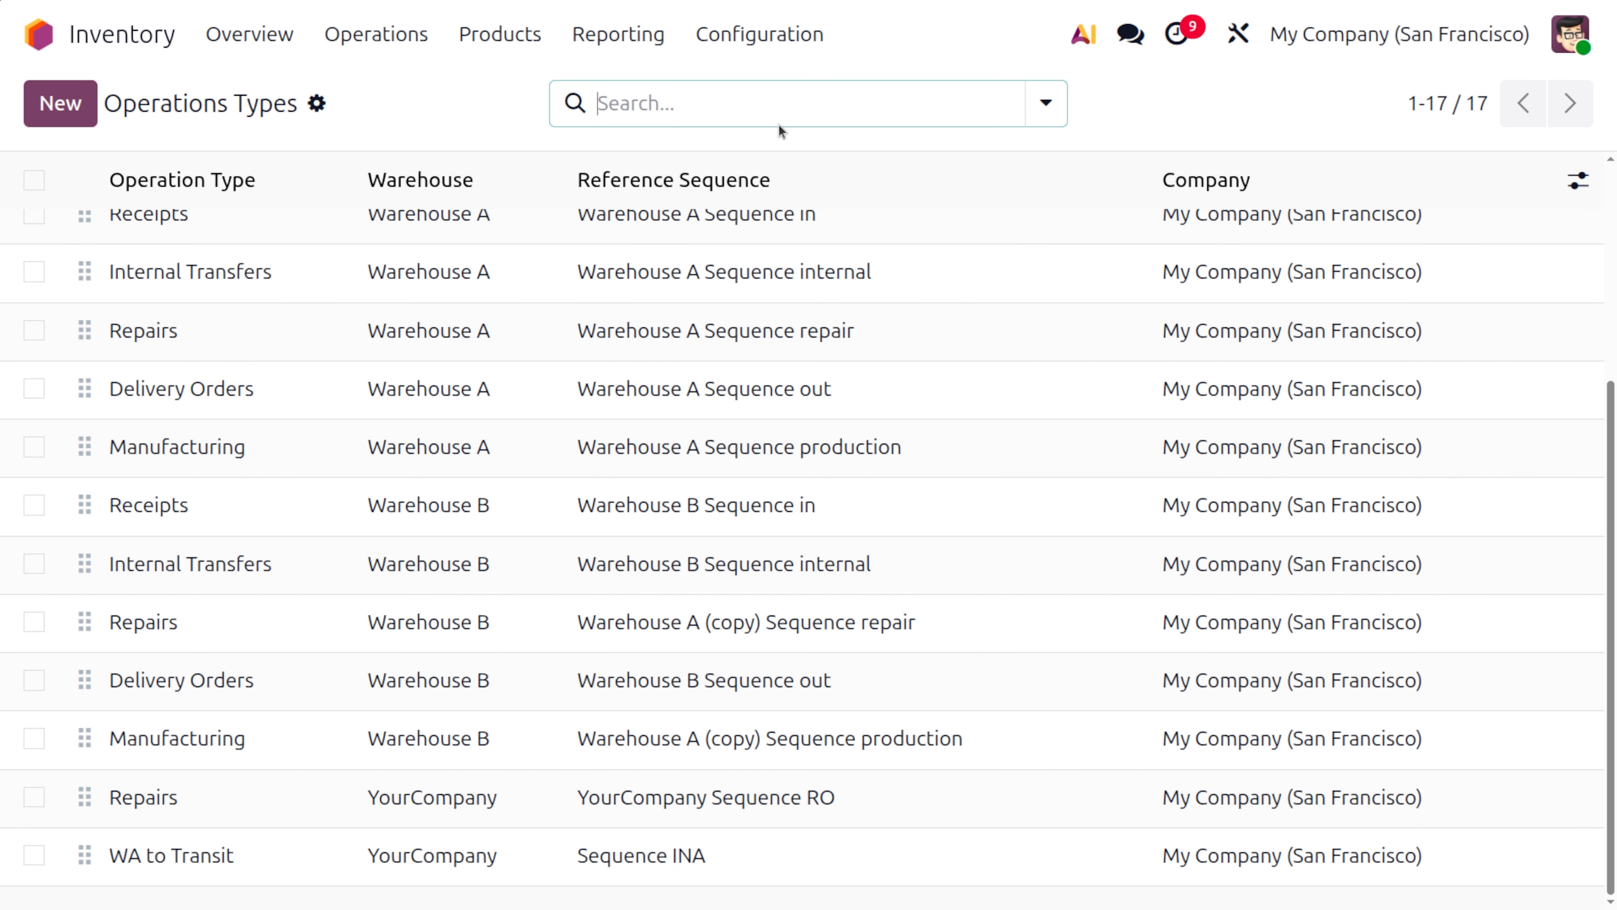
Open the locations list and review the details of the WA/Stock location
left_click(771, 39)
left_click(865, 272)
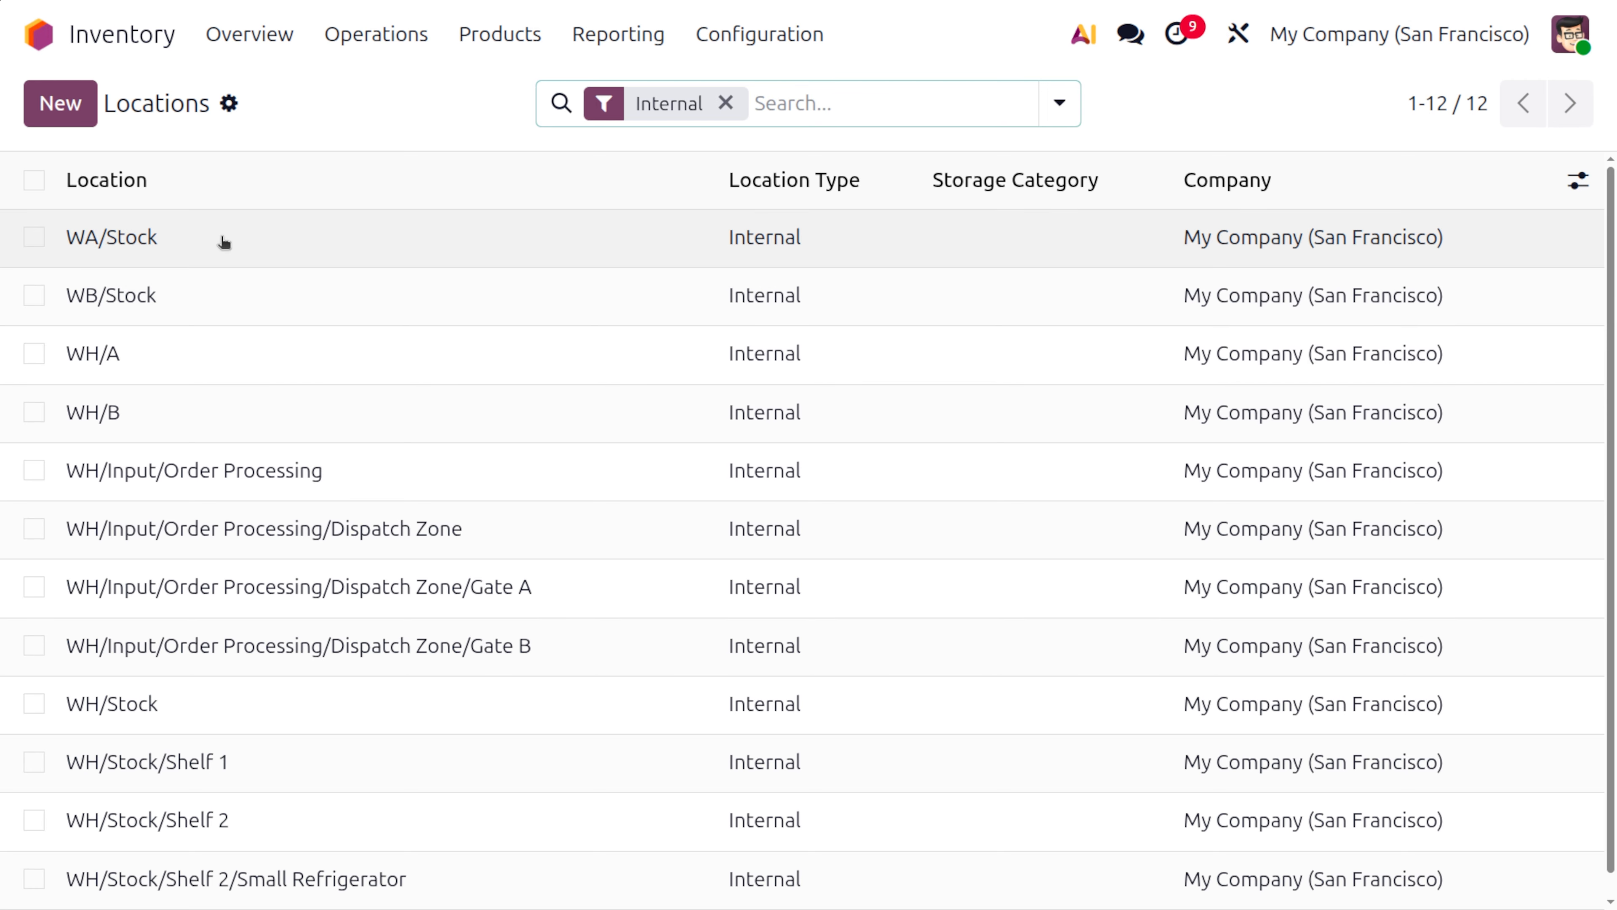
left_click(223, 241)
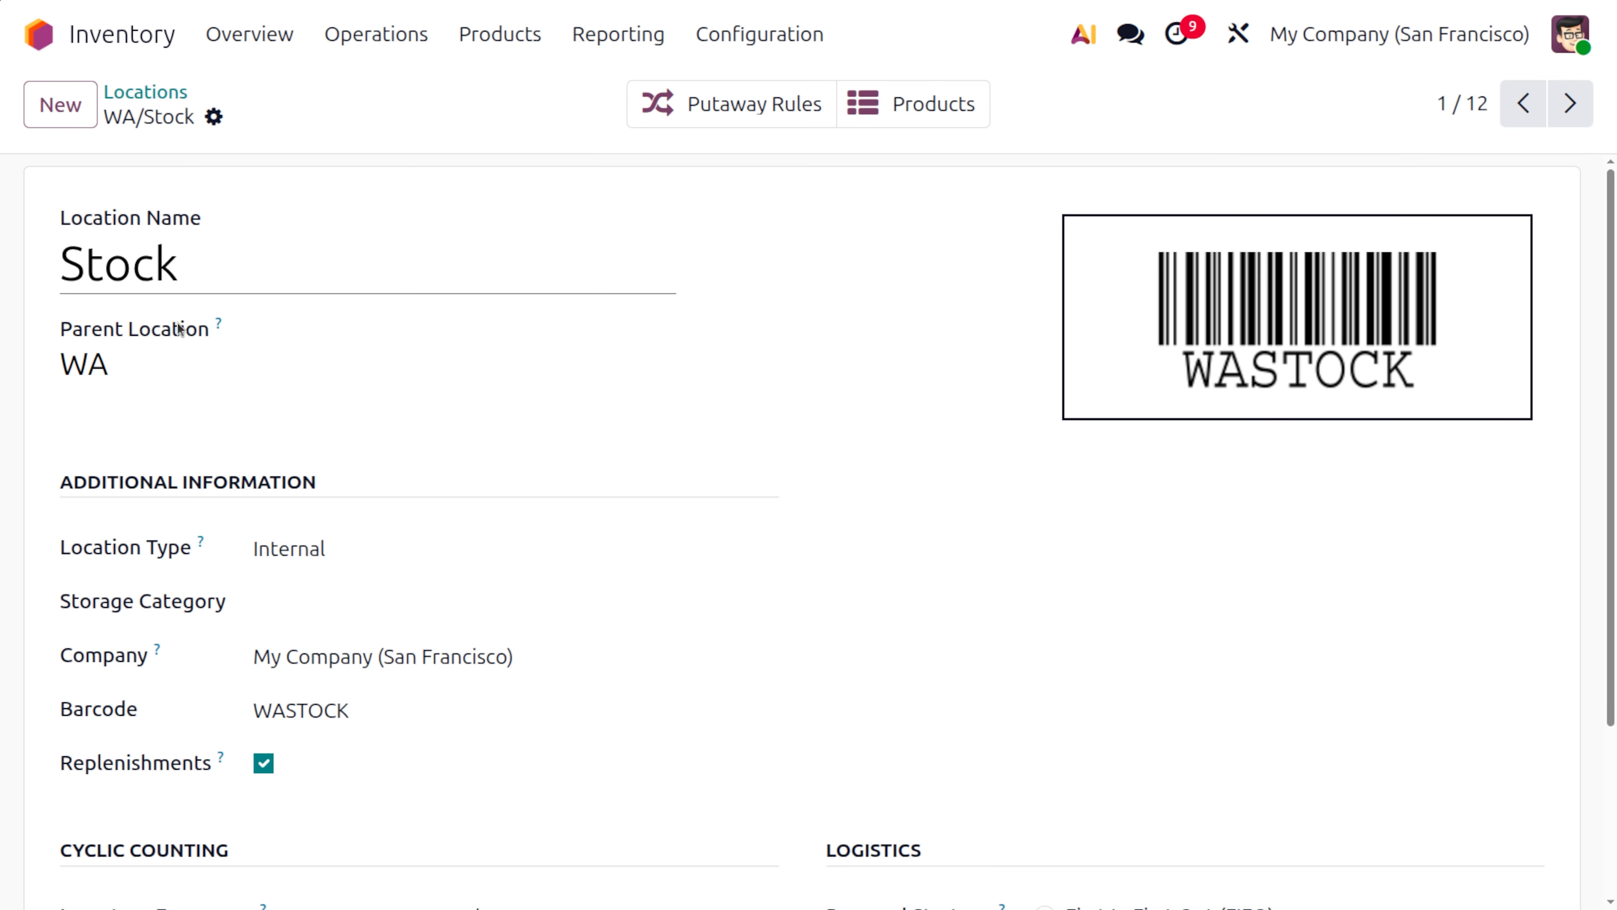
scroll(343, 611, "down", 3)
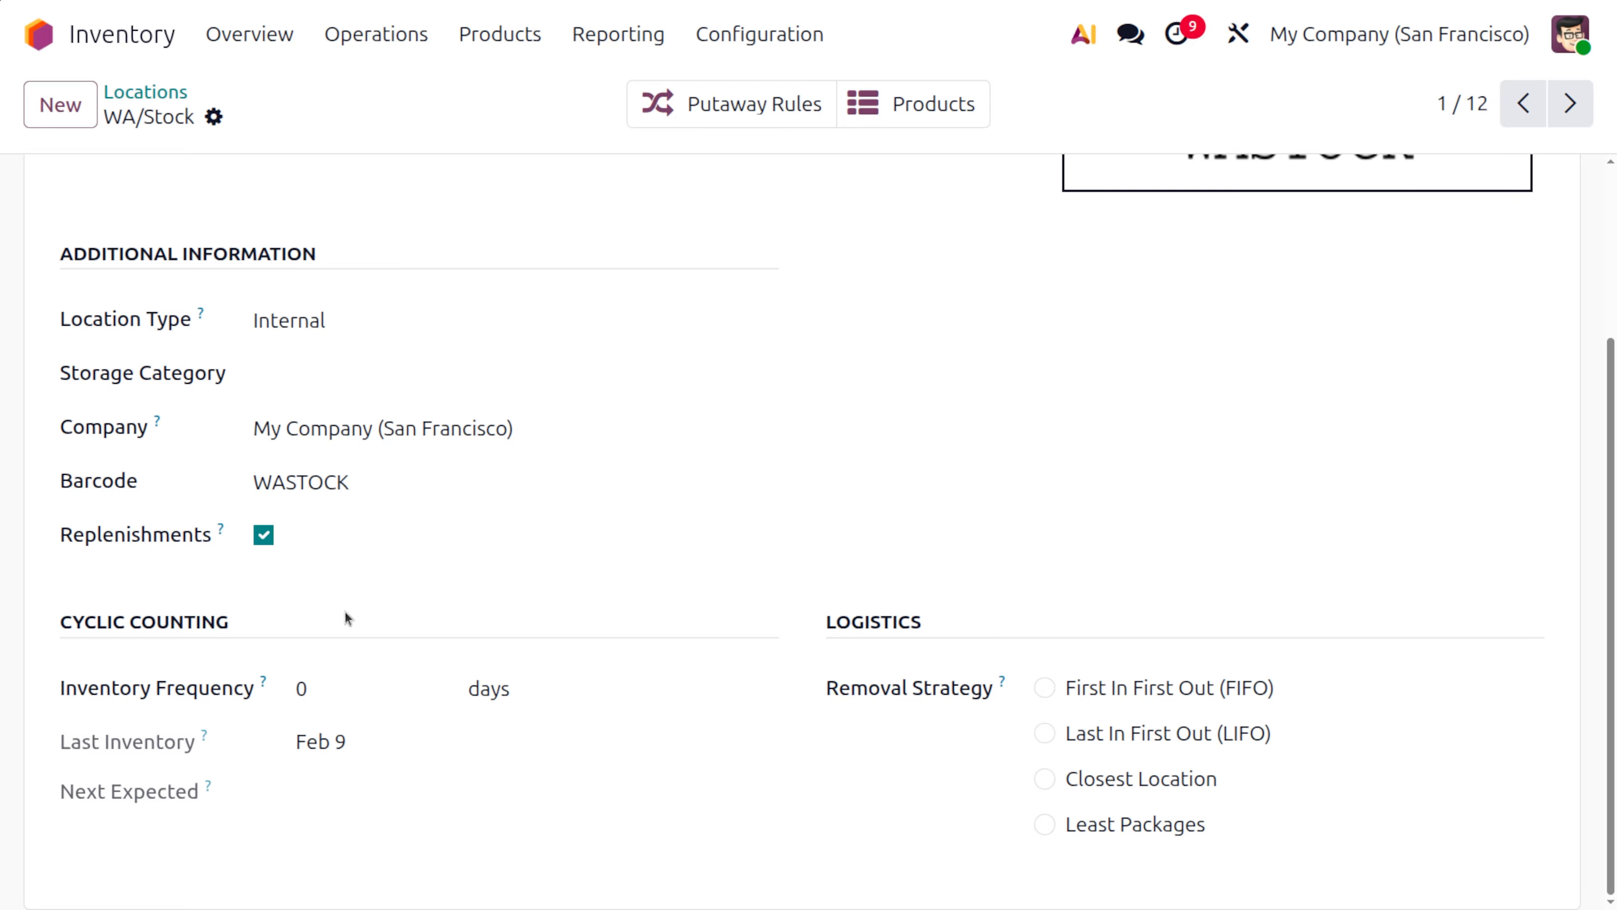
left_click(145, 93)
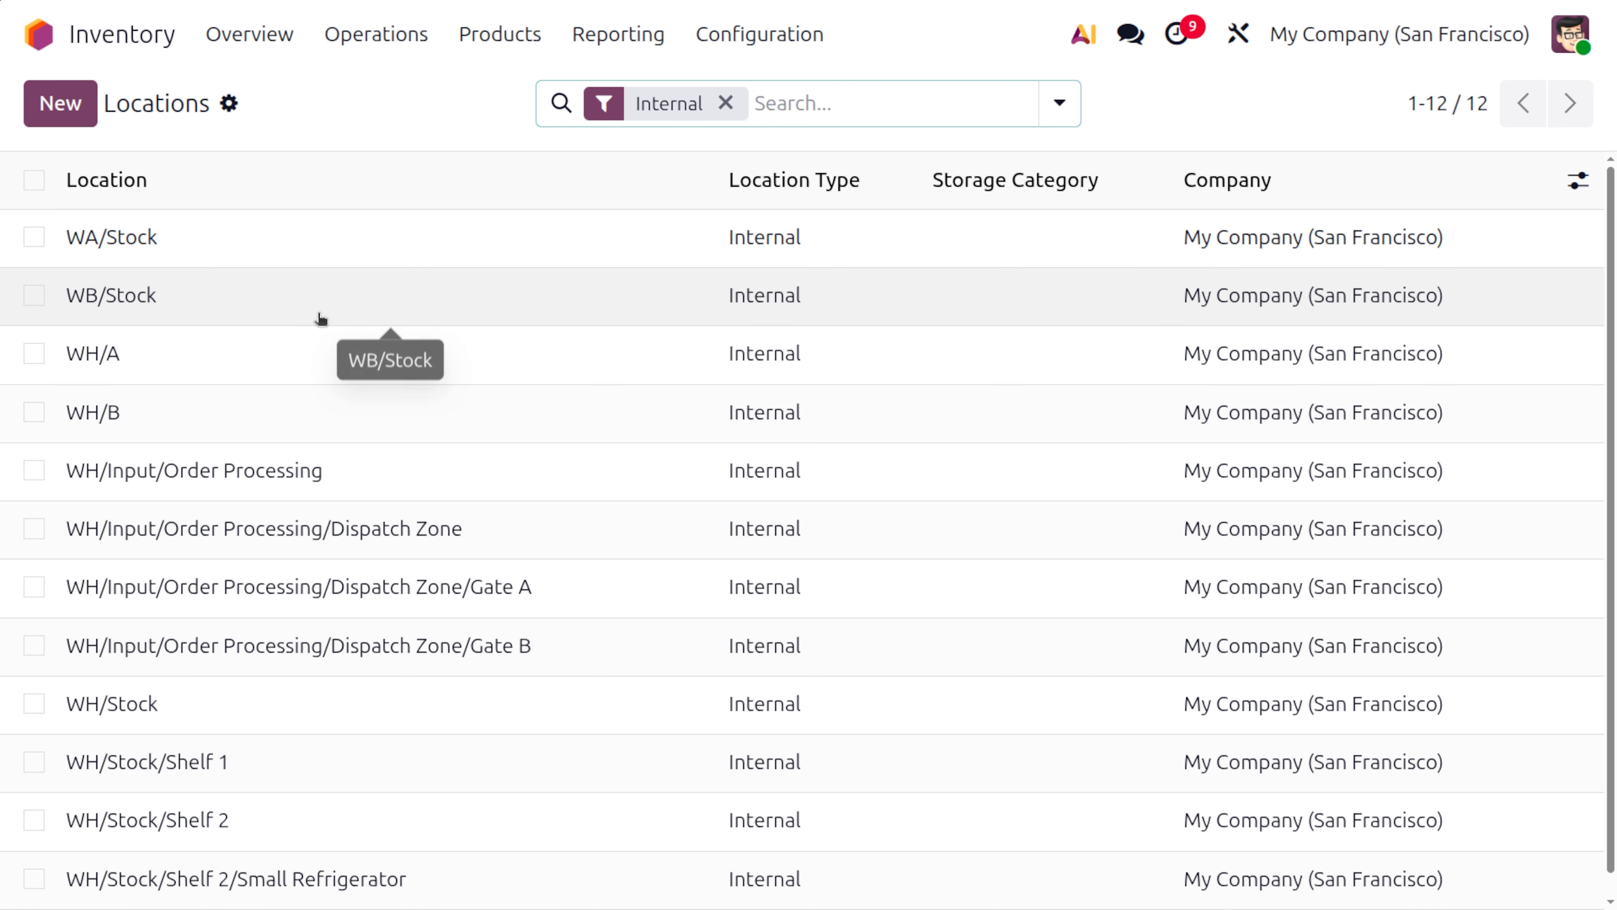
Clear the Internal filter from the locations list and examine the Transit and WA/Stock locations
scroll(294, 696, "down", 1)
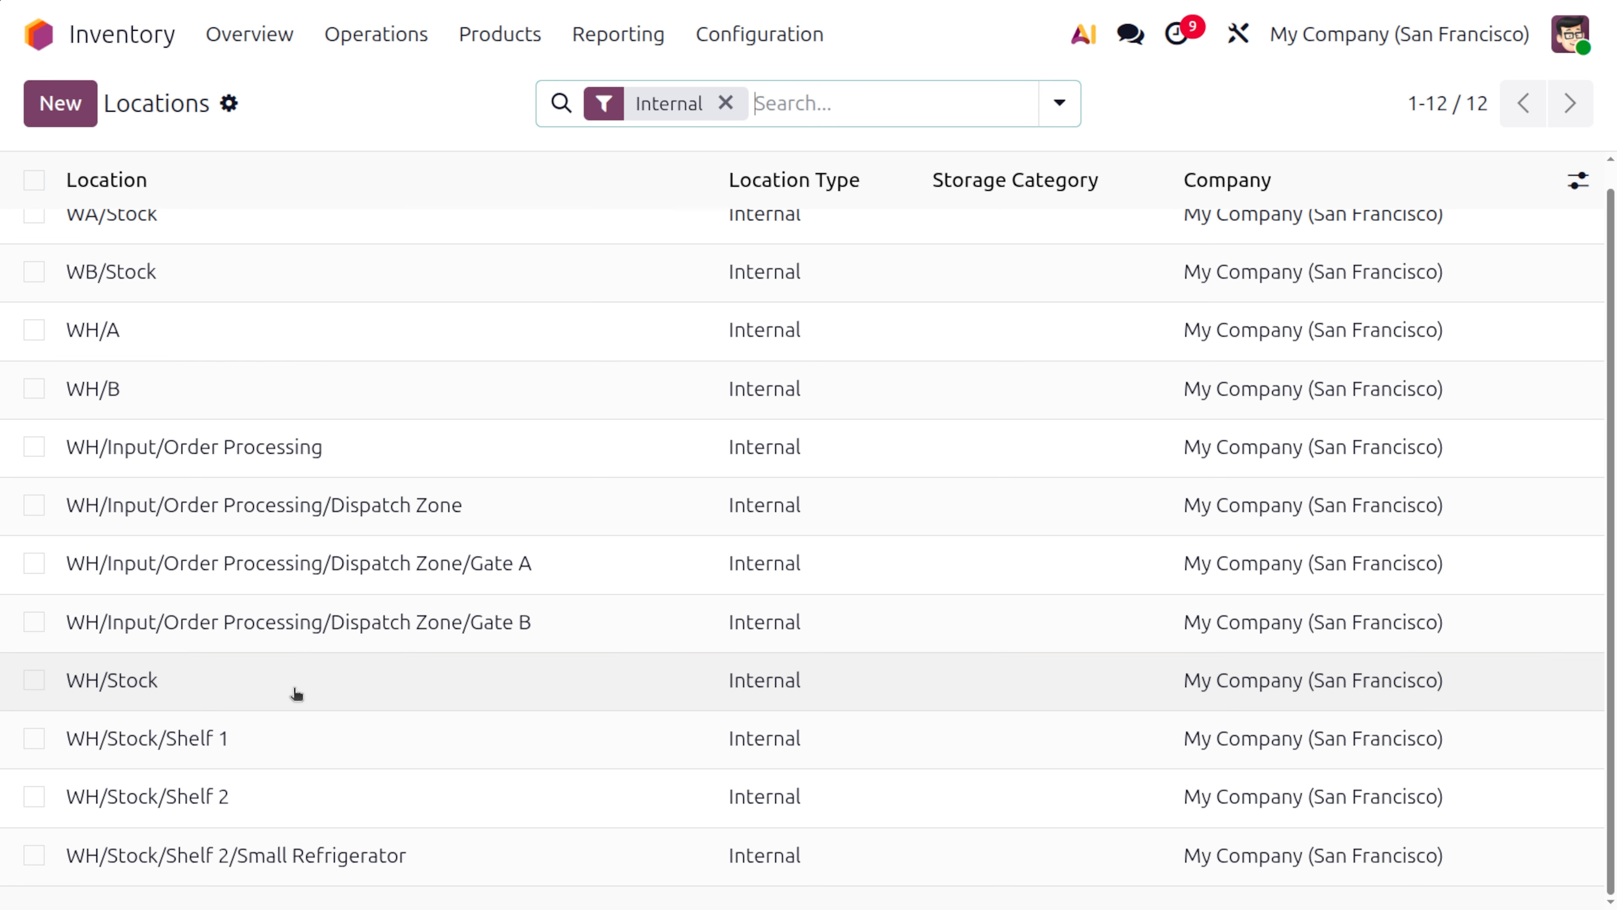
left_click(725, 102)
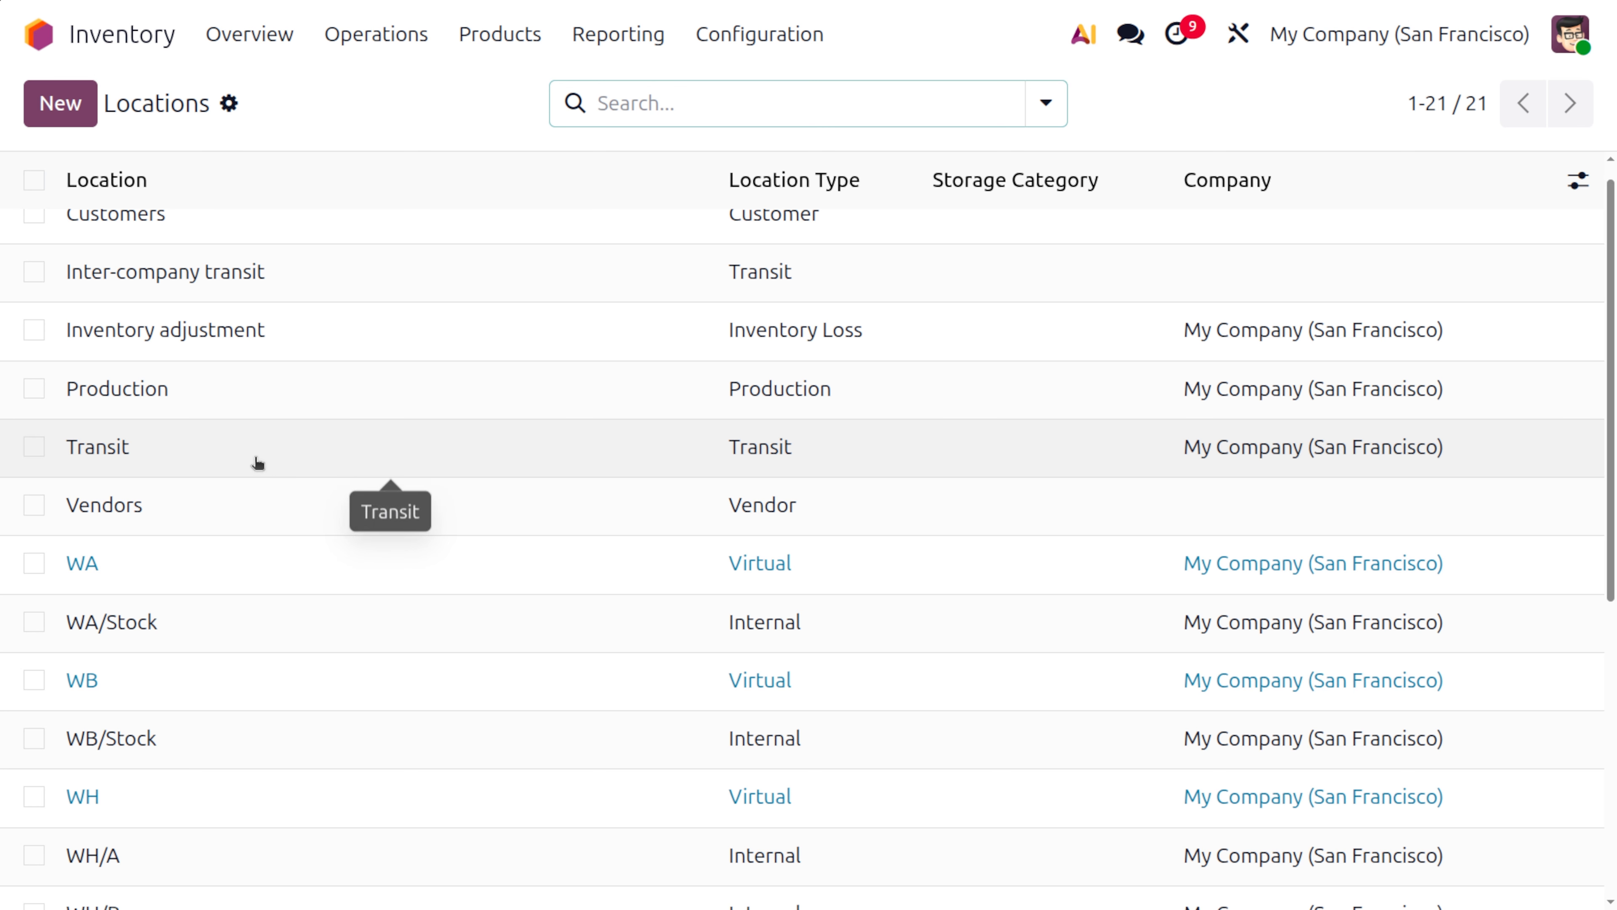
left_click(263, 454)
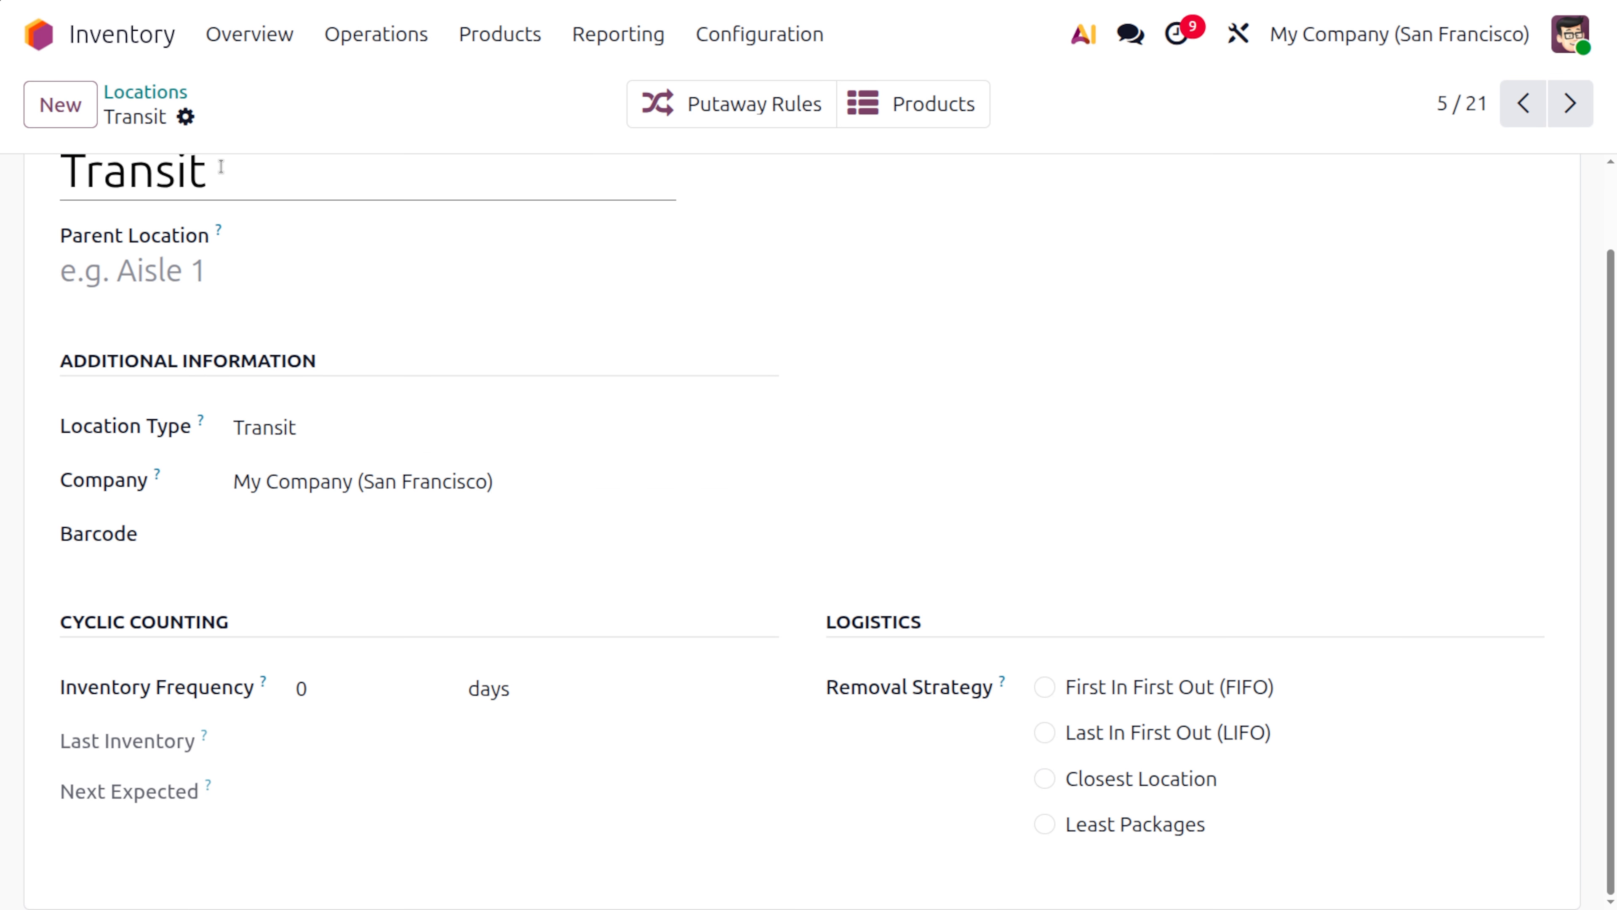
left_click(146, 93)
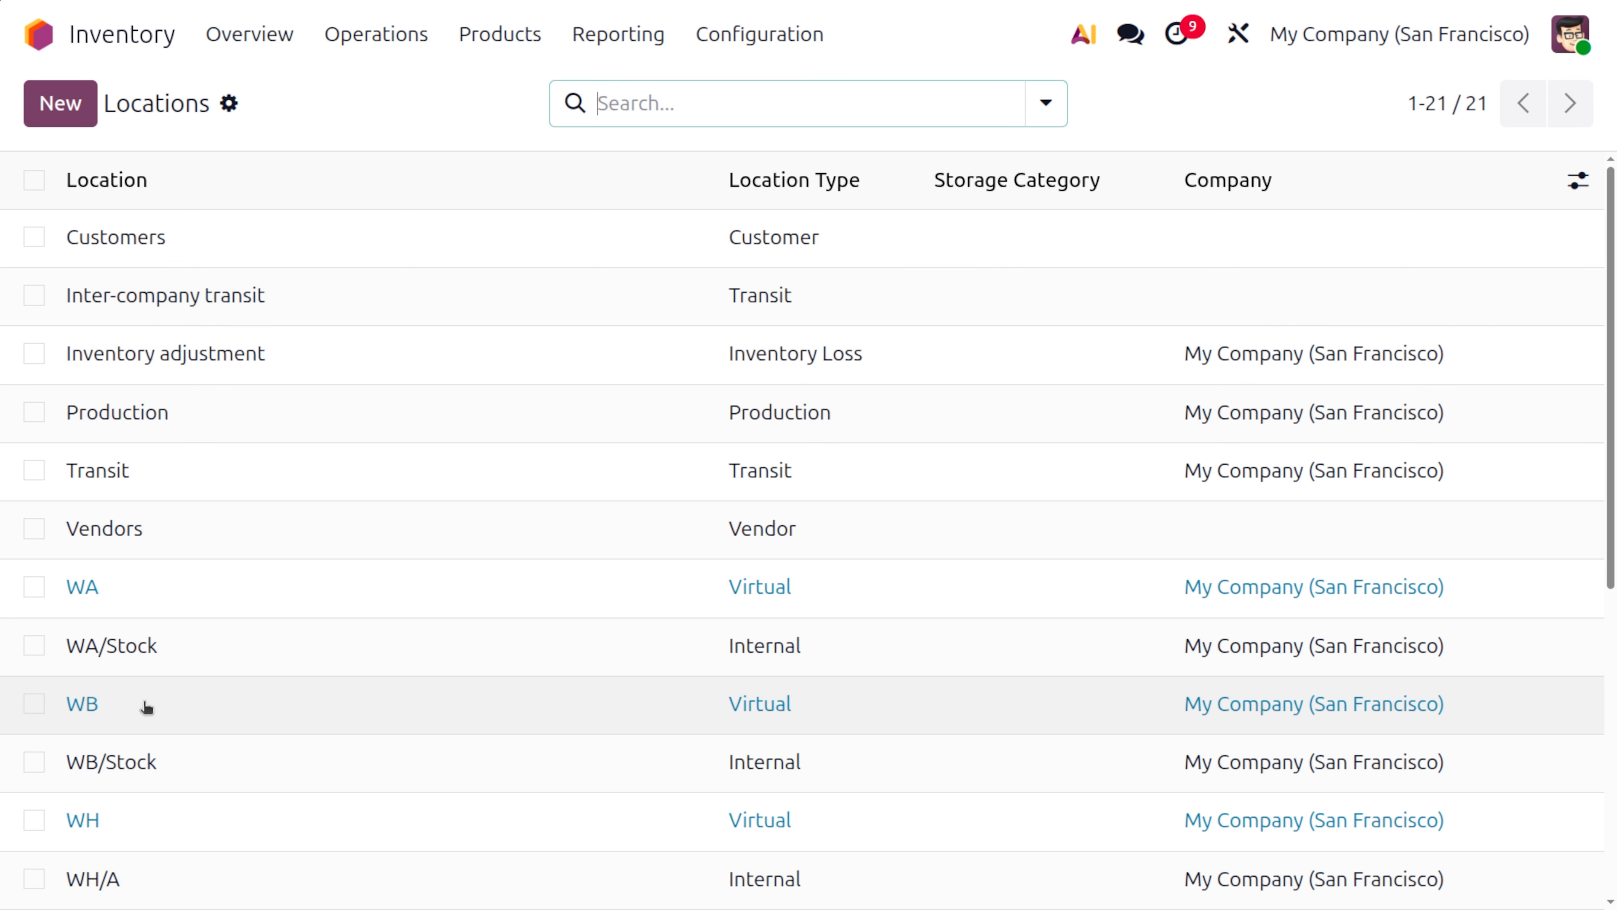
left_click(152, 650)
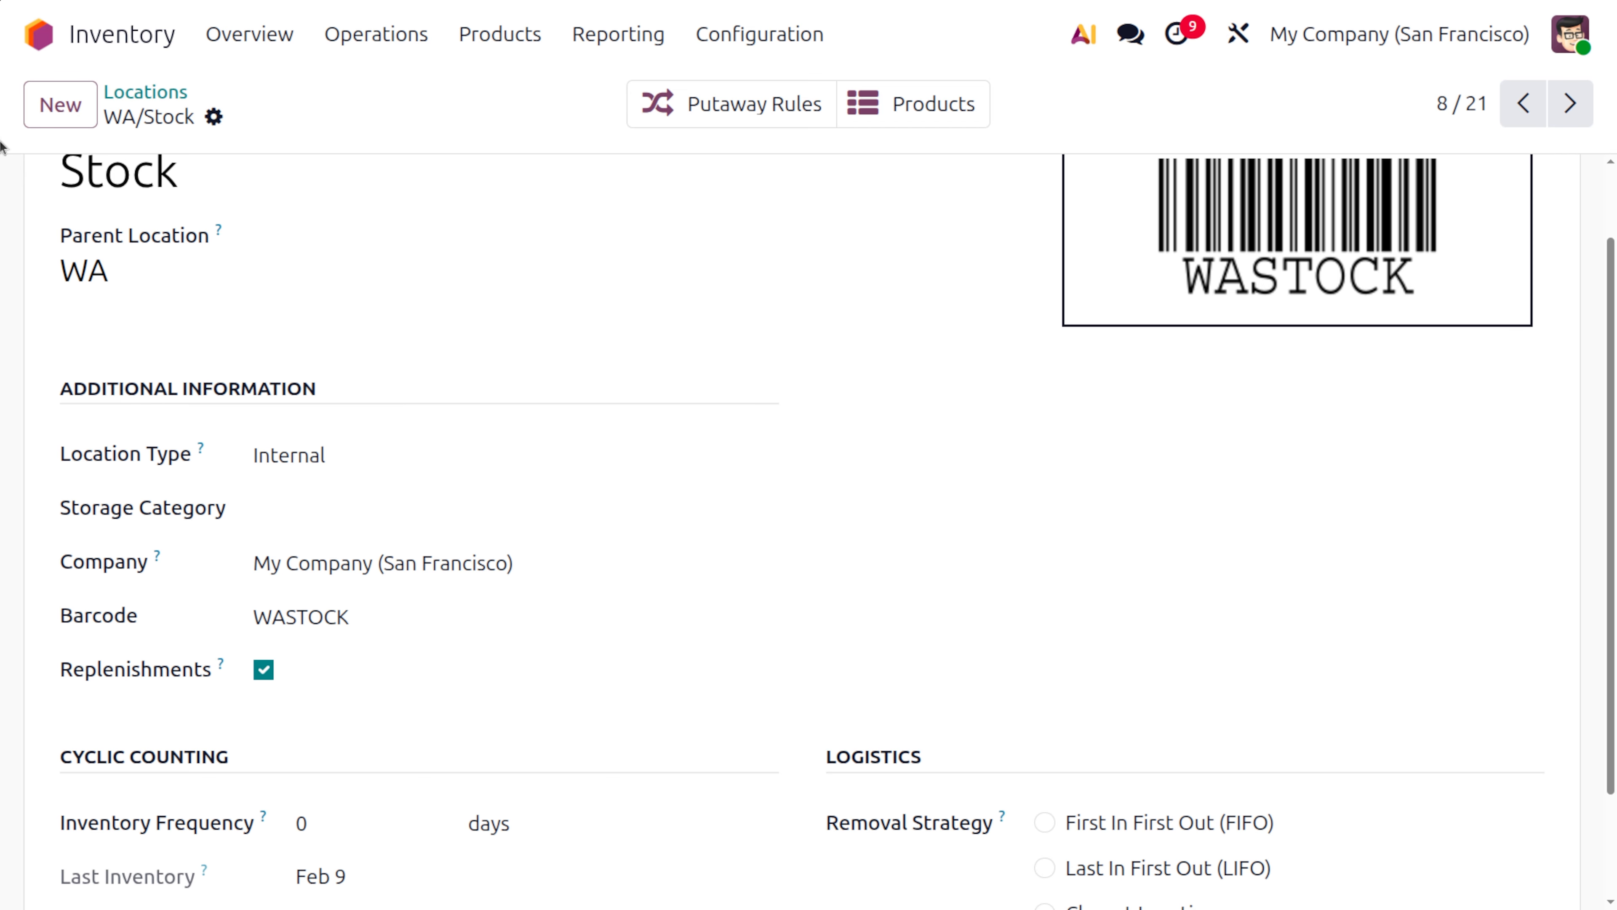
Open the WA to Transit operation type and review its general settings and its source and destination locations
left_click(767, 32)
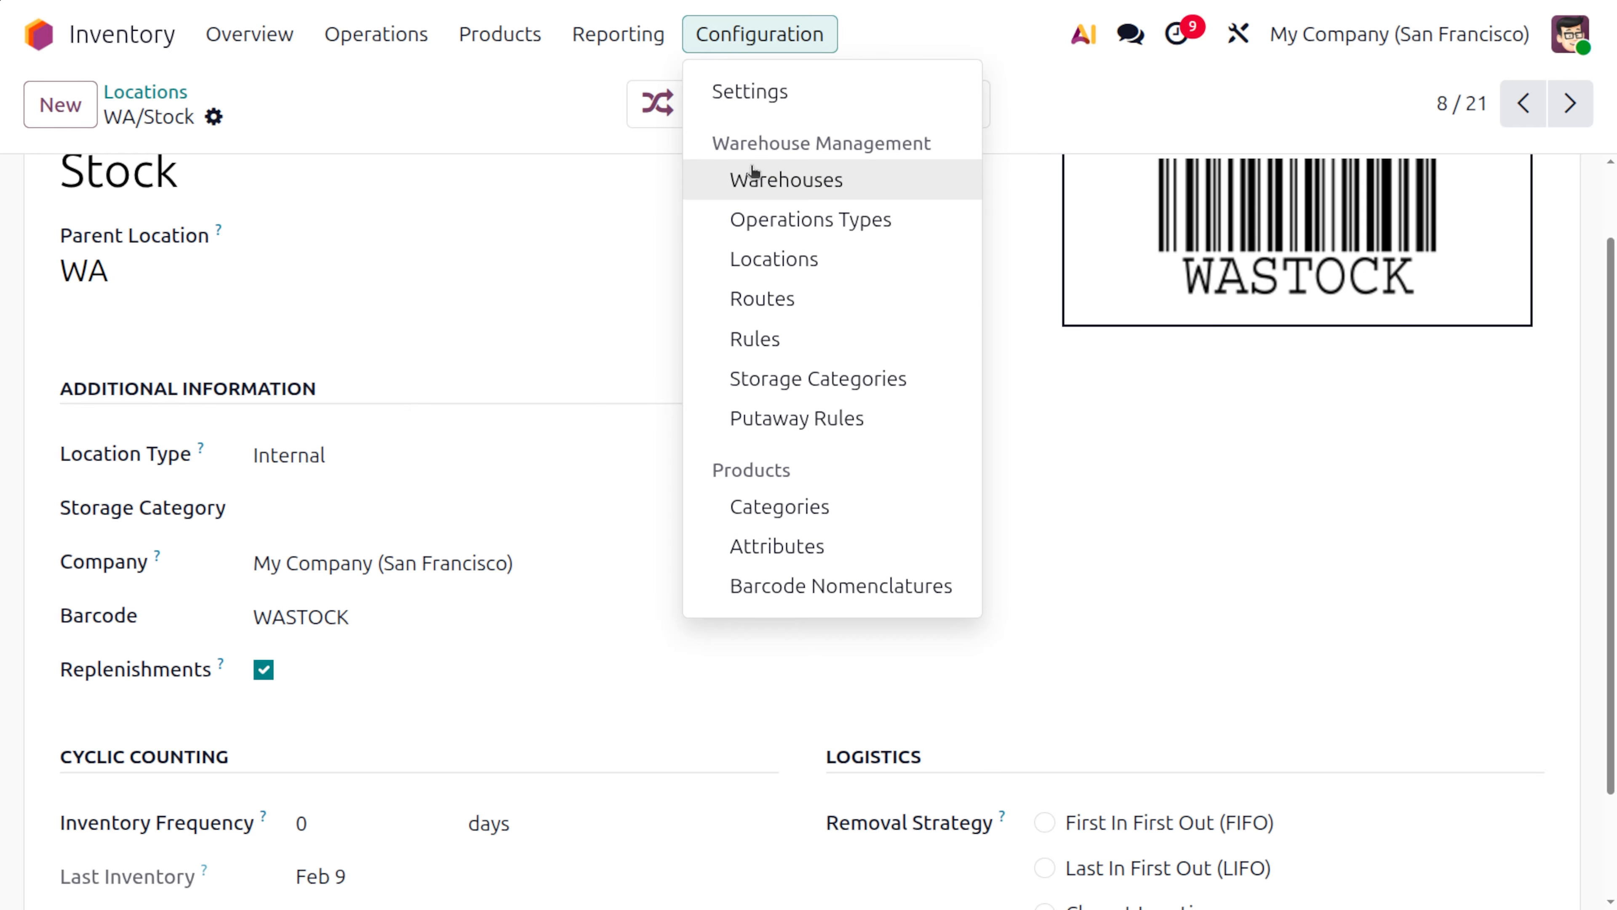
left_click(782, 222)
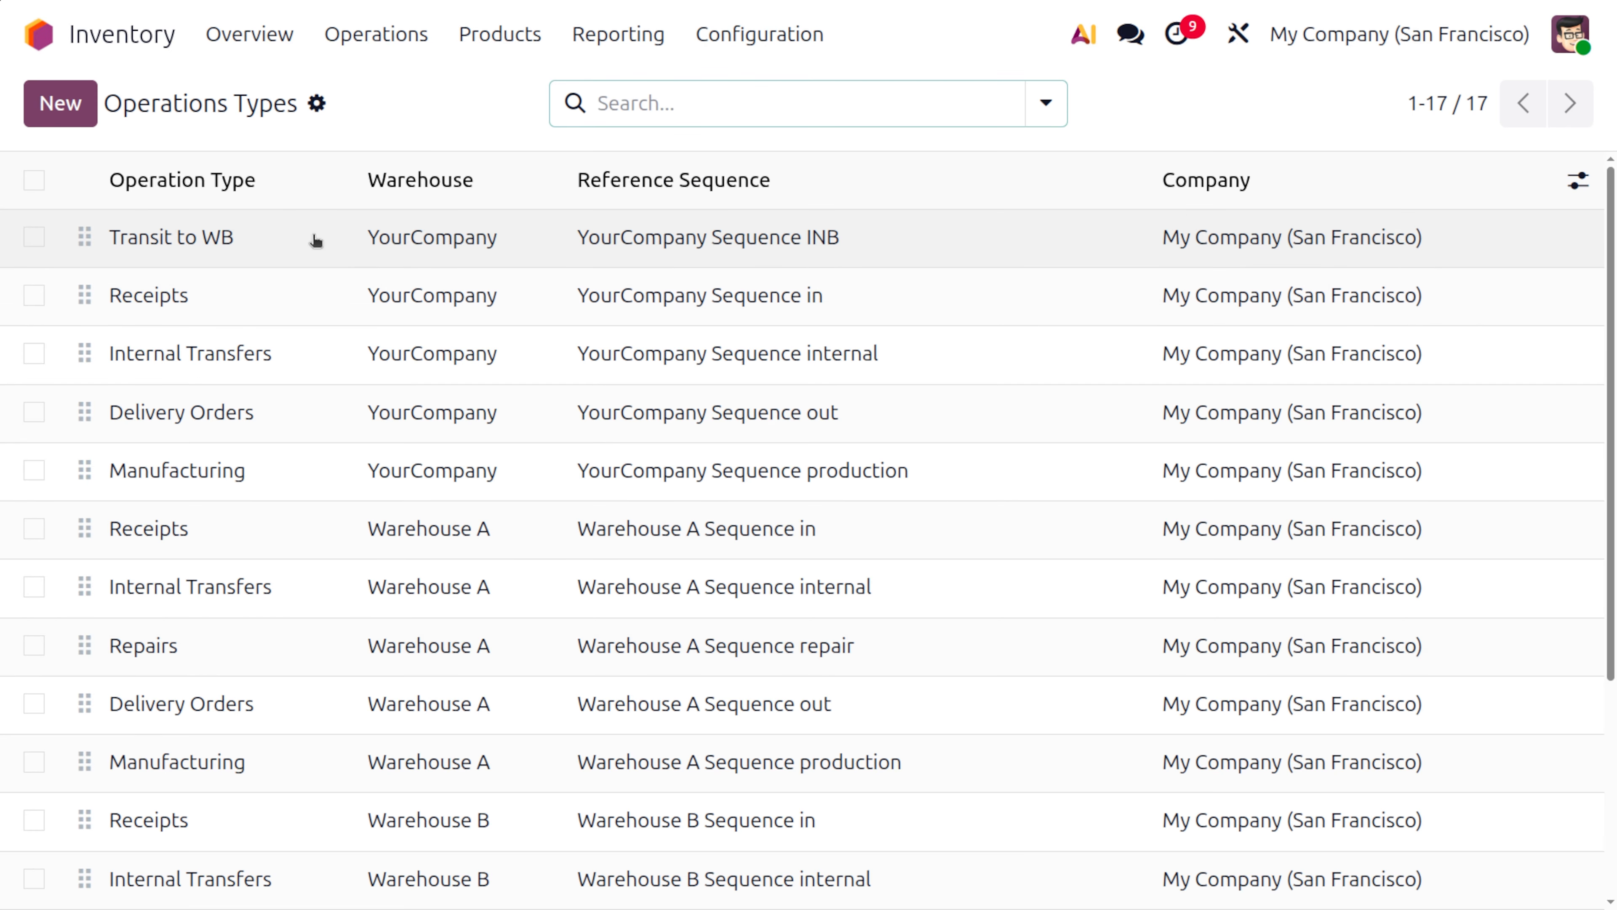
scroll(381, 726, "down", 5)
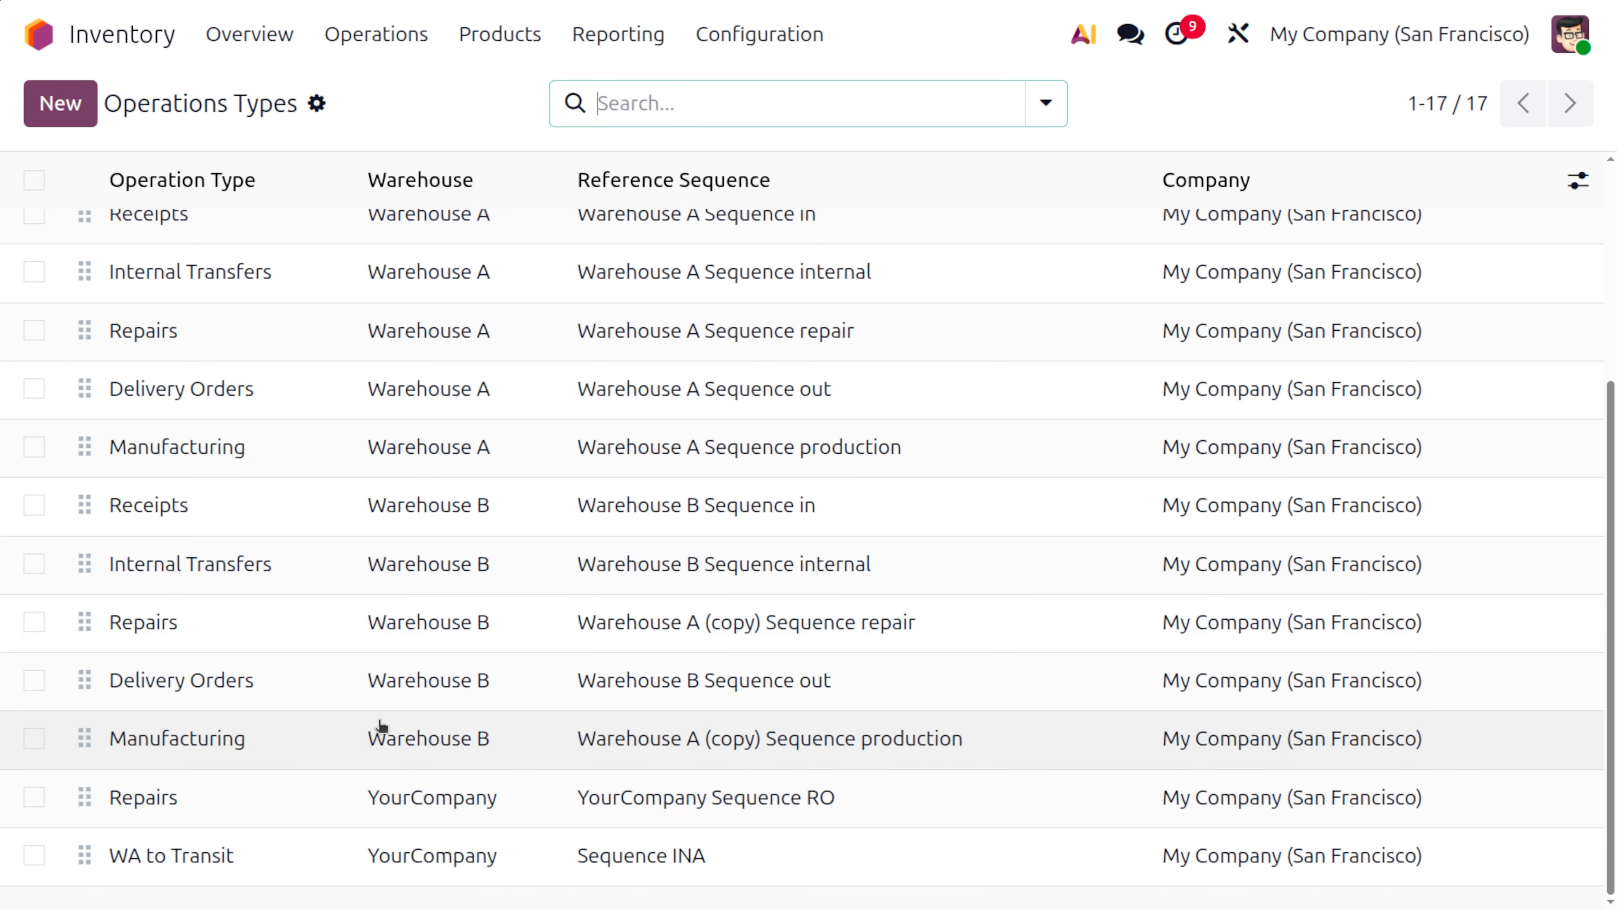
left_click(263, 855)
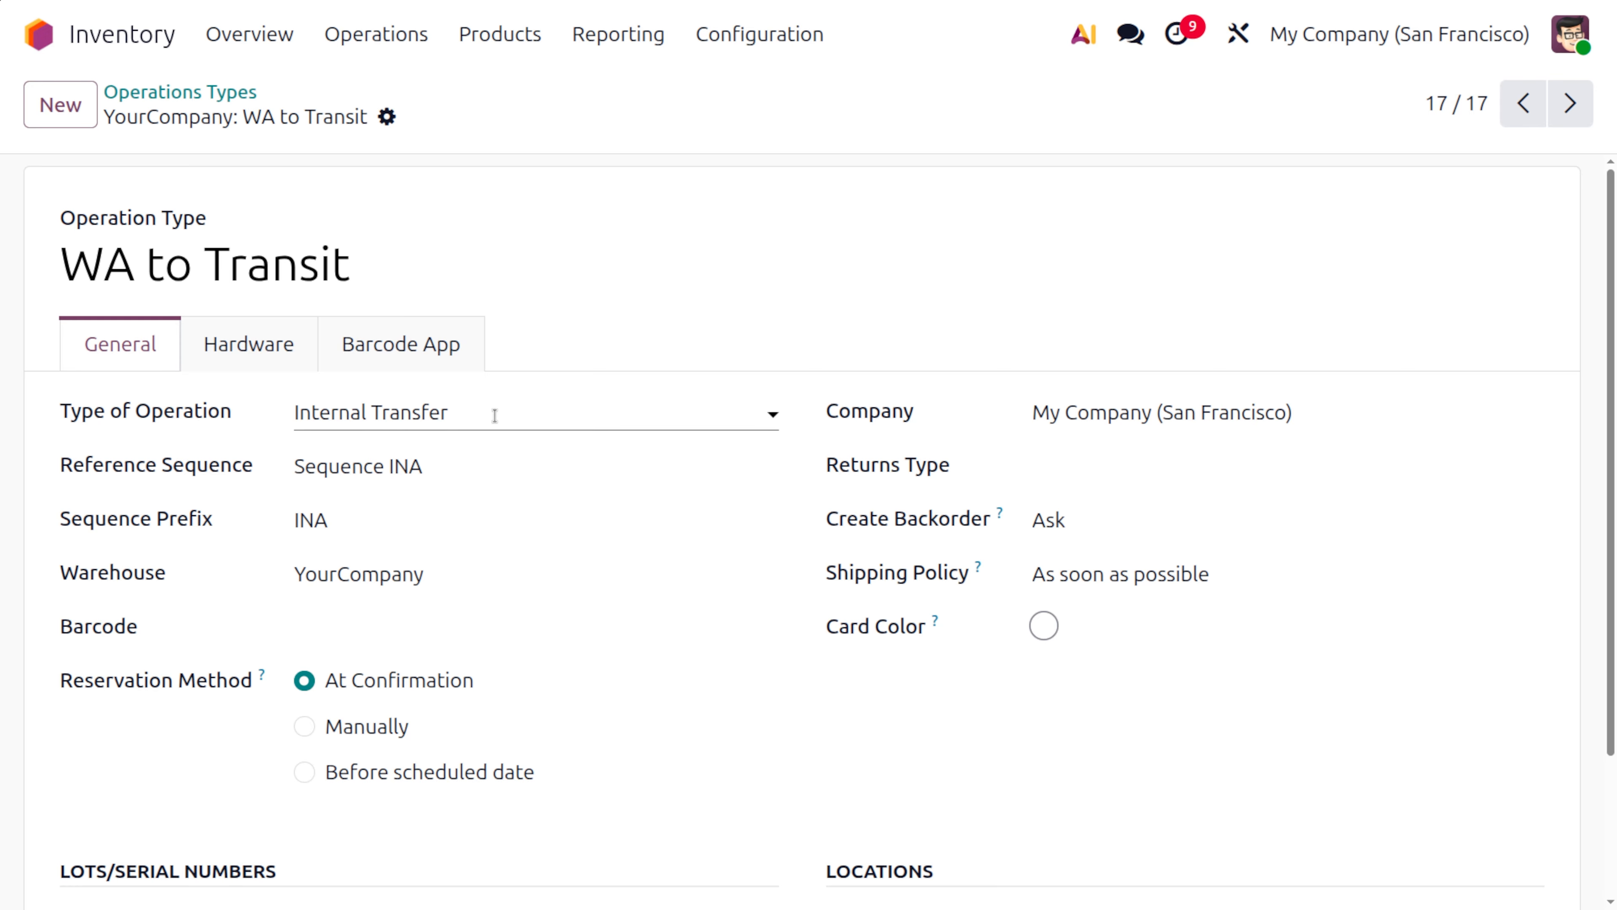
scroll(509, 422, "down", 3)
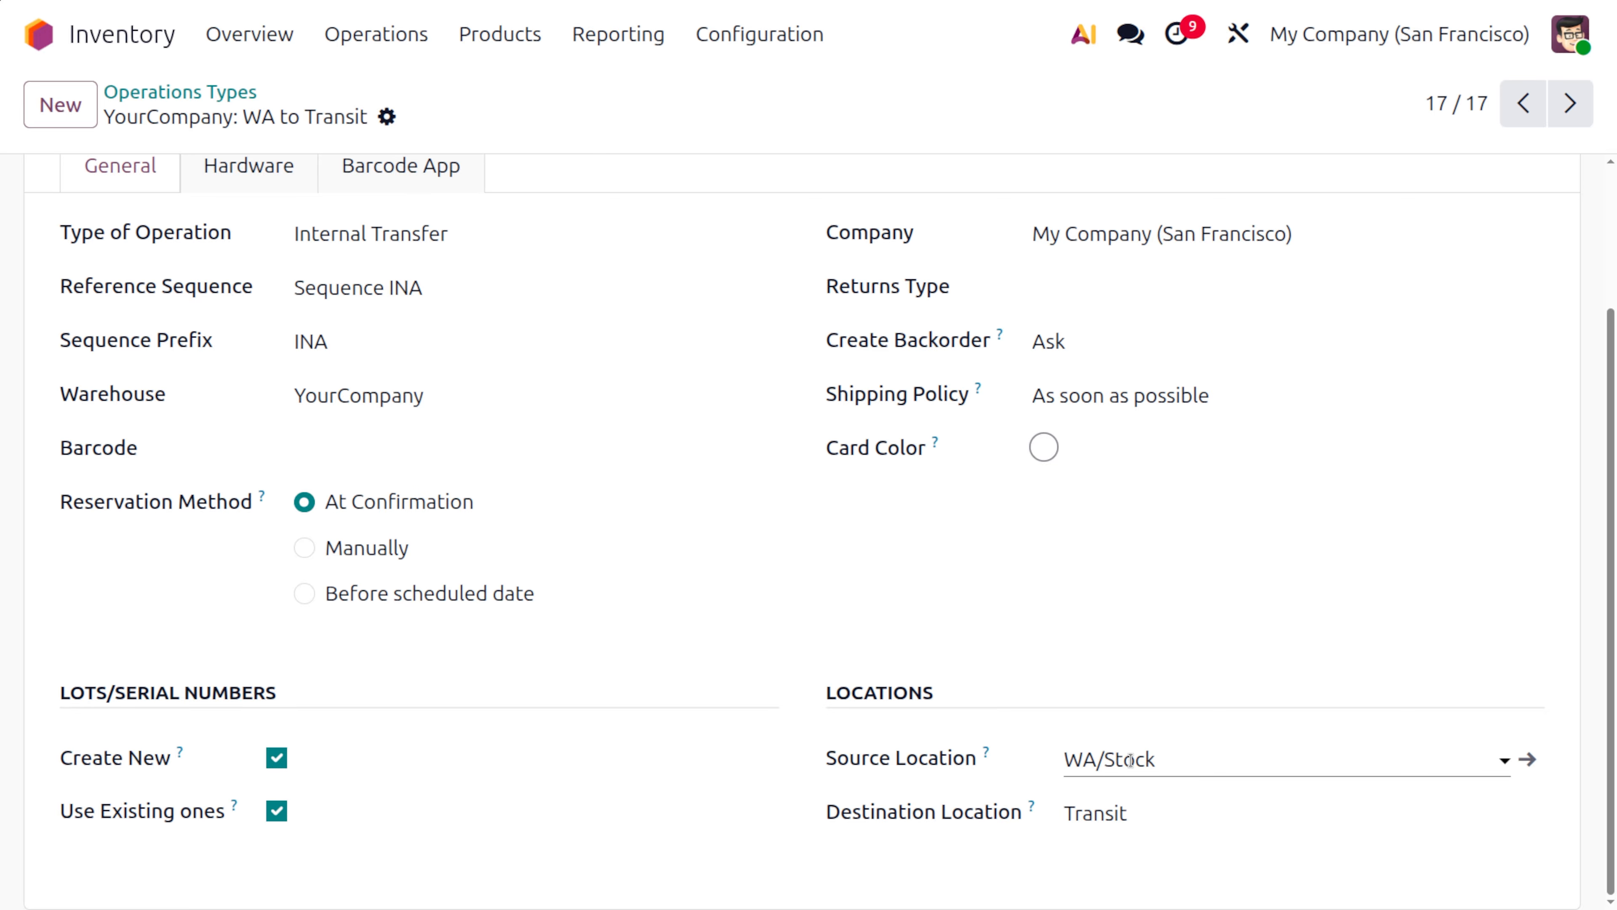
Return to the operations types and examine the Transit to WB record's settings and locations
left_click(214, 96)
scroll(250, 395, "up", 5)
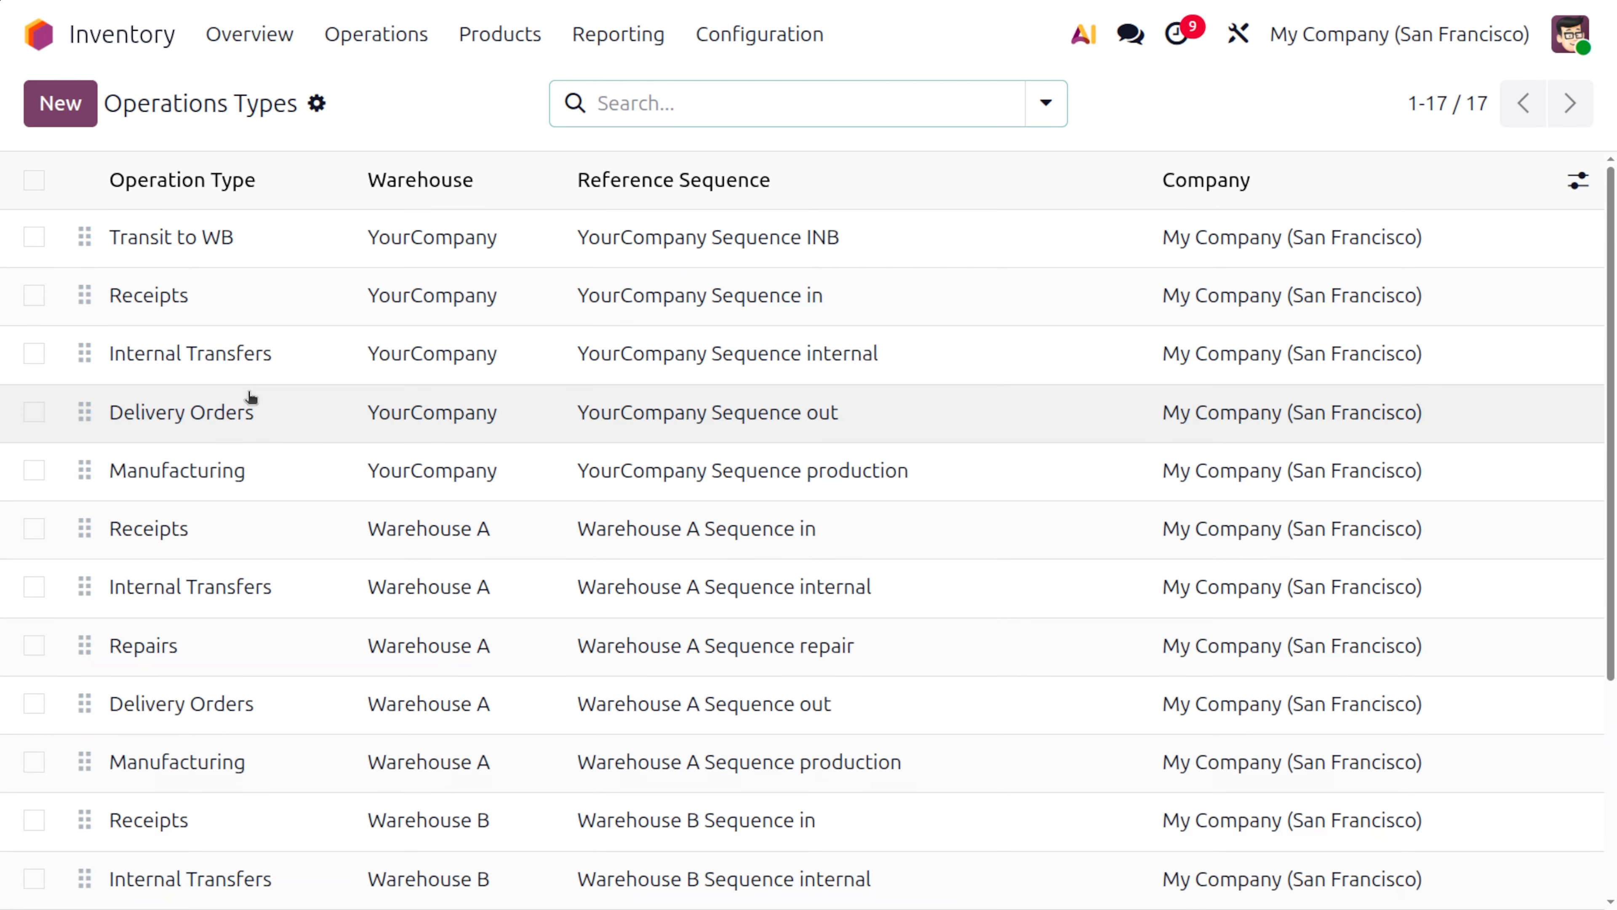
left_click(199, 238)
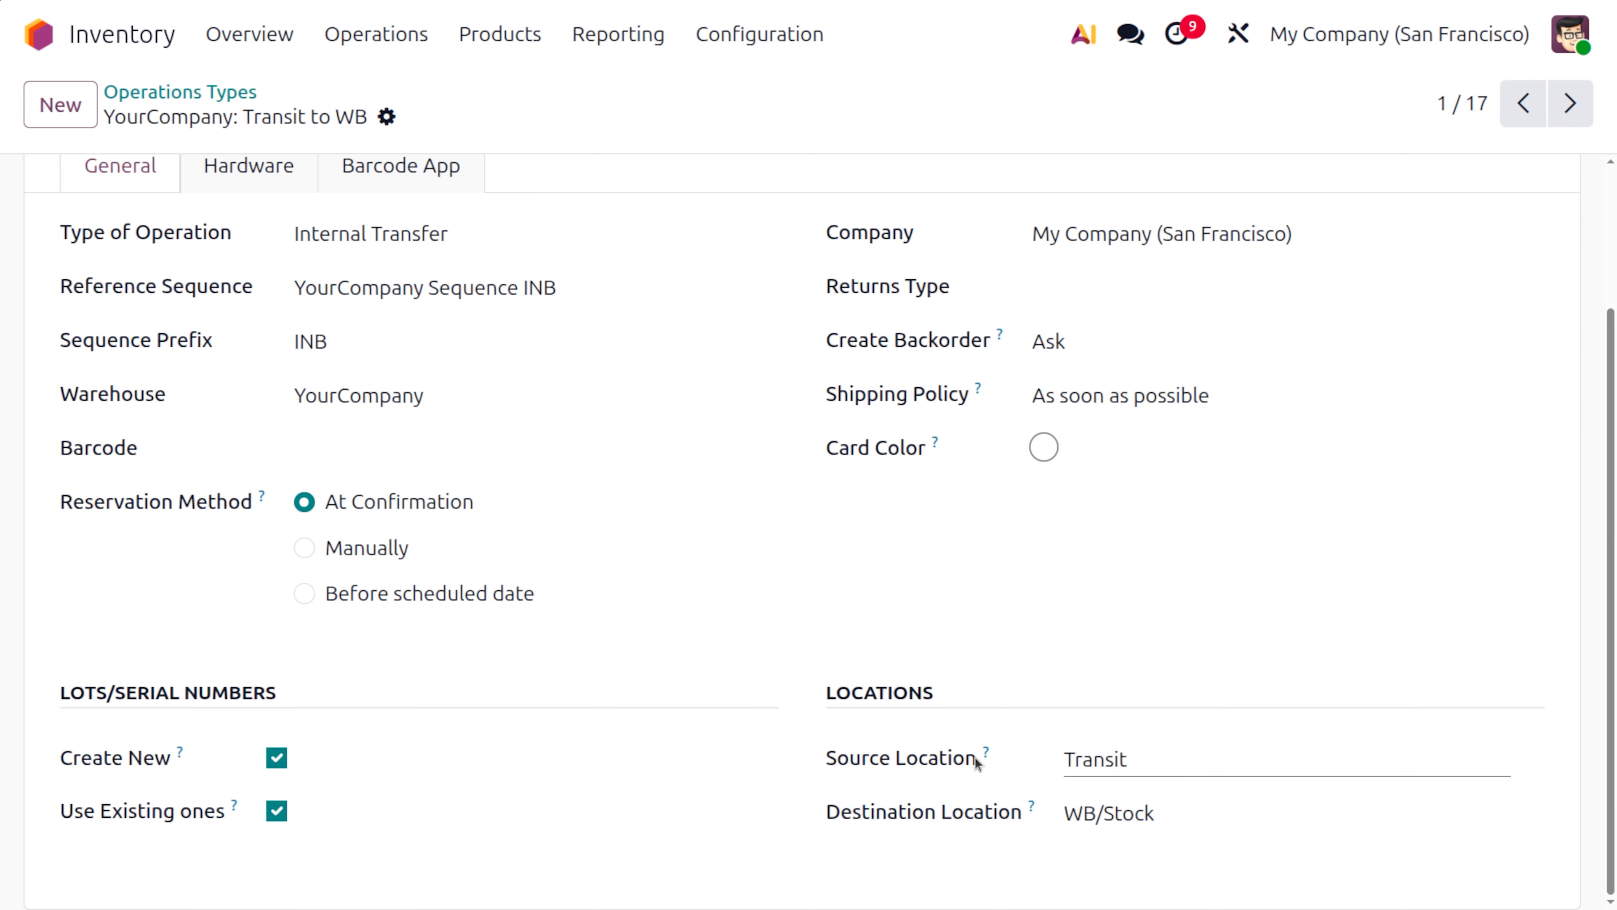
scroll(790, 546, "up", 3)
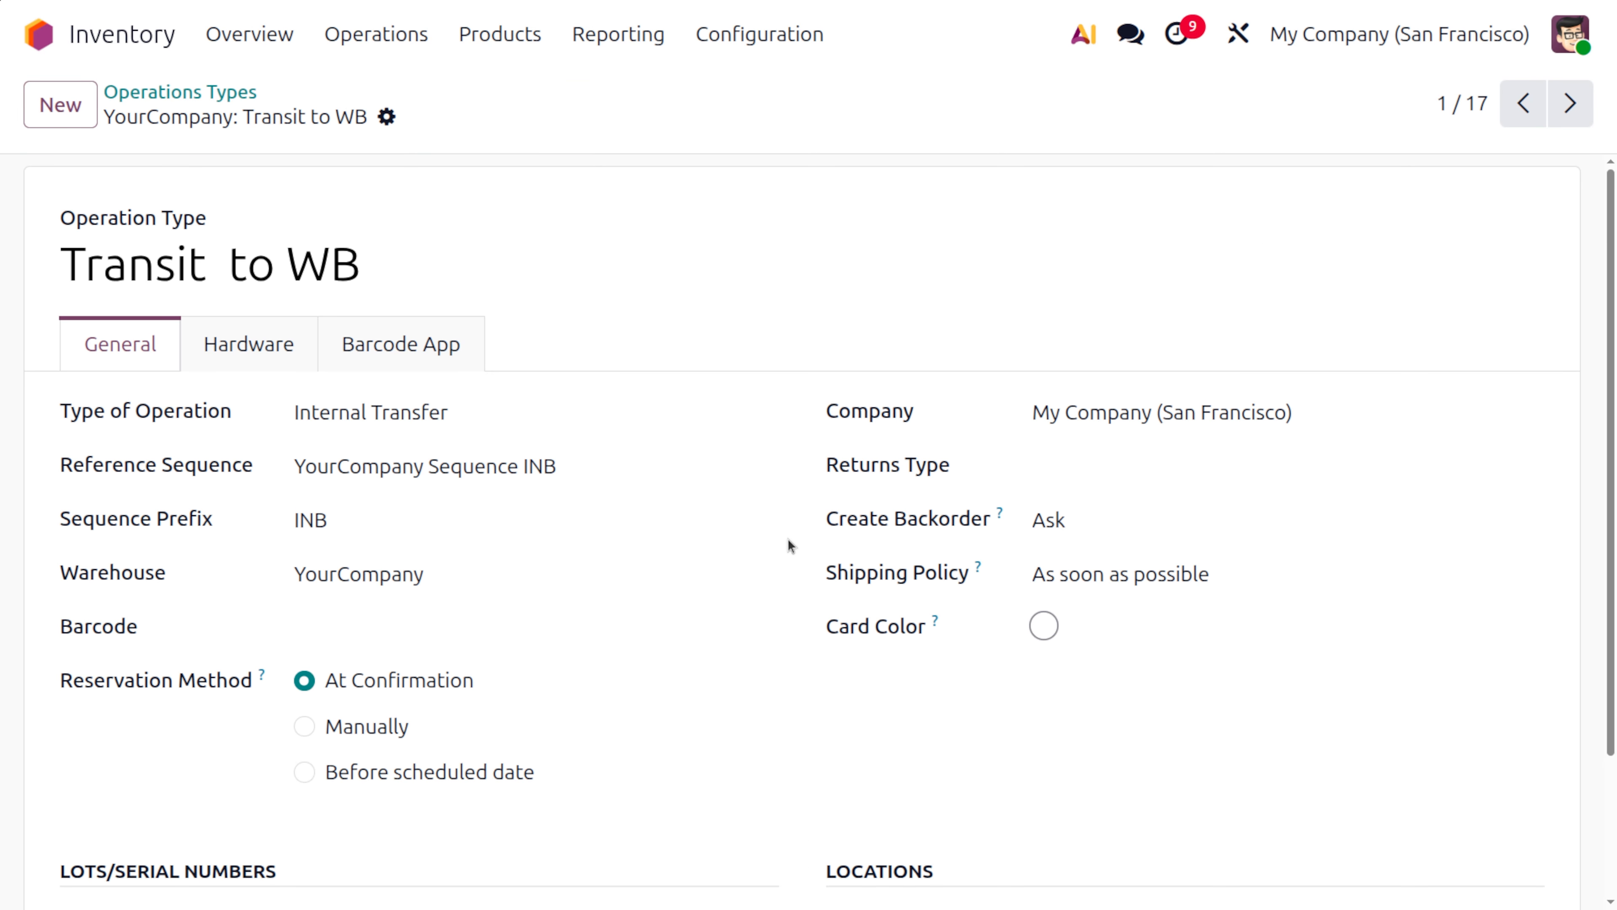
Open the WA to WB route and review where it applies and which rules it contains
left_click(756, 35)
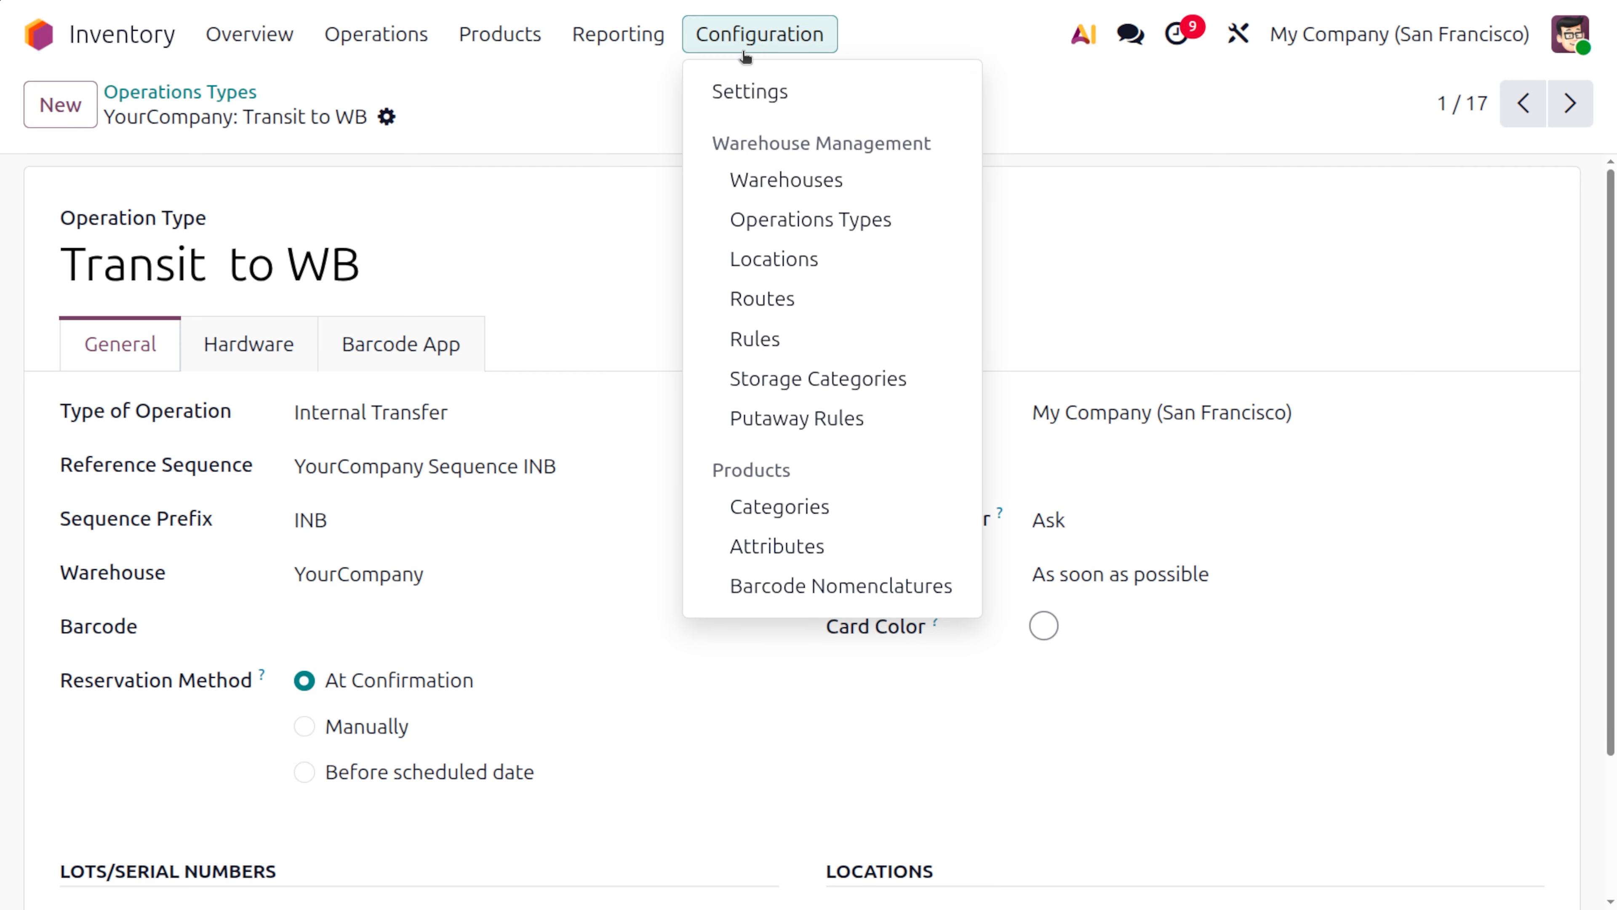
left_click(773, 294)
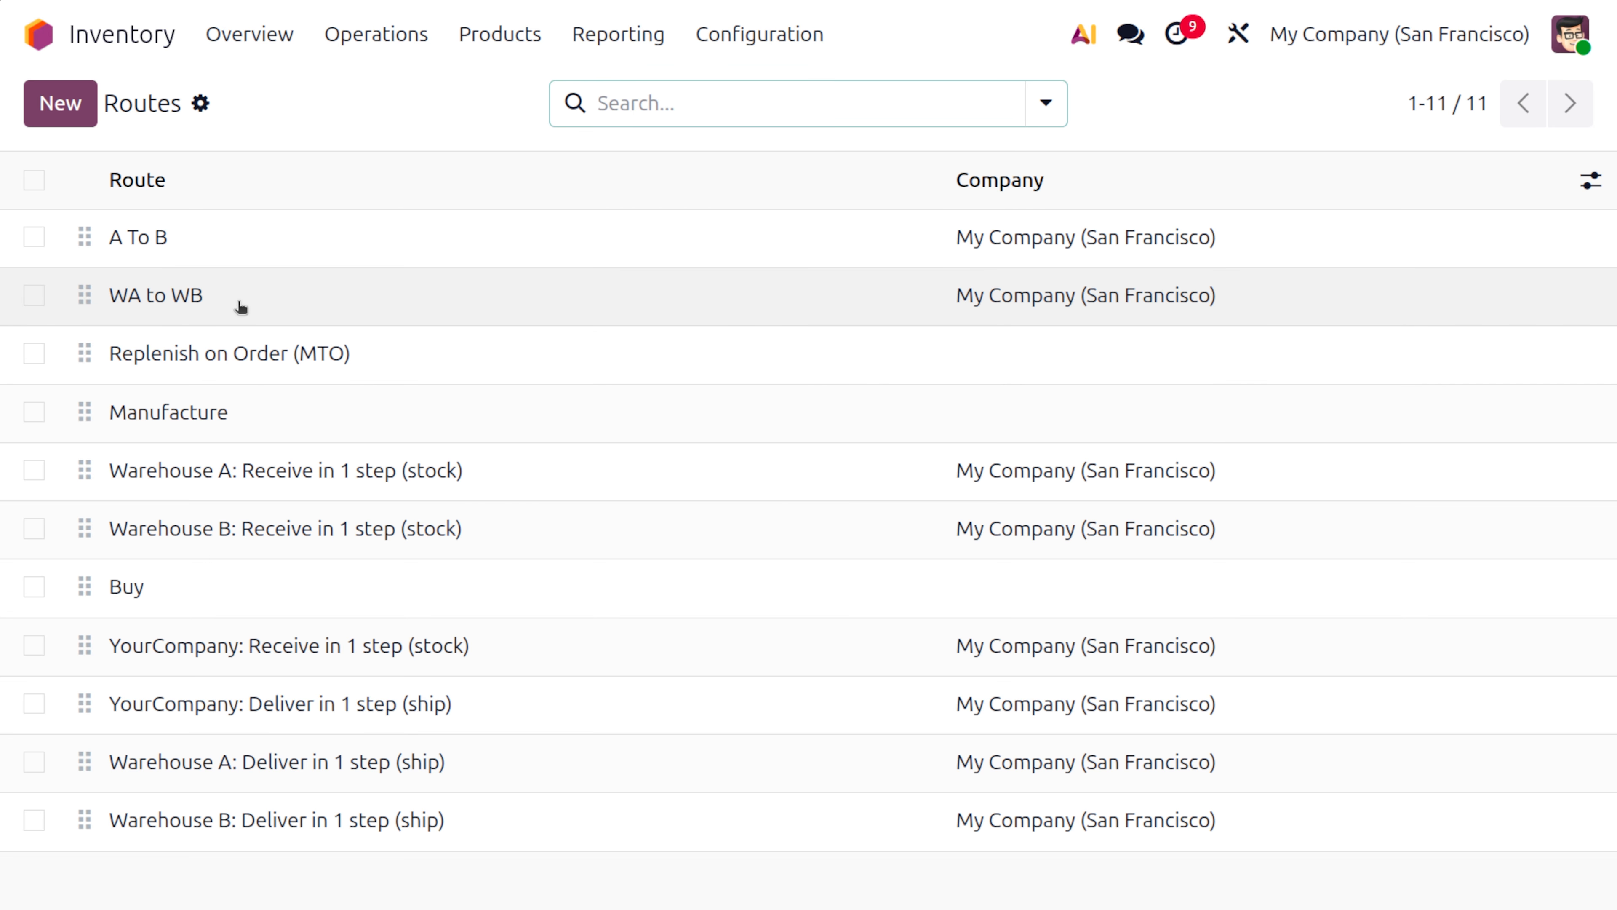
left_click(263, 302)
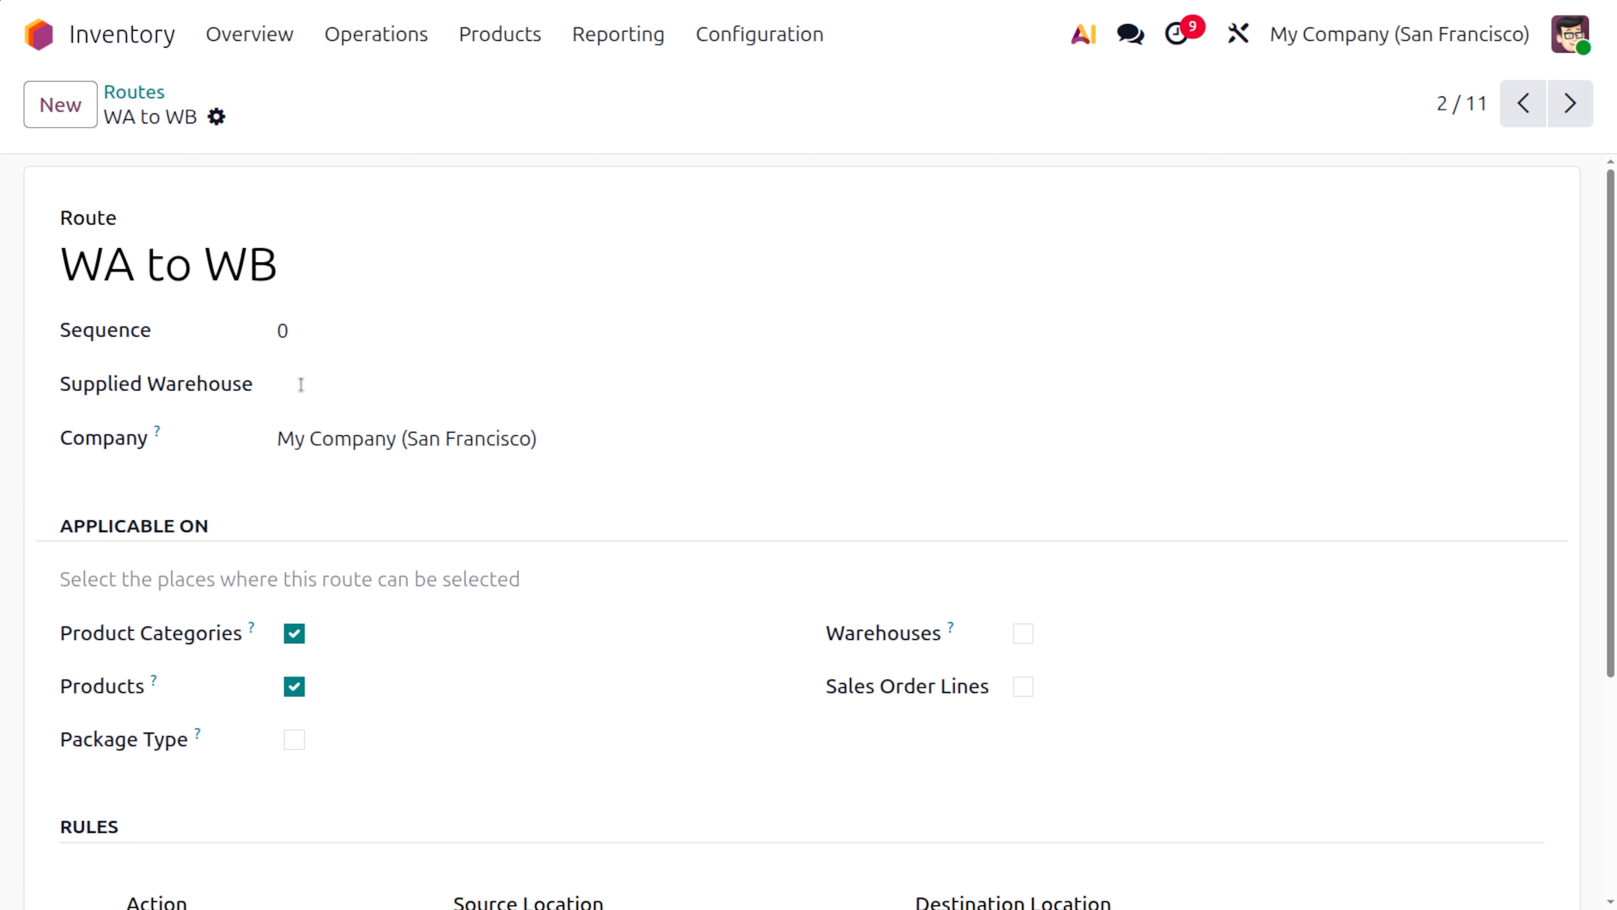
scroll(389, 535, "down", 5)
Open the route's WA To Transit rule and browse the full list of selectable operation types
left_click(243, 630)
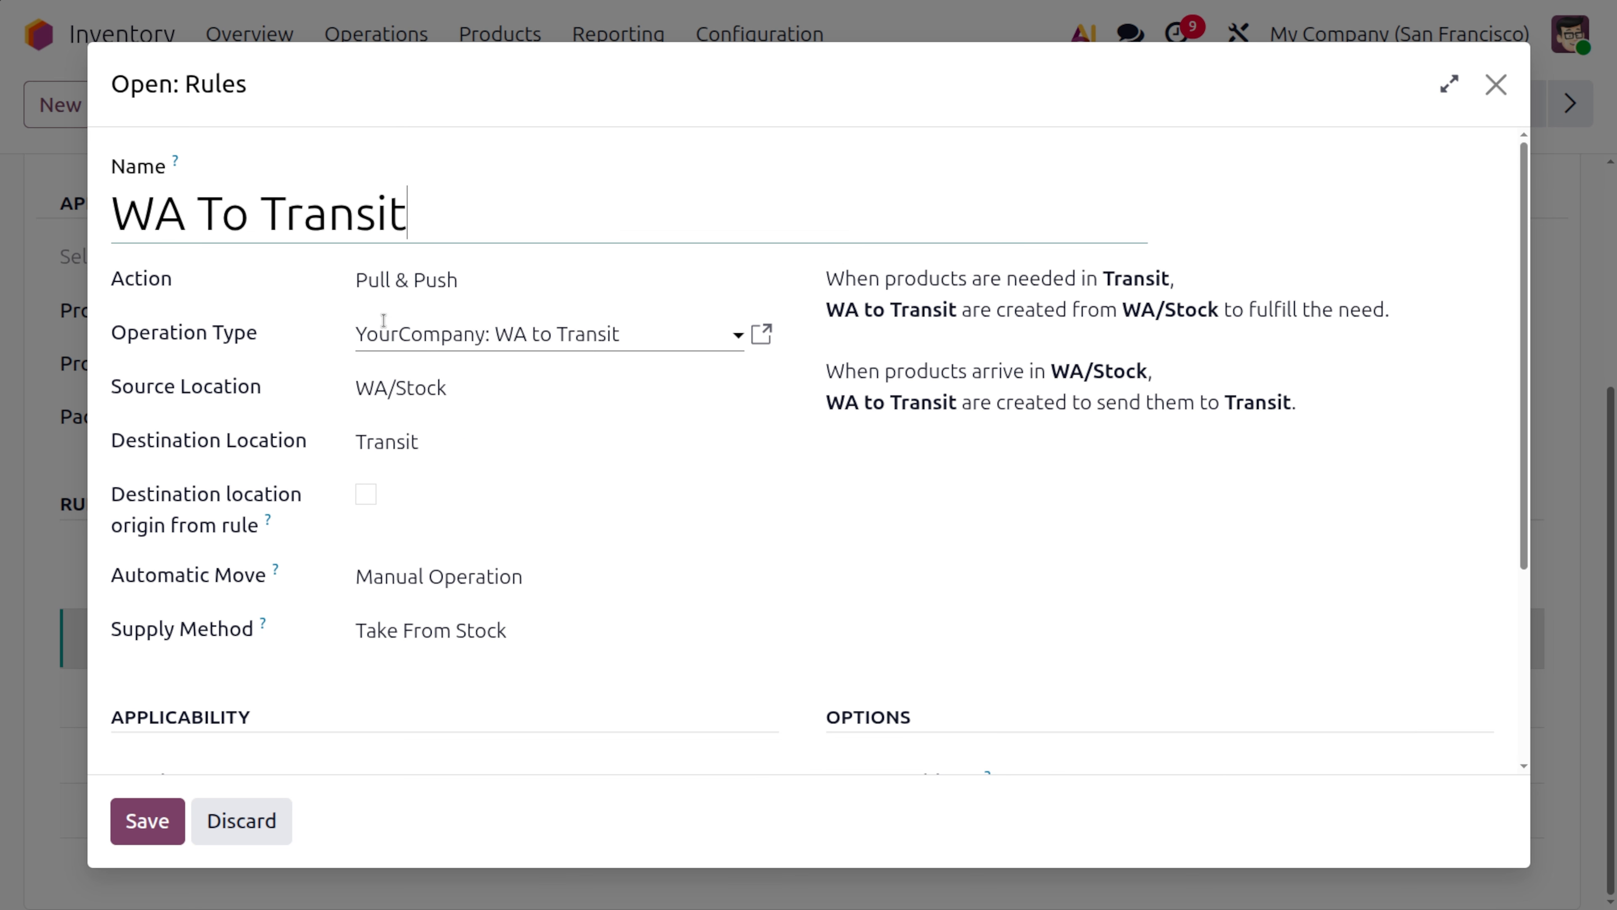
left_click(488, 336)
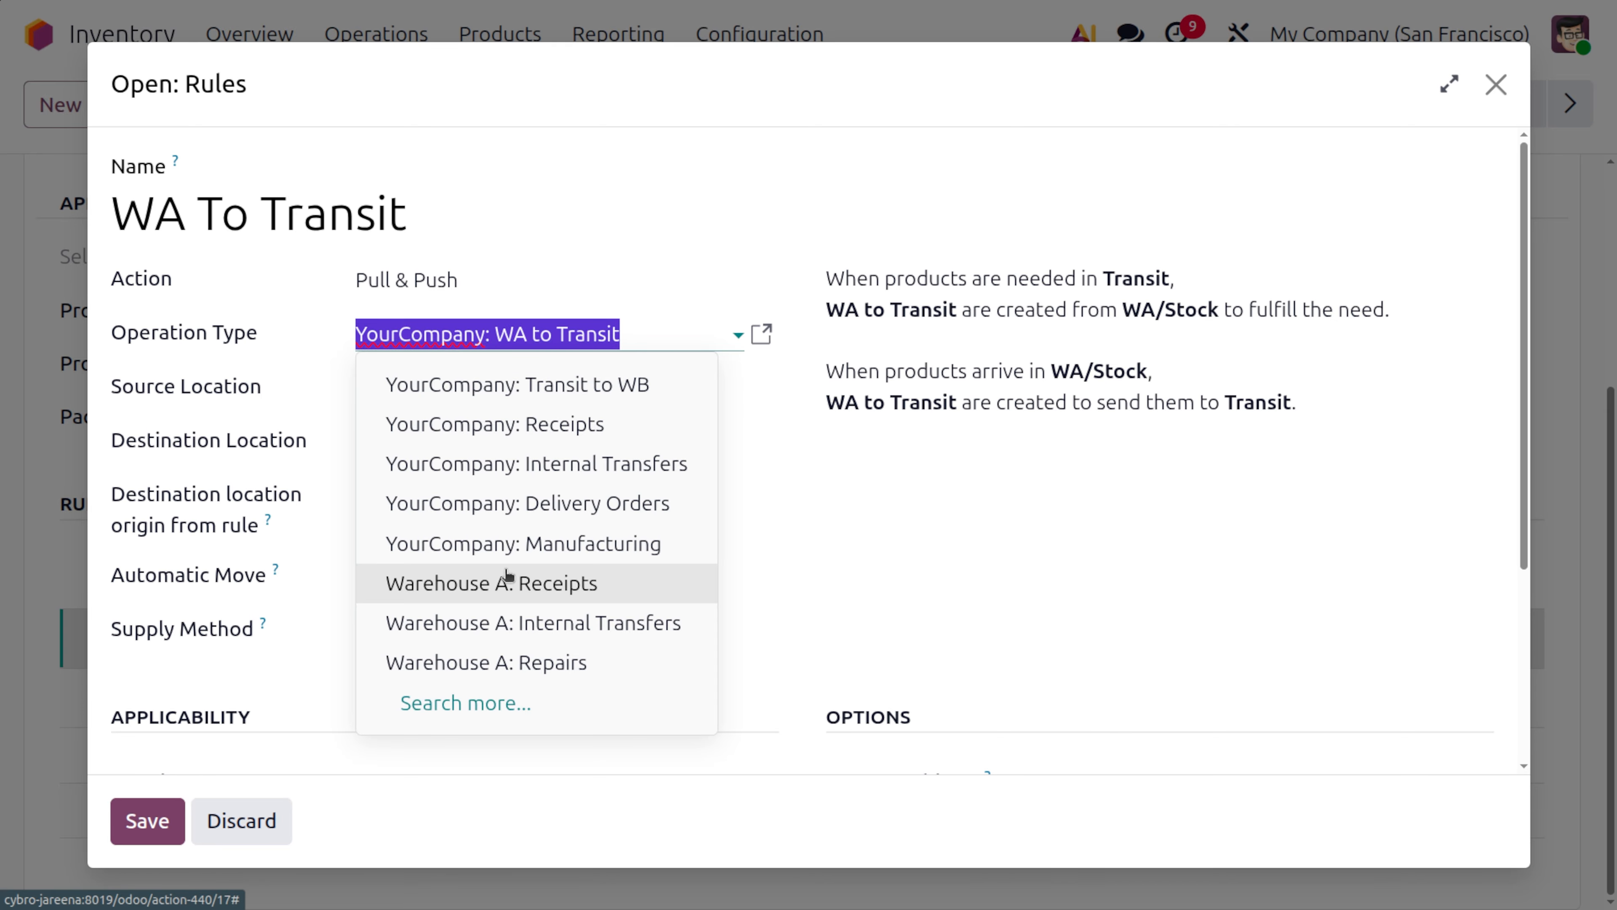
left_click(481, 708)
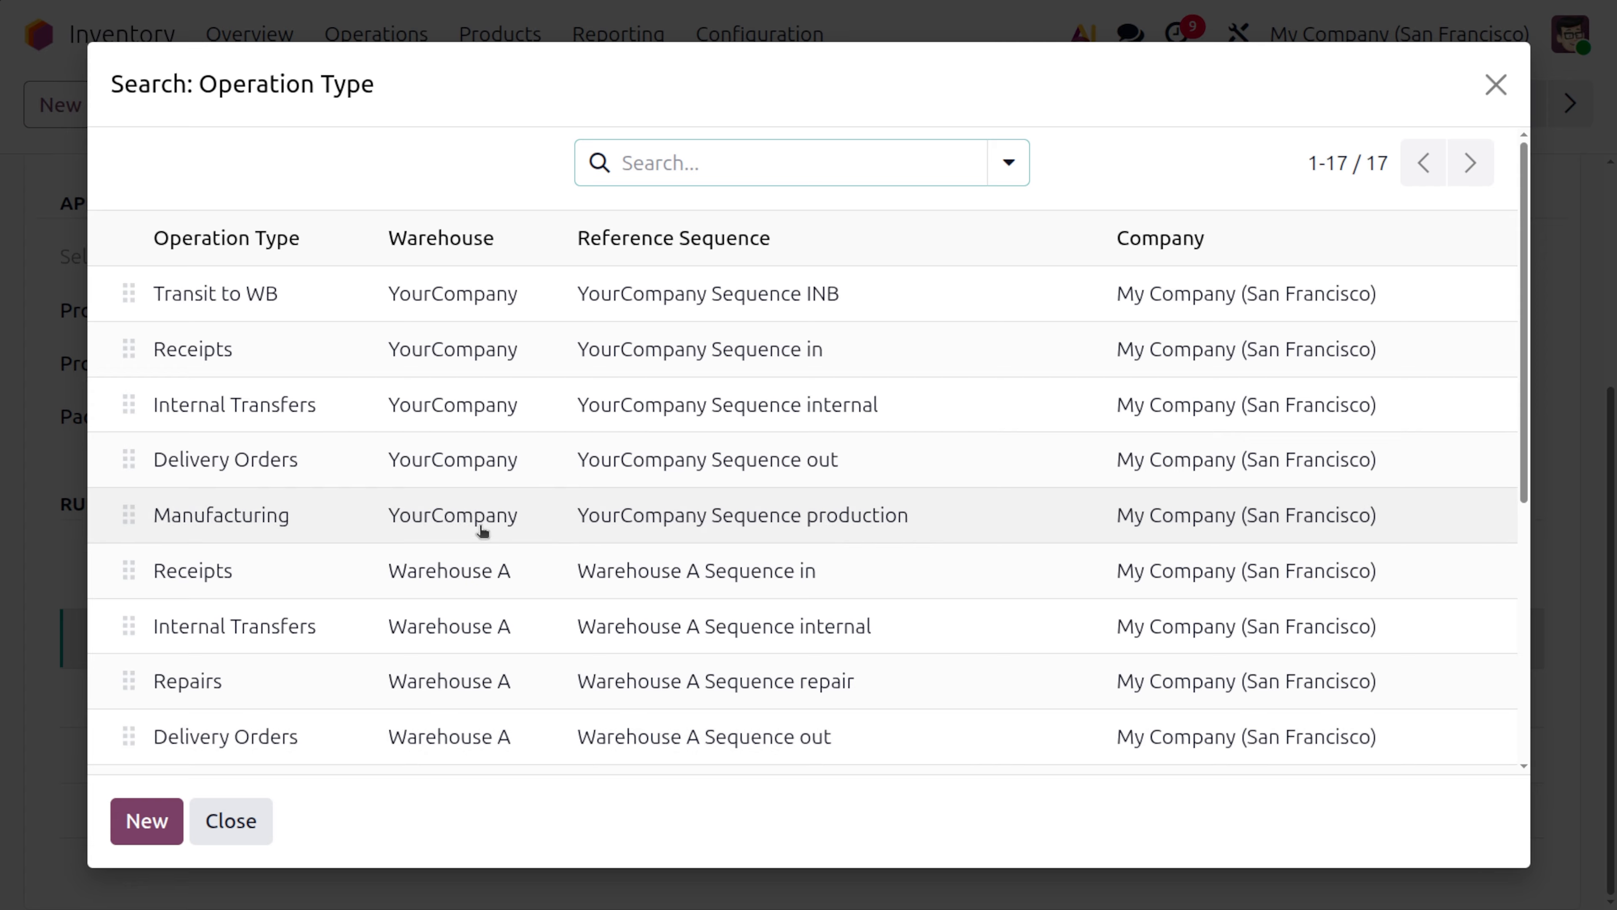
scroll(483, 523, "down", 5)
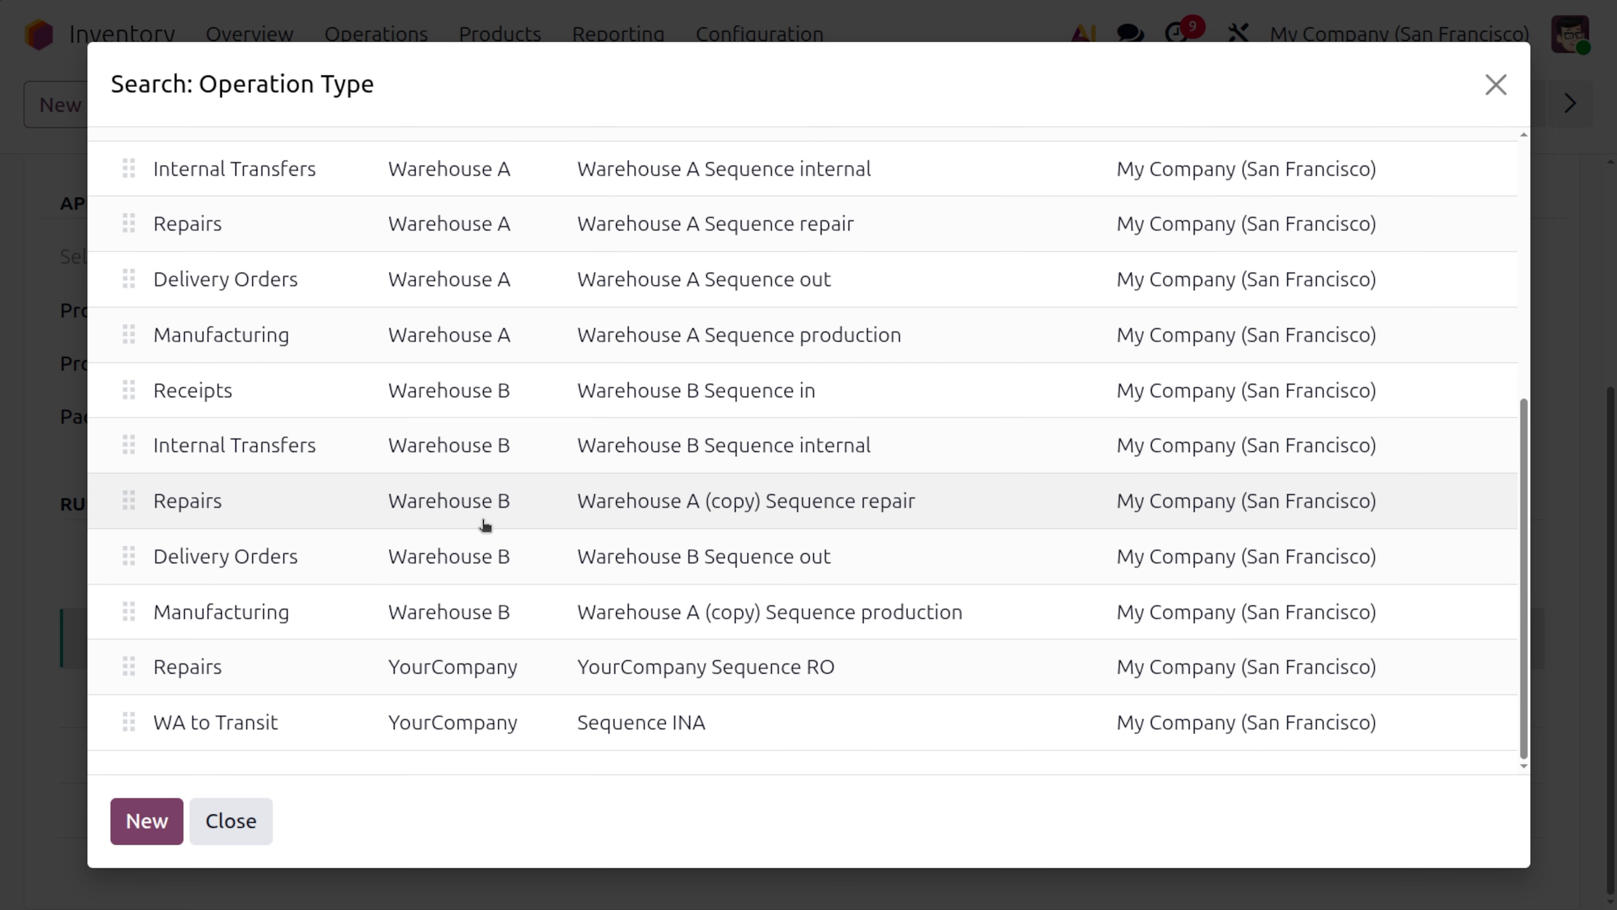
scroll(484, 523, "up", 5)
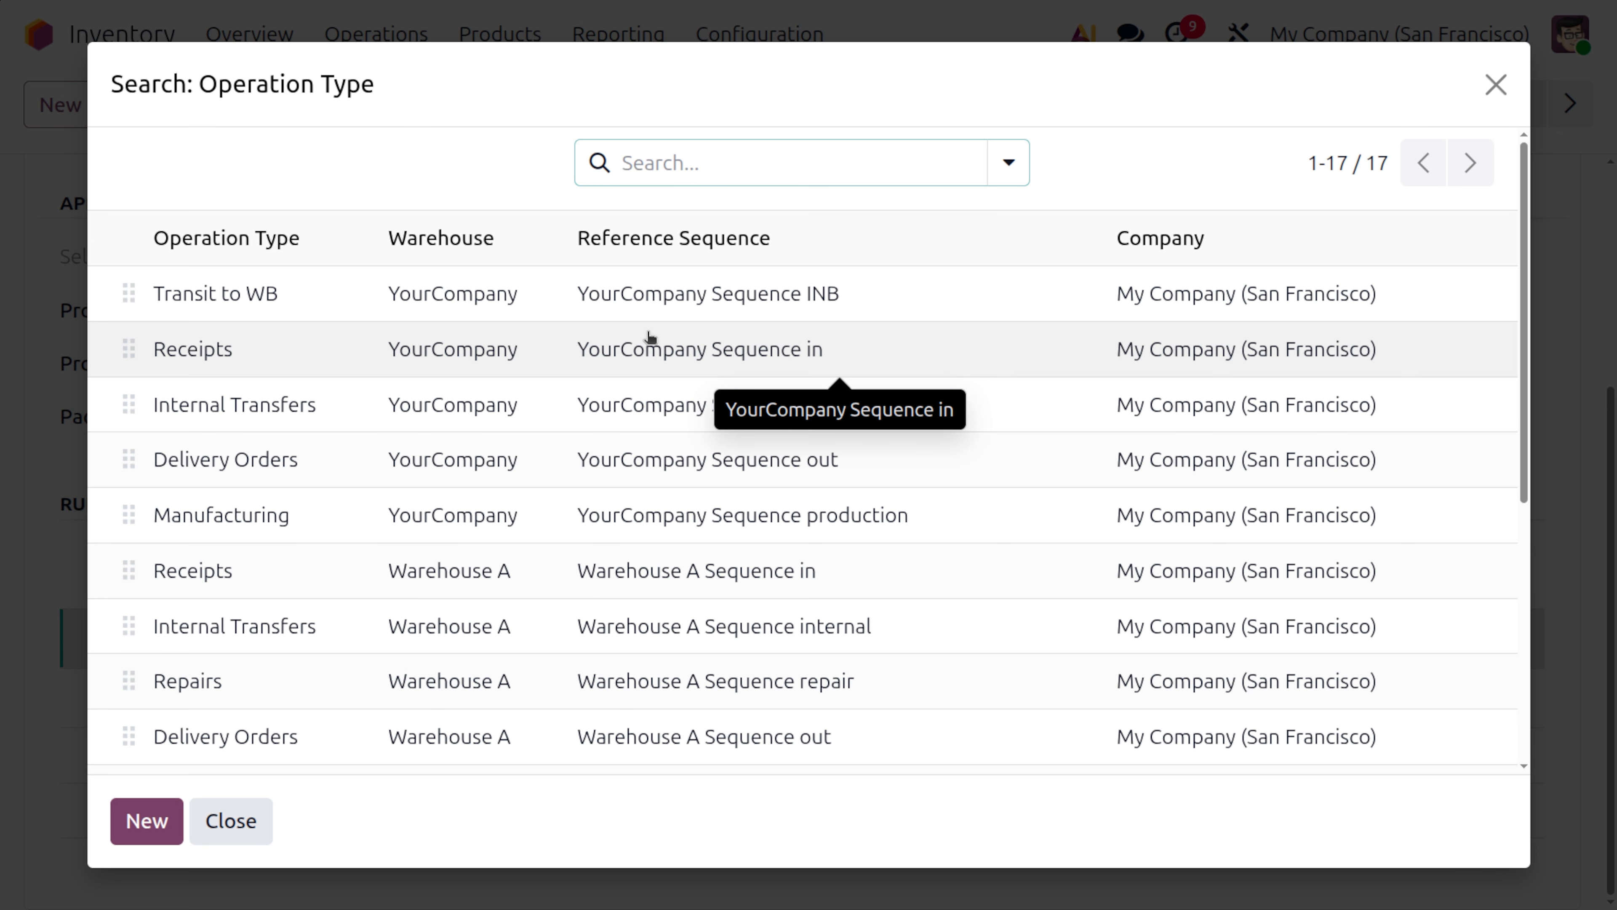
Search the selectable operation types for WA
left_click(604, 163)
type("transit")
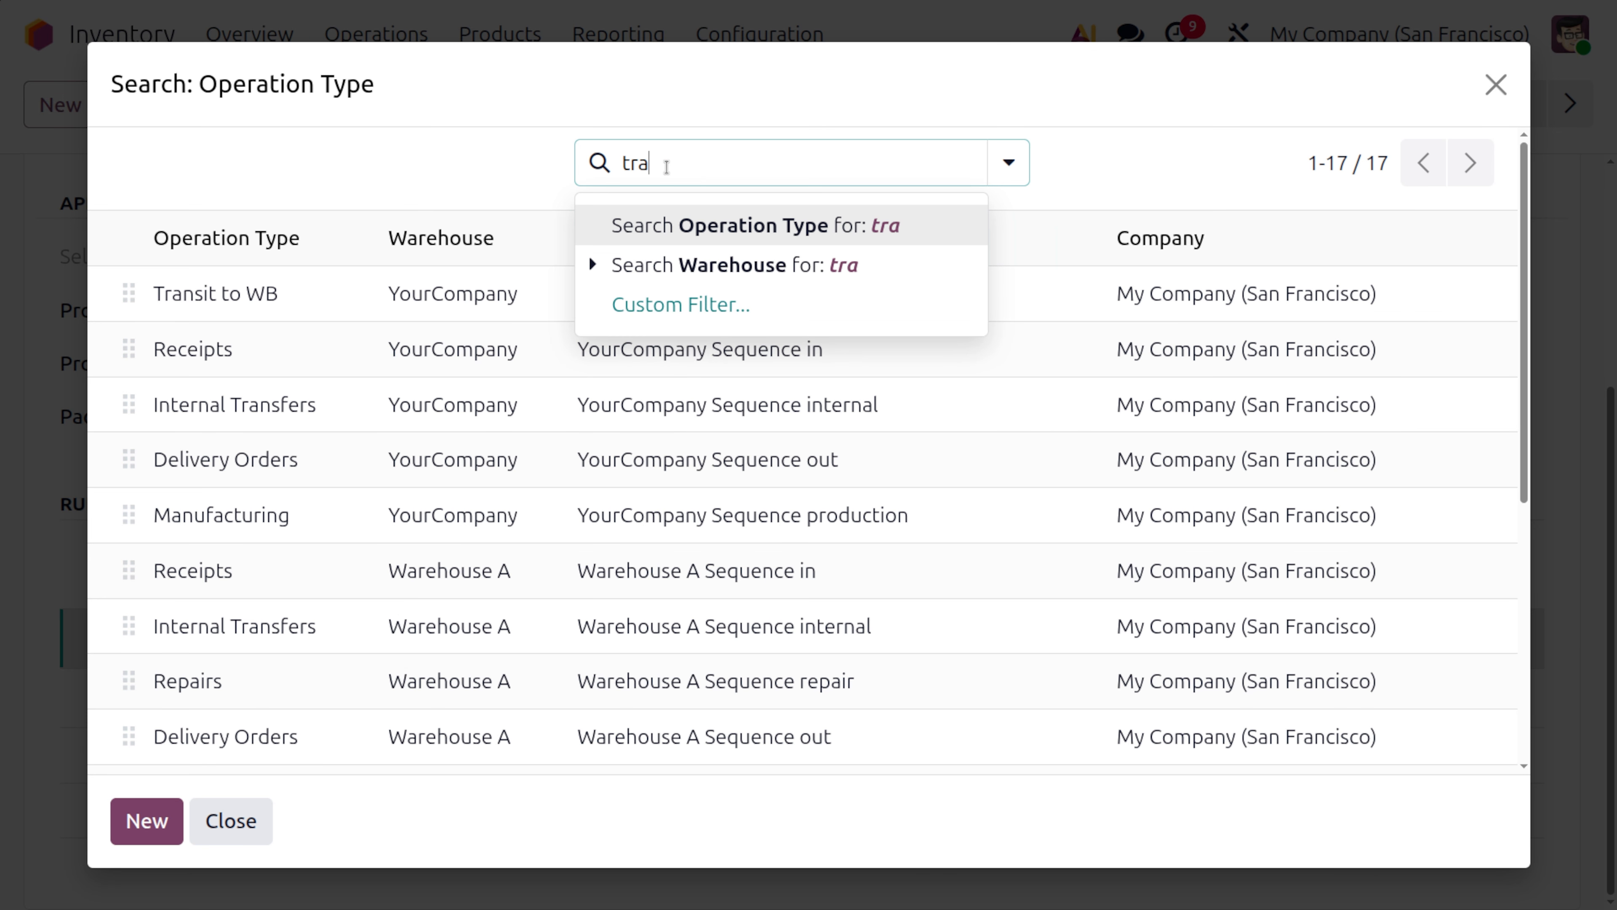
key("BackSpace")
key("BackSpace")
key("BackSpace")
key("BackSpace")
key("BackSpace")
key("BackSpace")
key("BackSpace")
type("Wa")
key("BackSpace")
type("A")
key("Return")
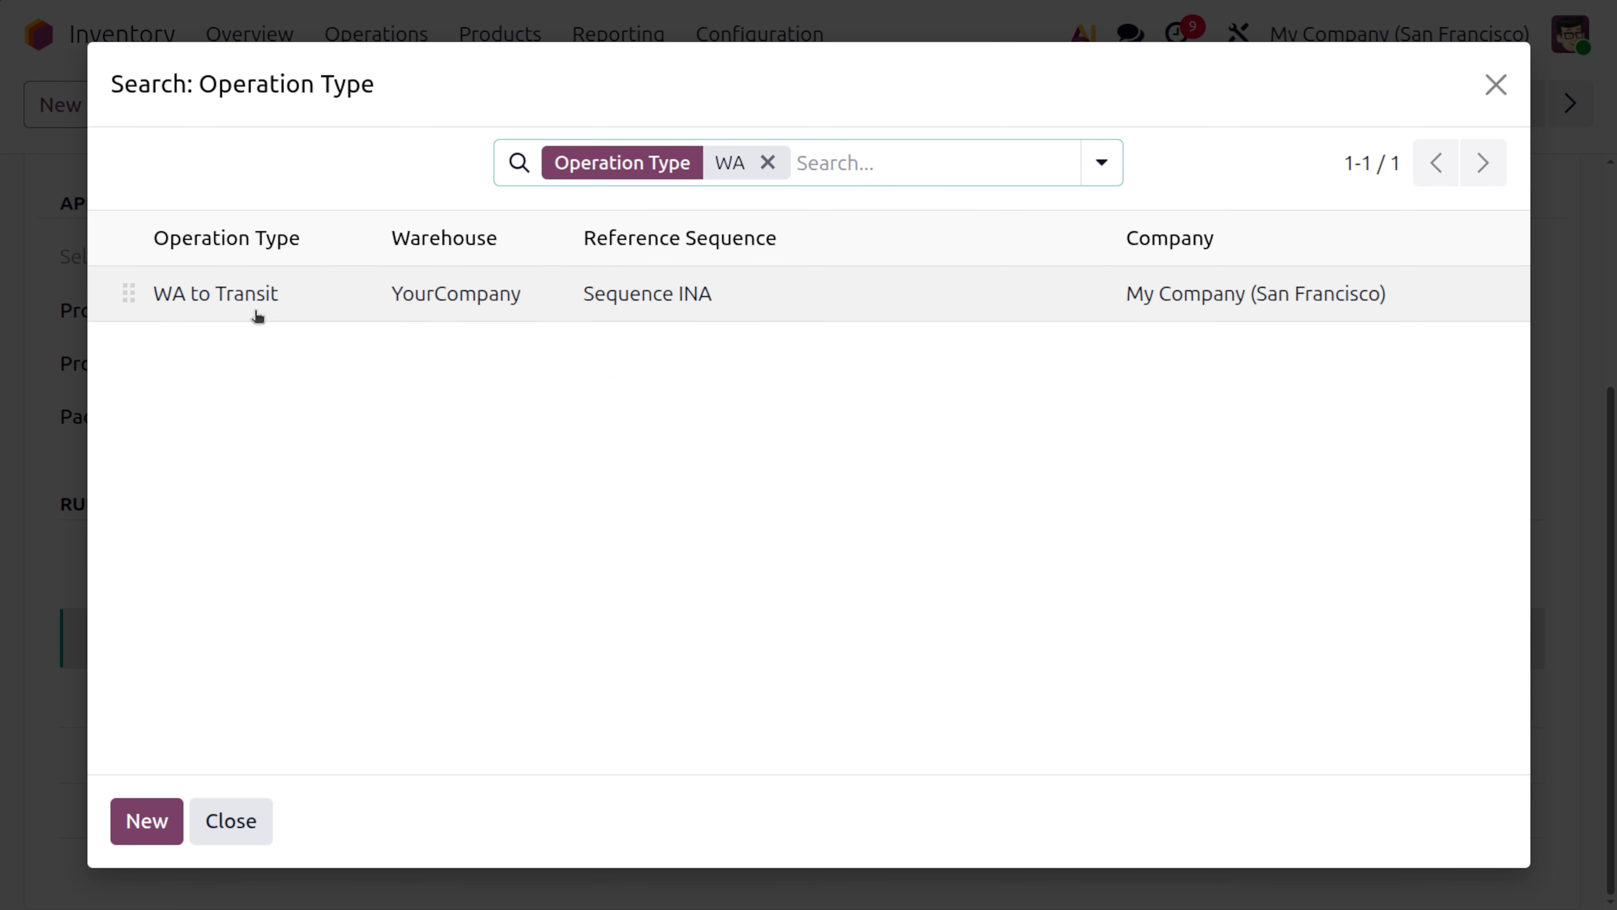
Assign the WA to Transit operation type to the rule and save the rule
left_click(232, 297)
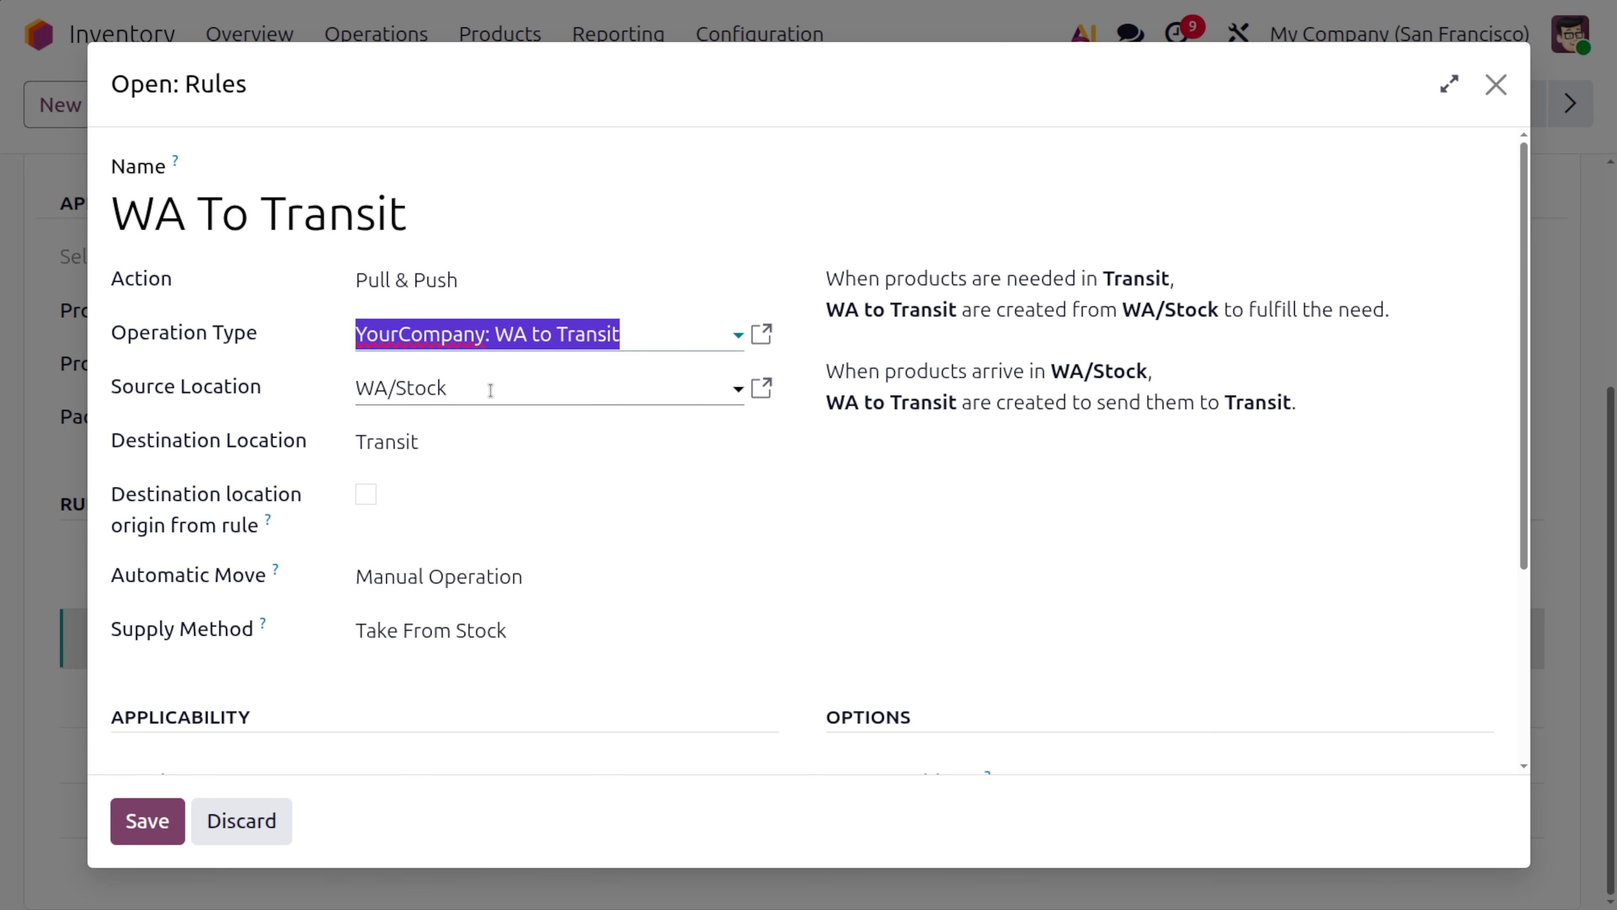
left_click(136, 828)
Review and save the route's rule from Transit to WB/Stock, and save the WA to WB route
left_click(538, 685)
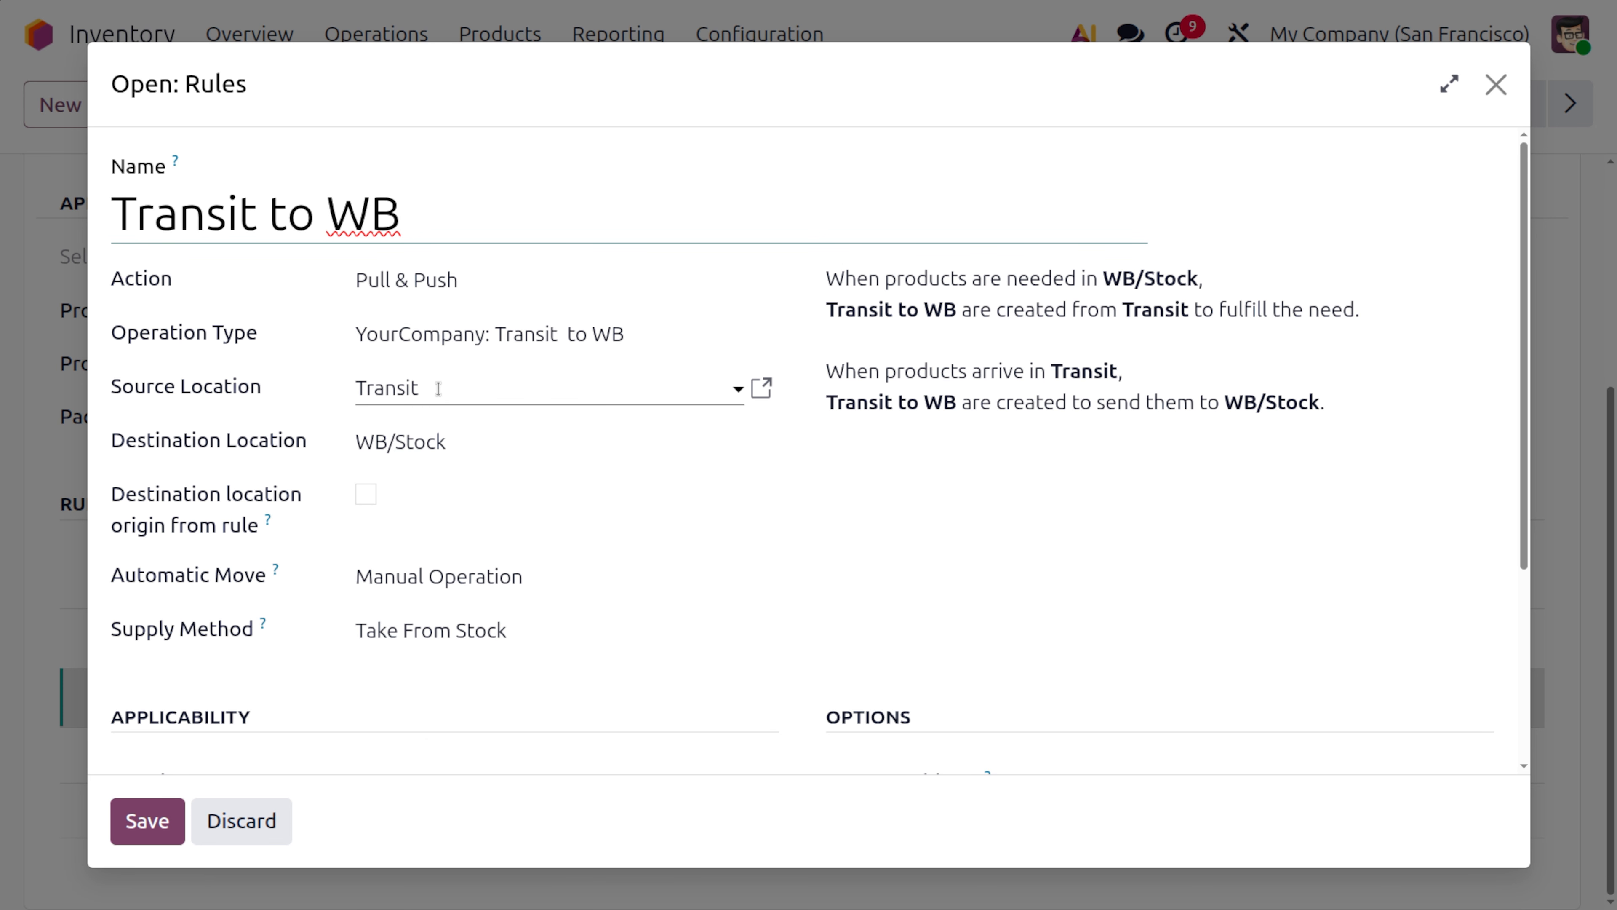
left_click(161, 823)
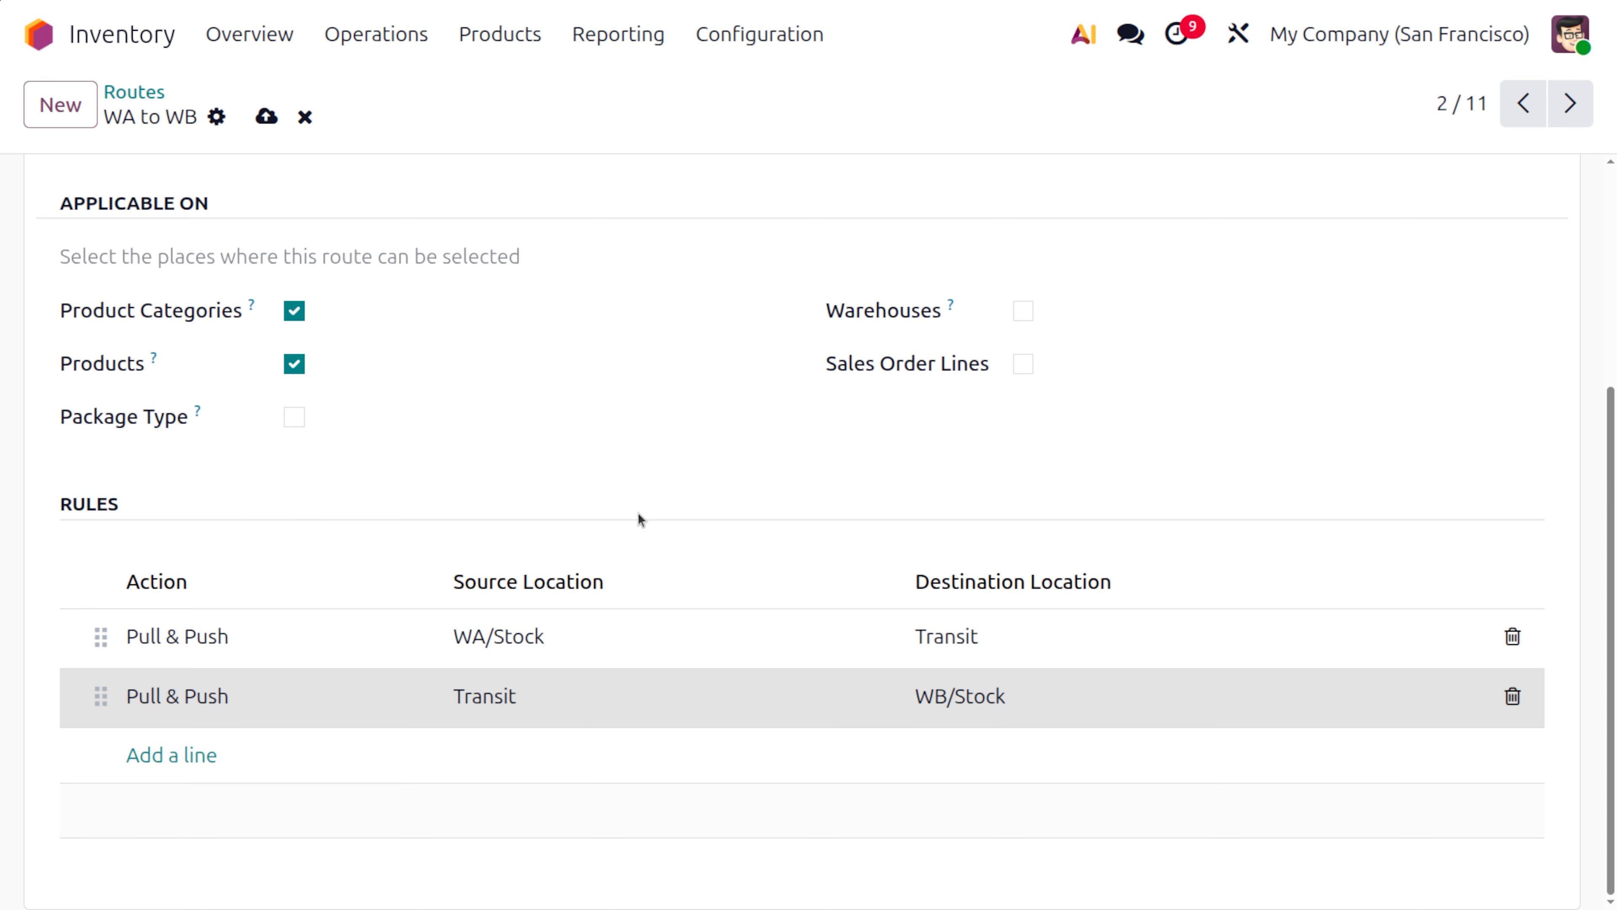
scroll(639, 513, "up", 5)
scroll(656, 501, "down", 1)
left_click(266, 117)
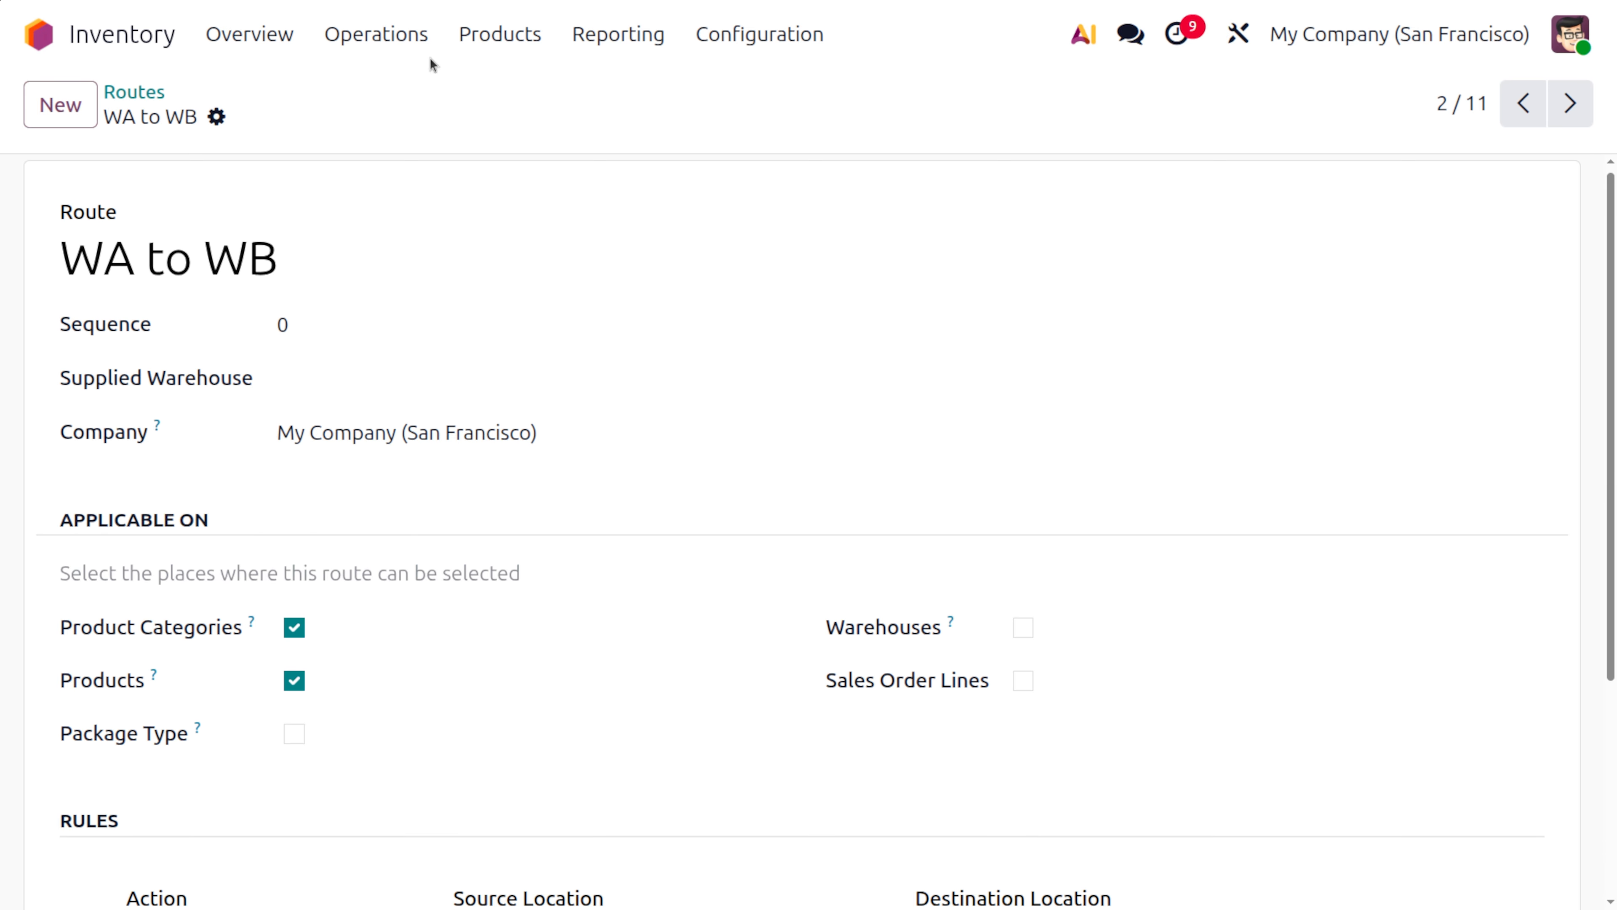
Open the Electronics product category and check which route is assigned under its logistics settings
left_click(759, 37)
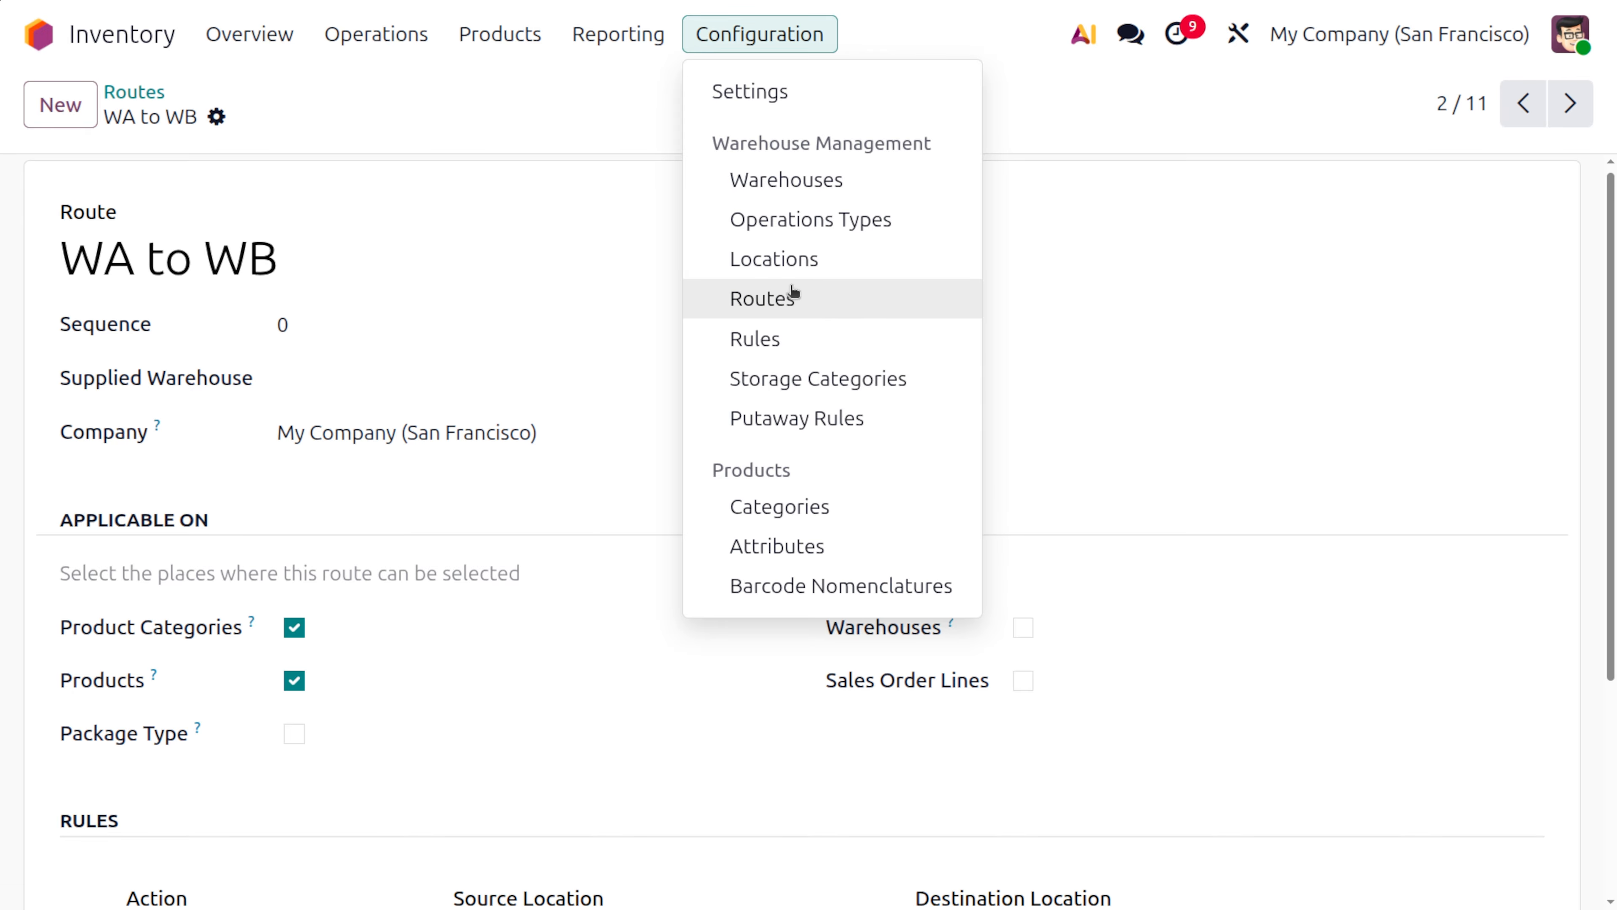
left_click(810, 508)
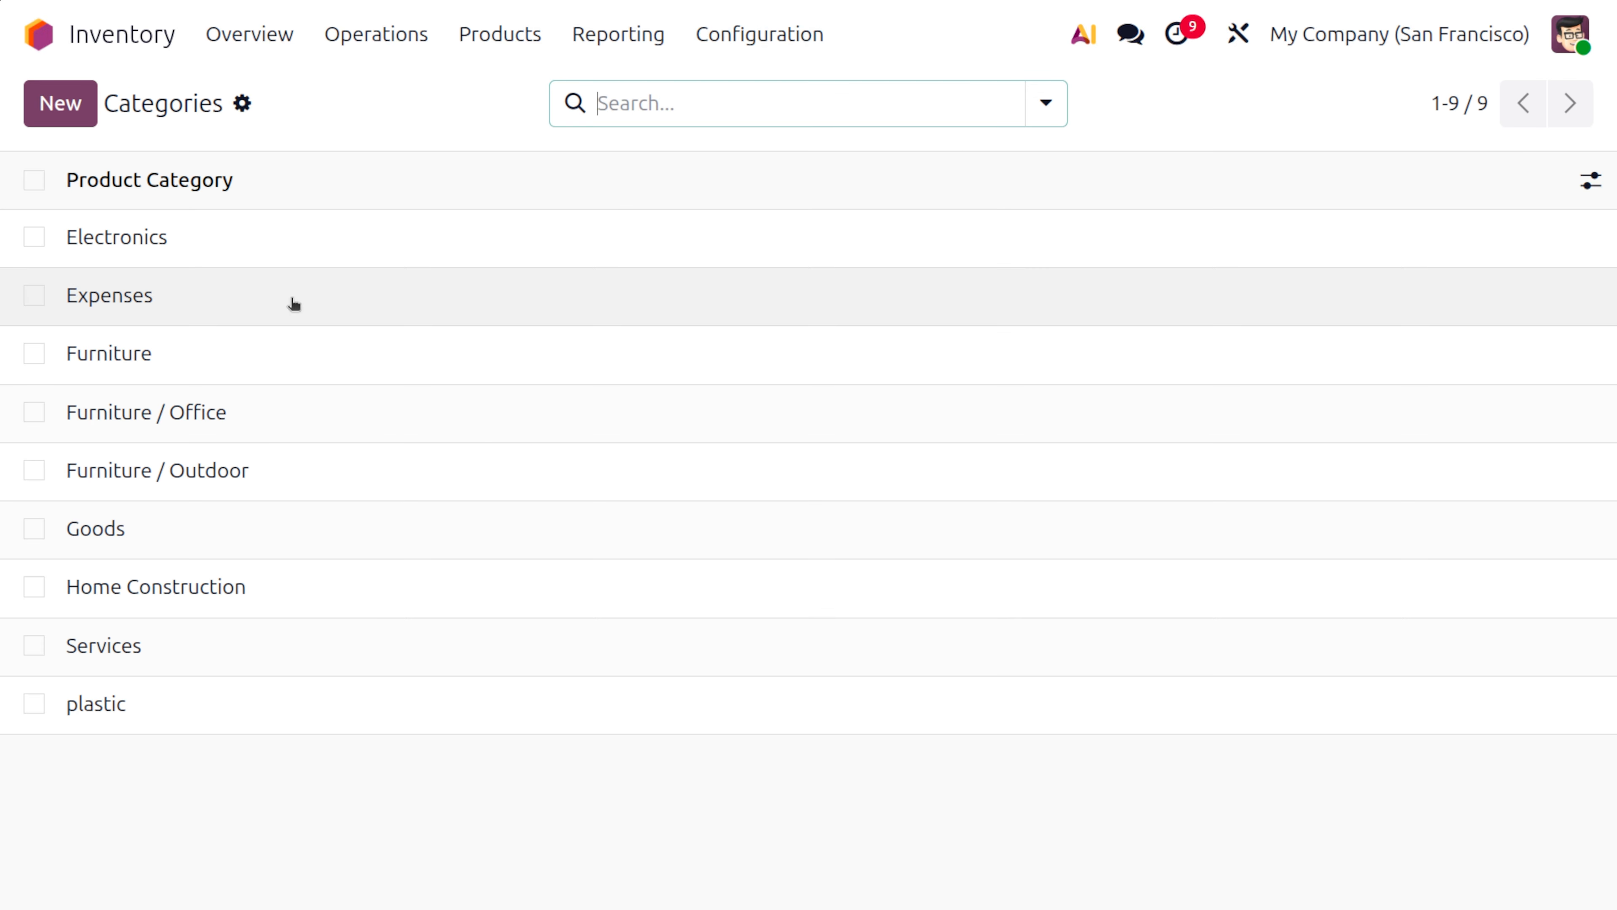
left_click(260, 243)
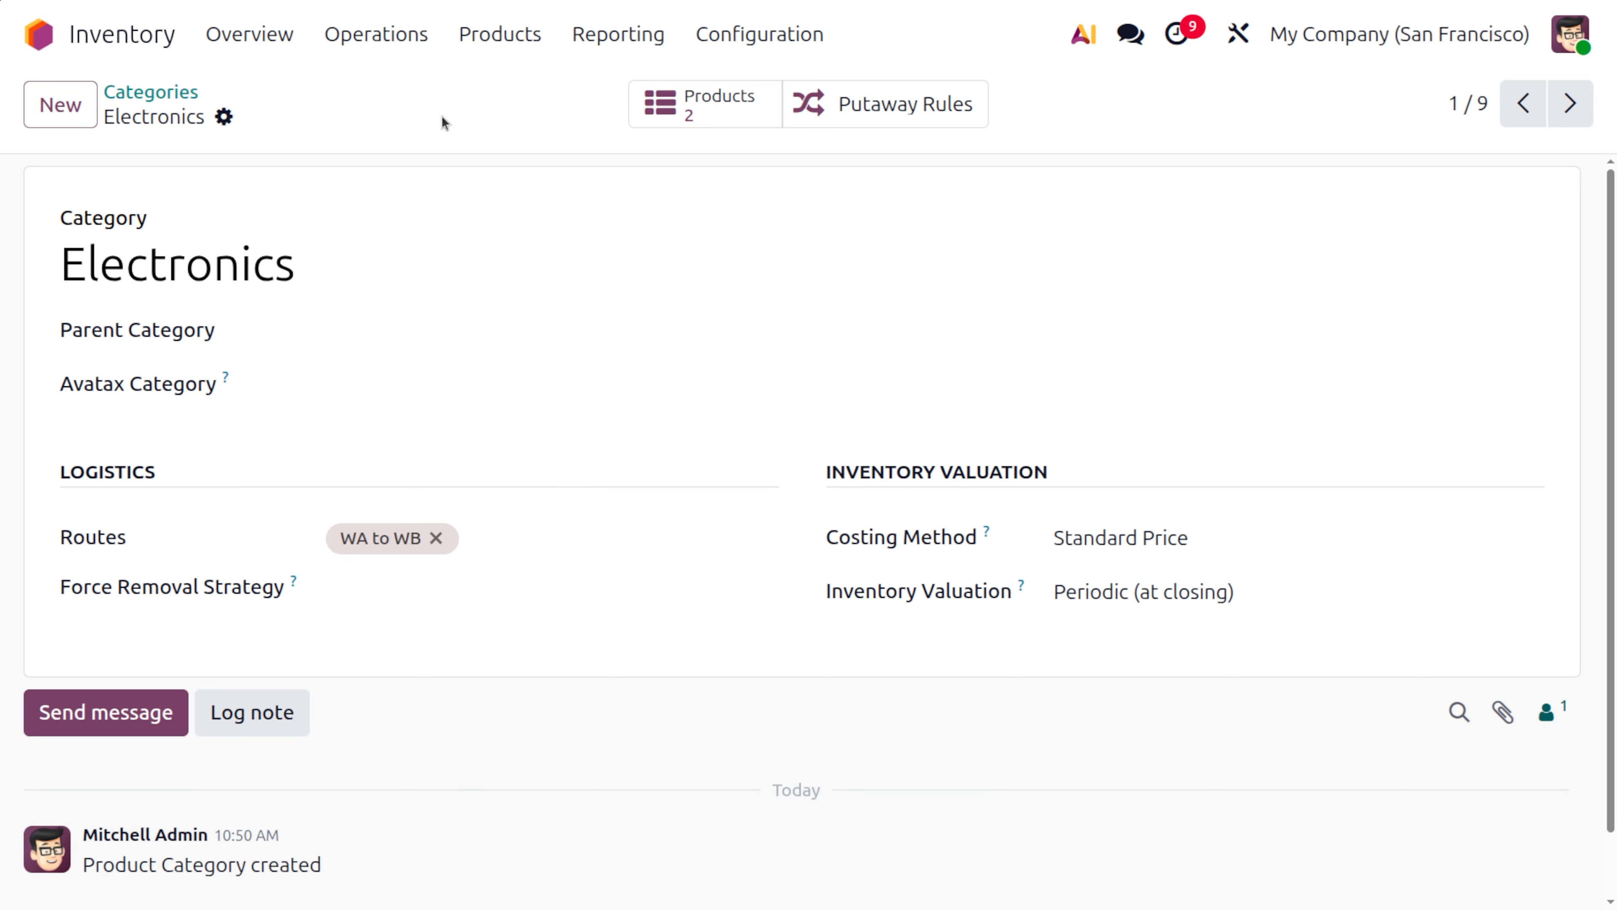
Search all products for CELL PHONE without the Goods filter and open the Cell phone product
left_click(496, 37)
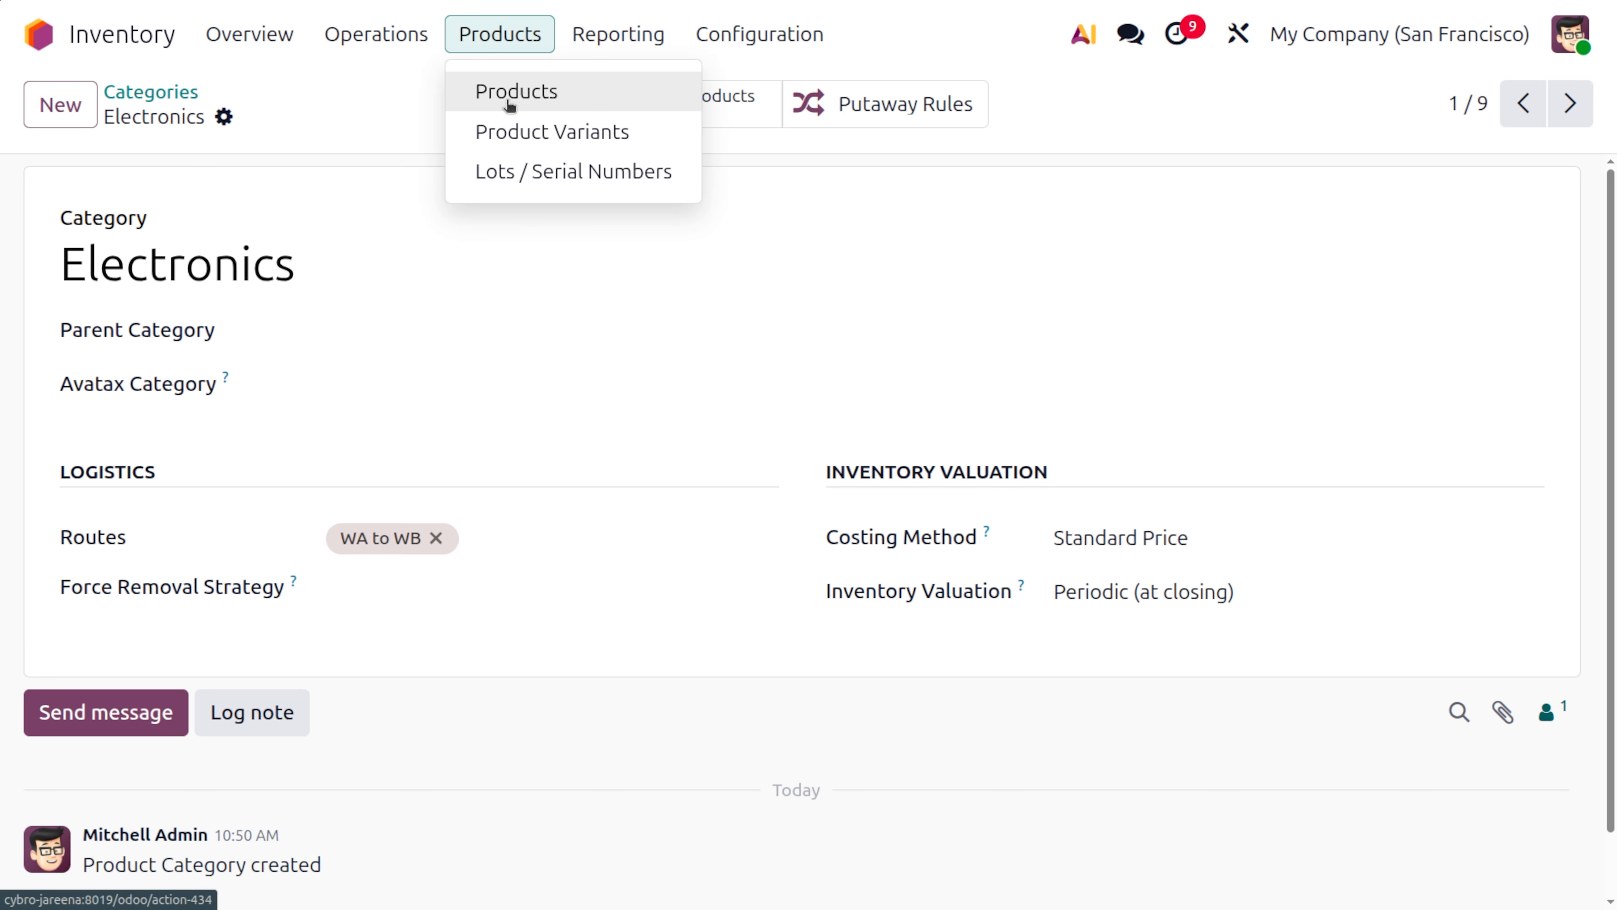
left_click(506, 97)
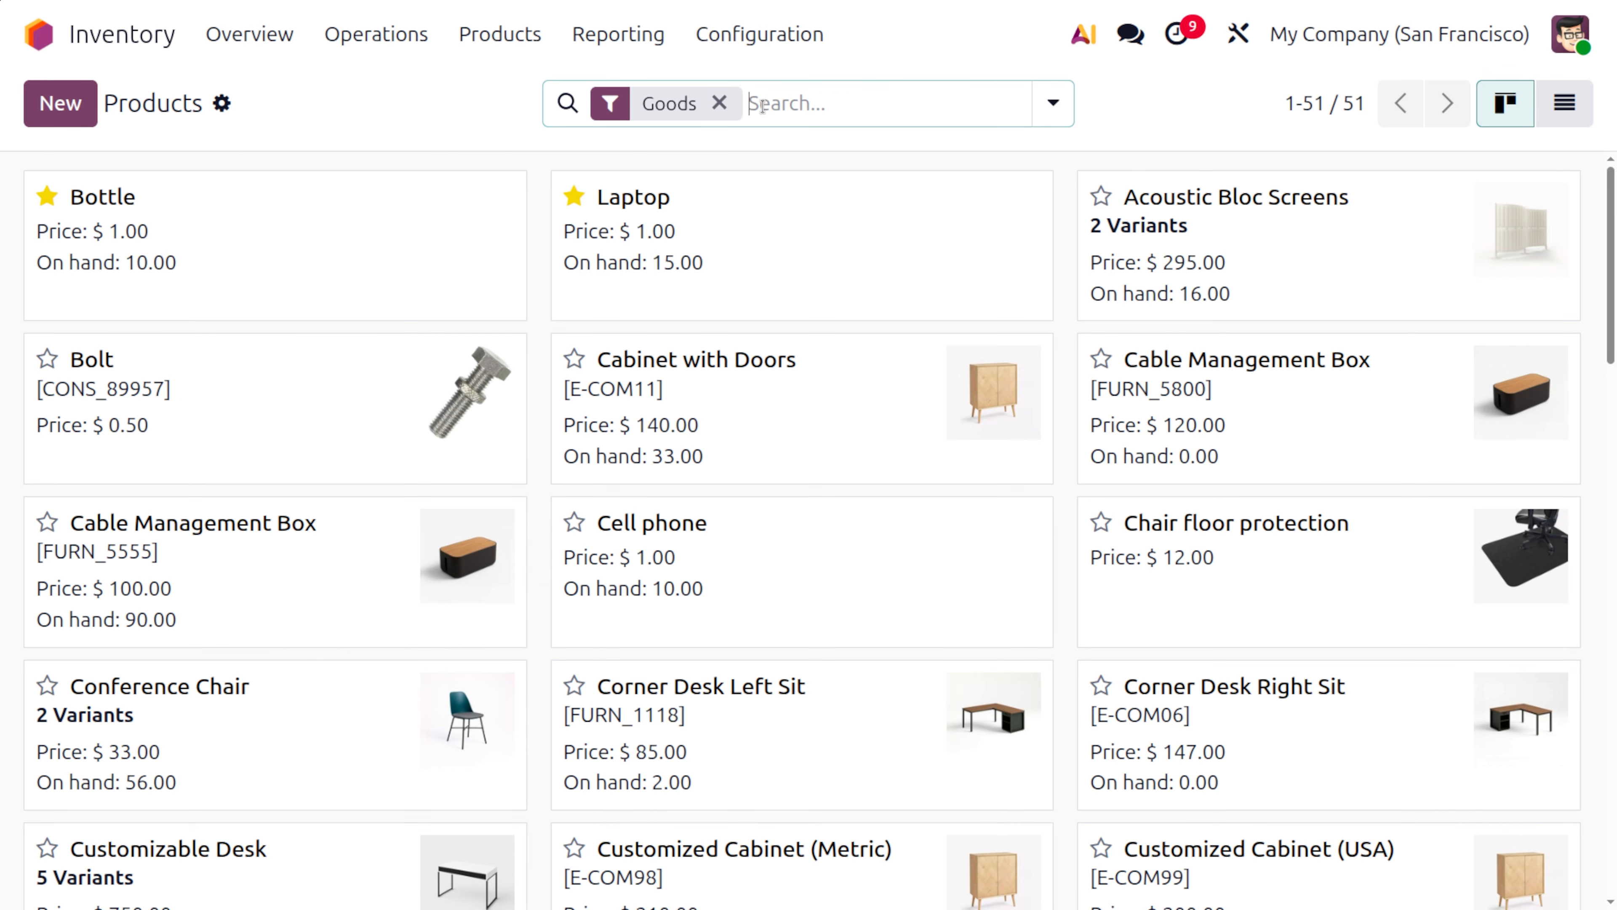
left_click(718, 103)
type("CEL")
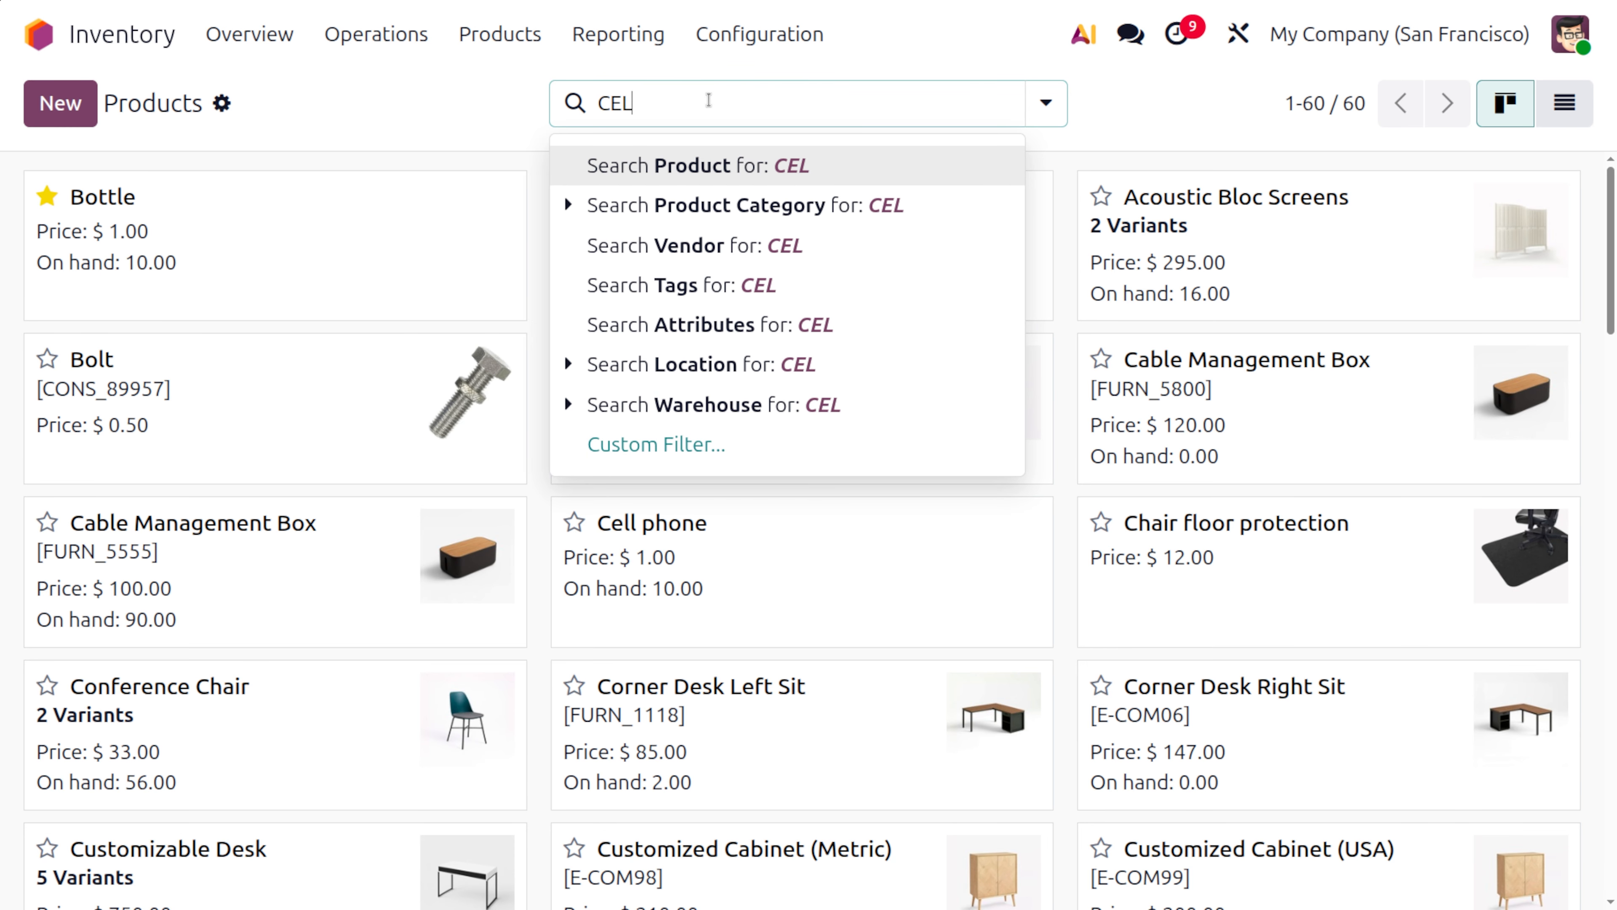
type("L PHONE")
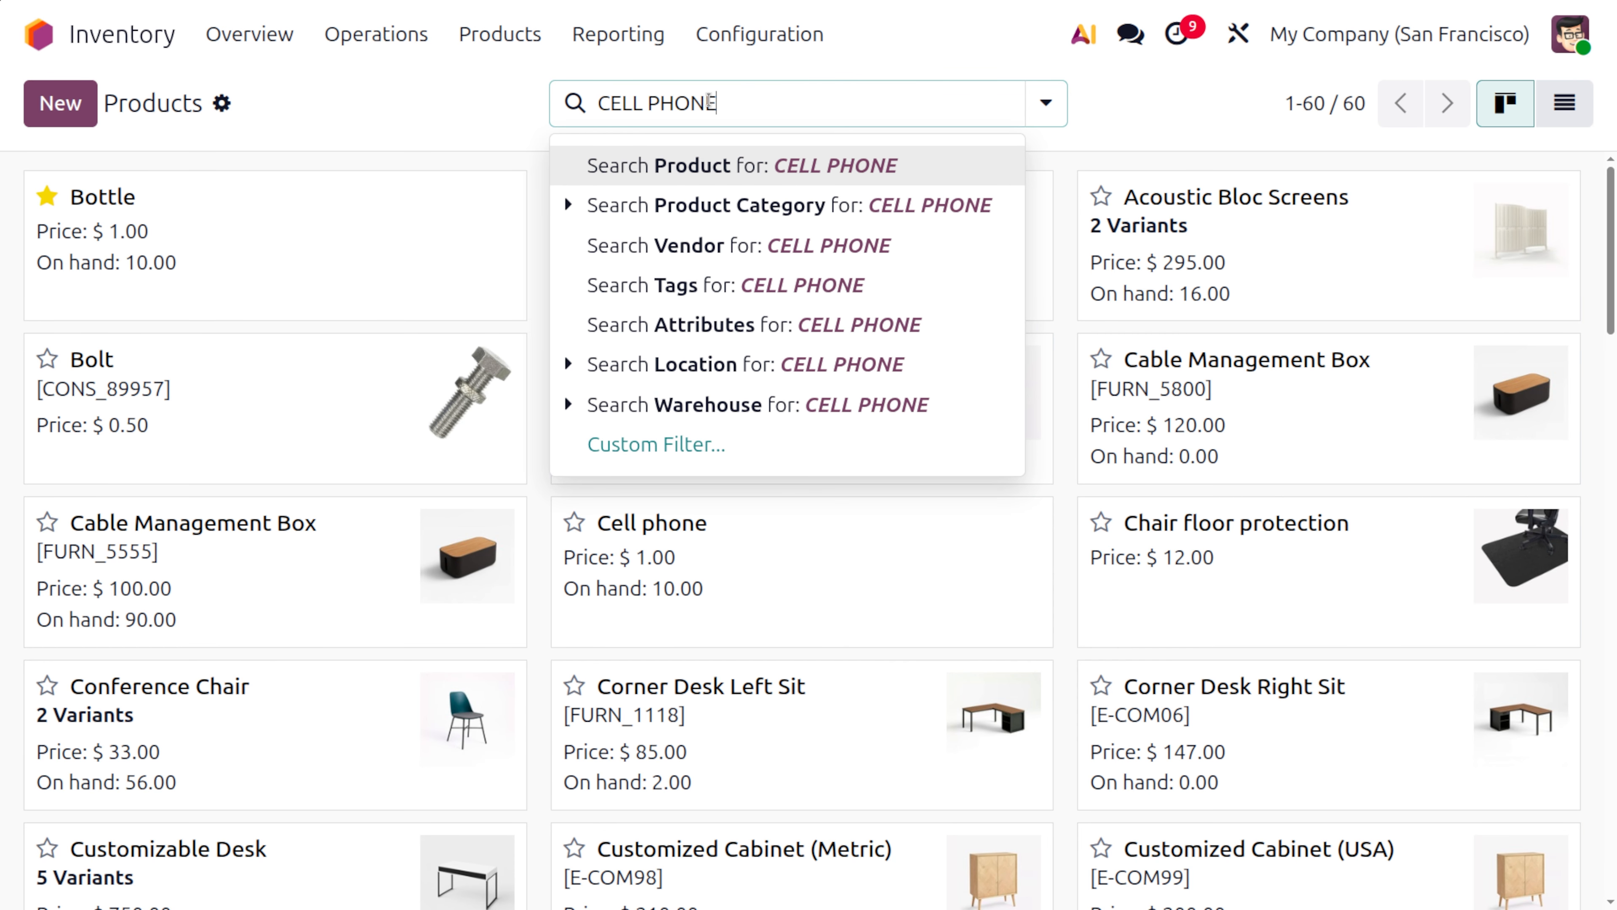
key("Return")
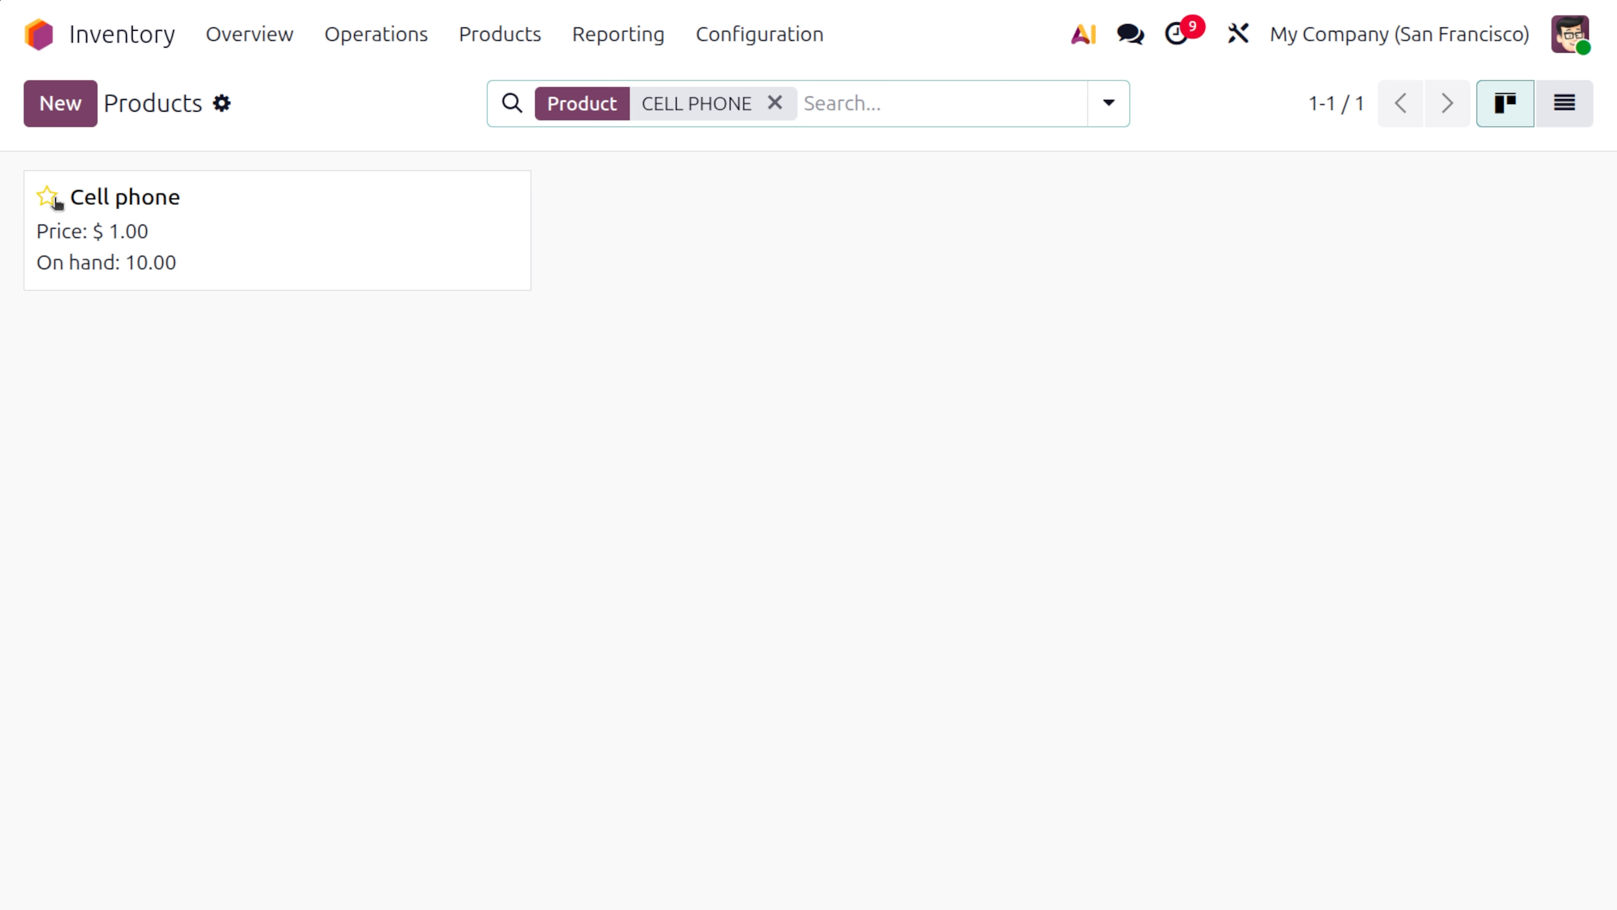
left_click(271, 260)
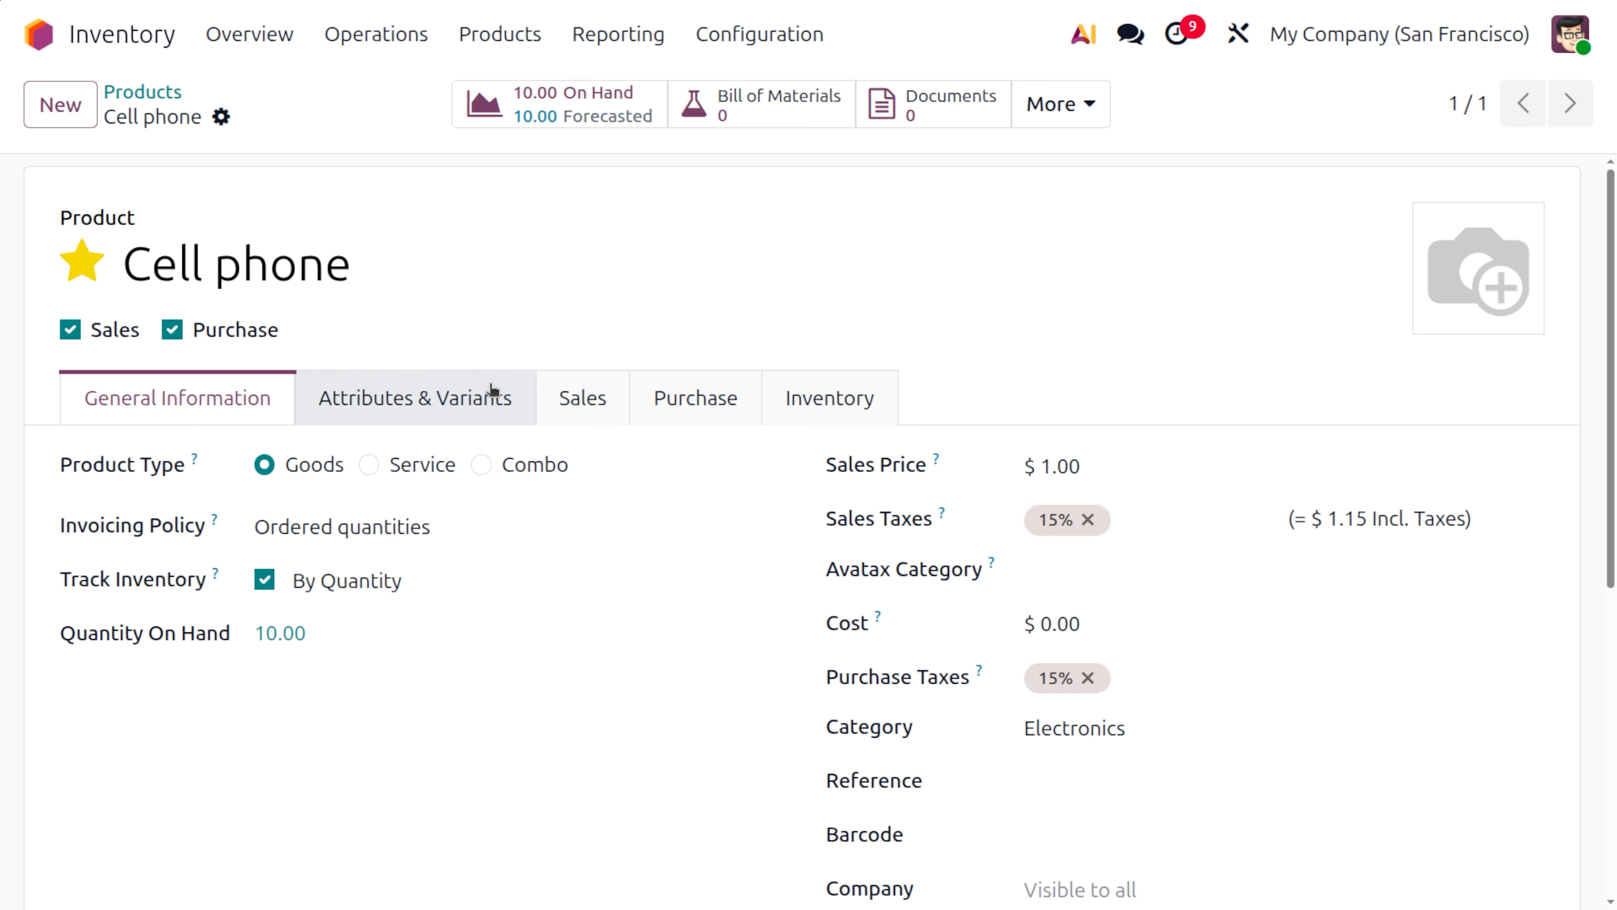
Check the Cell phone's on-hand stock by location and review the product's inventory routes
left_click(263, 636)
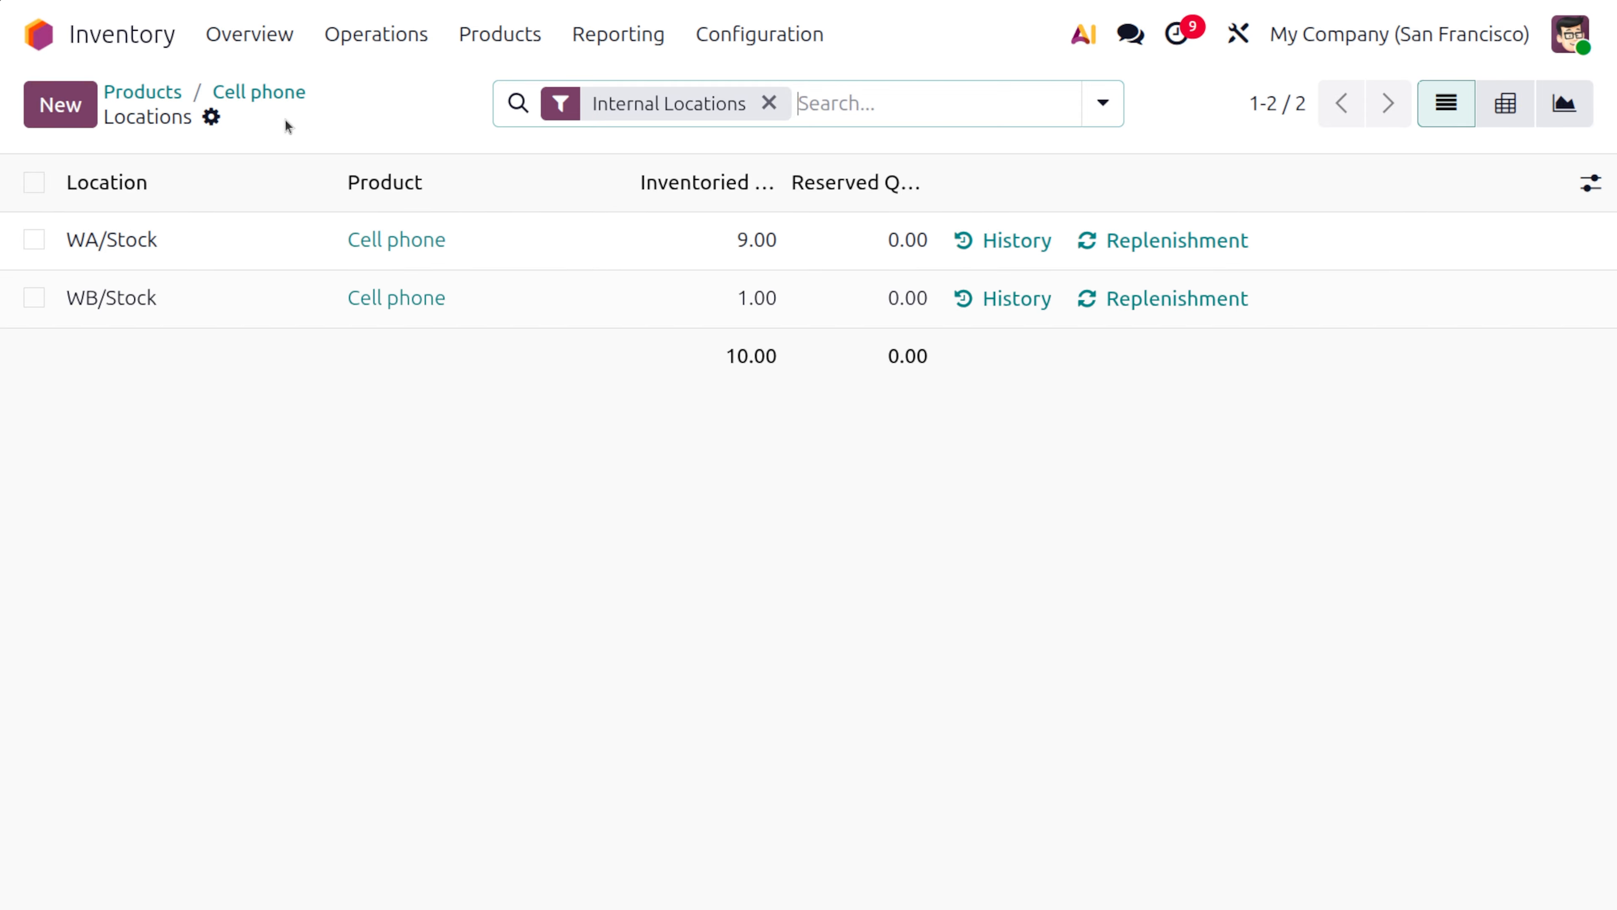
left_click(260, 91)
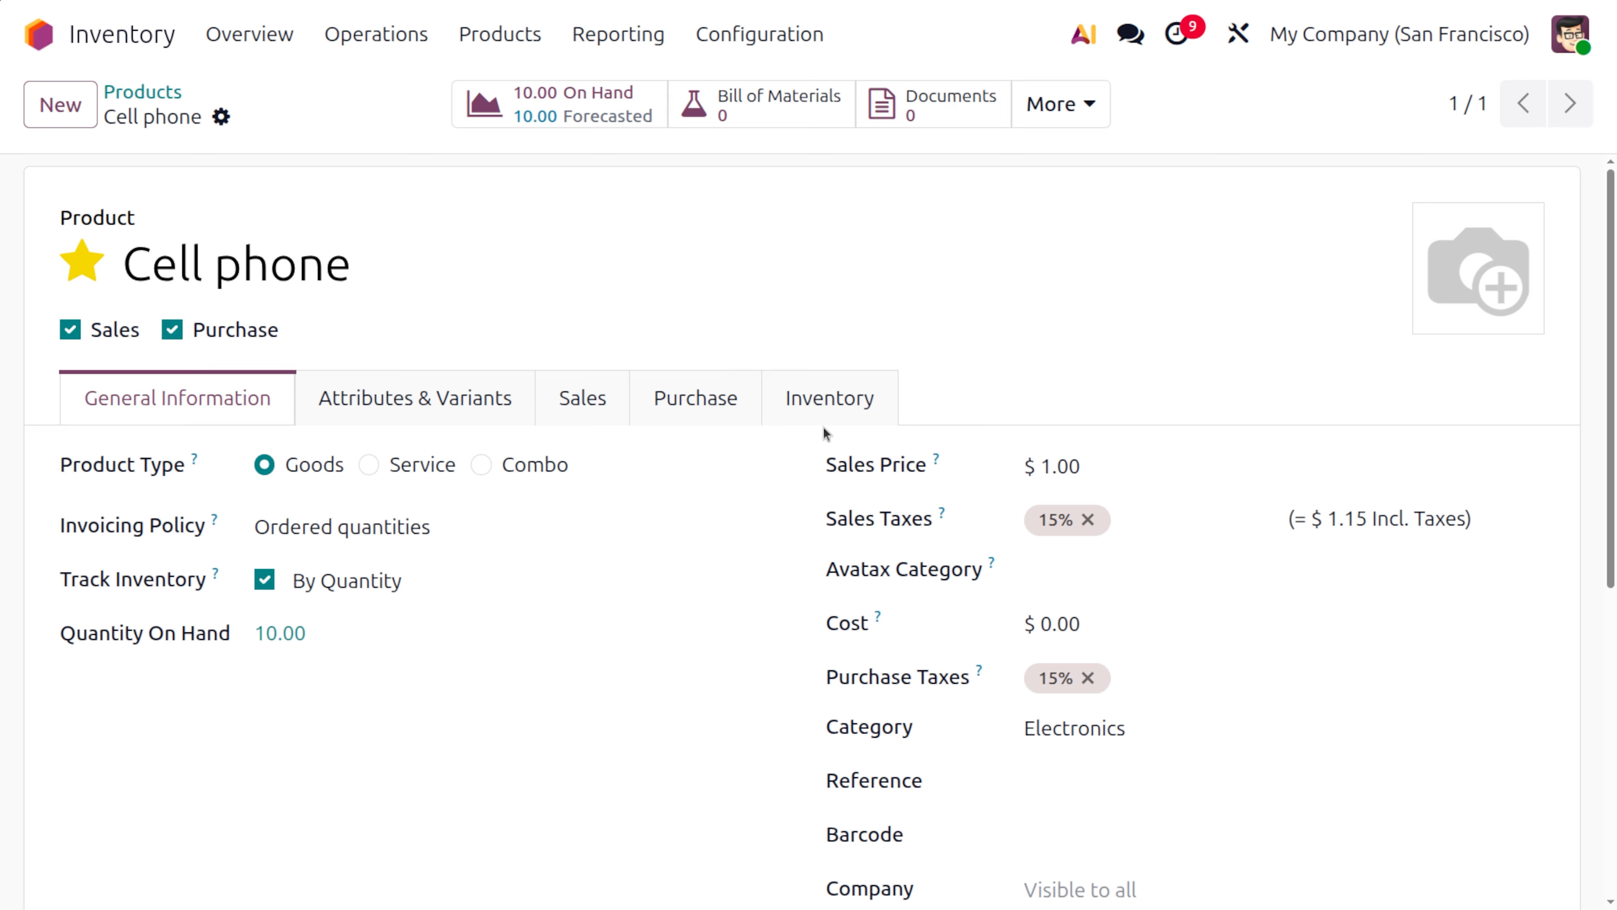
left_click(825, 403)
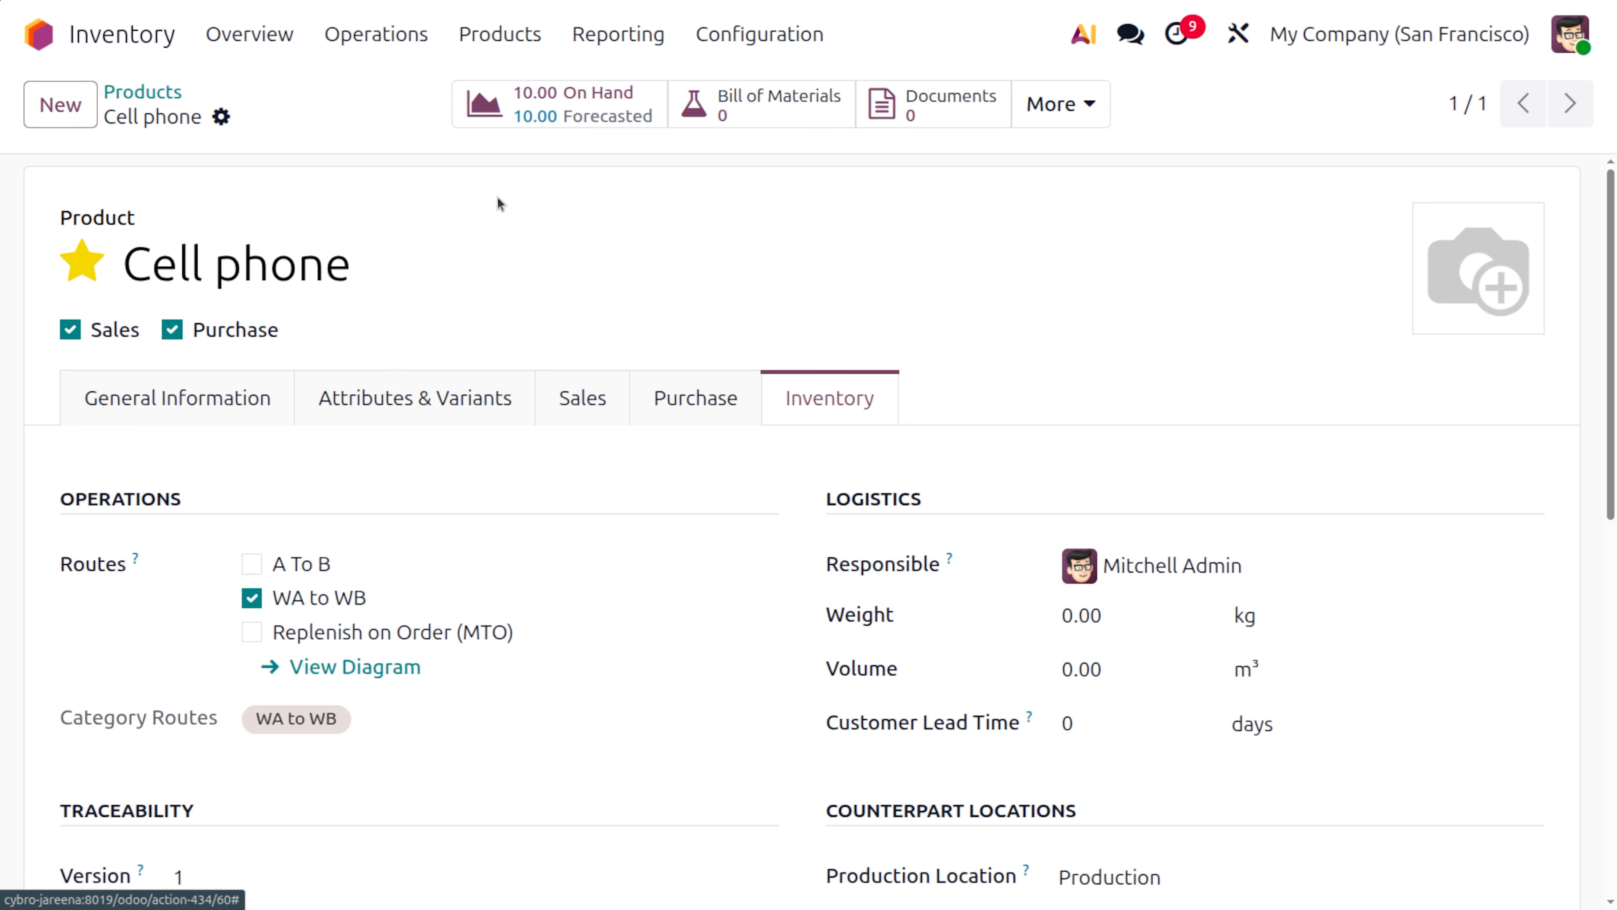
Create a new WA to Transit internal transfer from the inventory overview and choose its contact
left_click(237, 35)
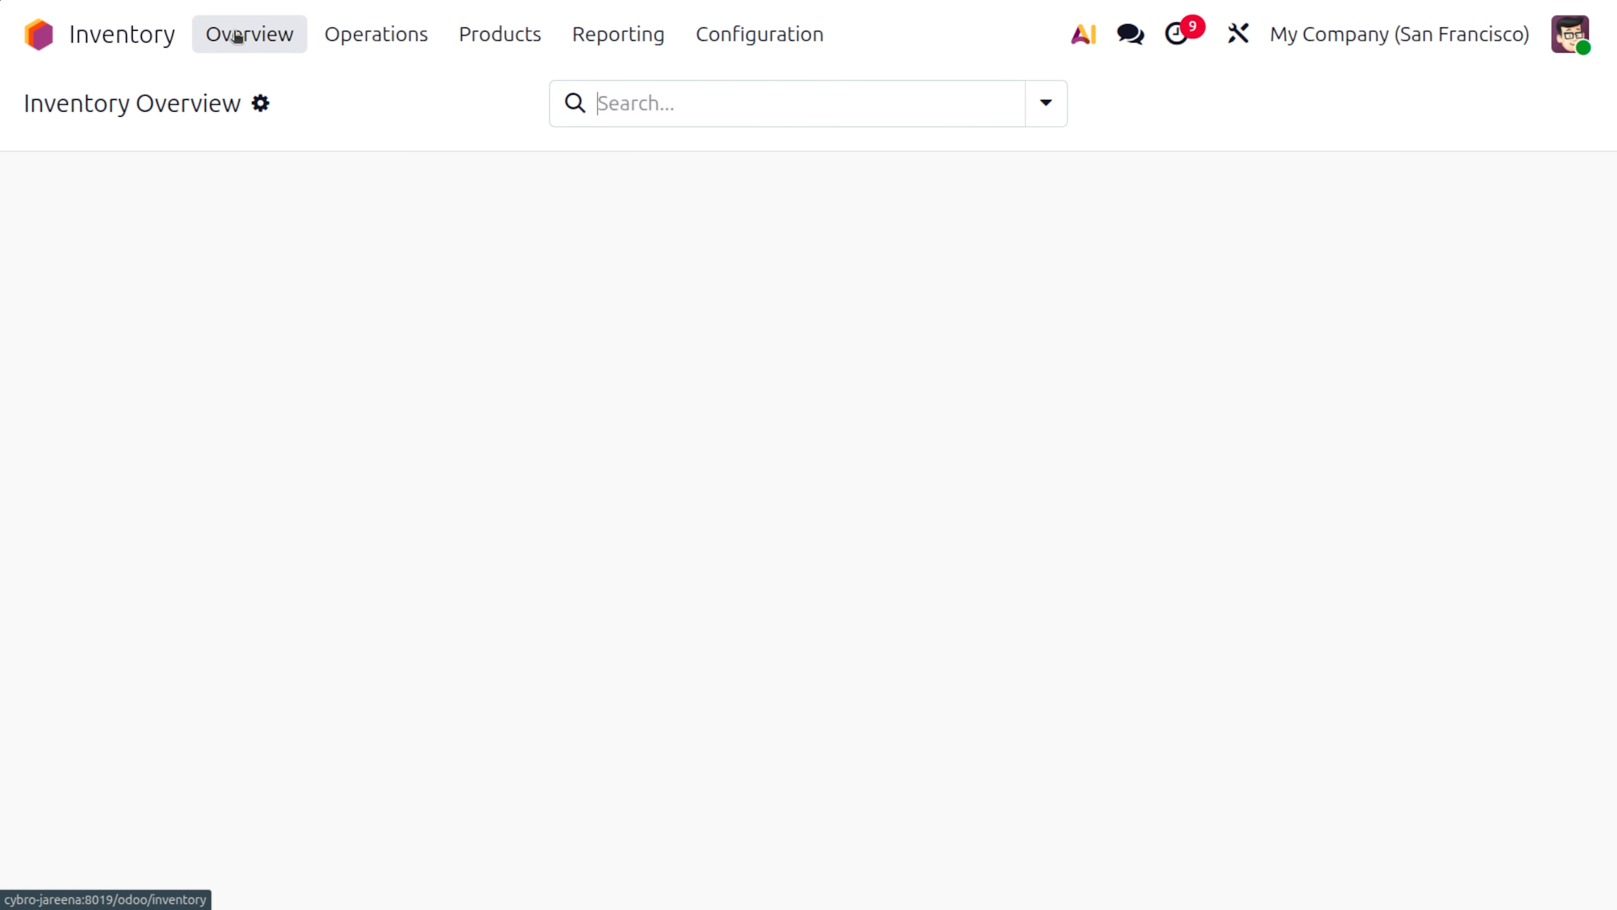
scroll(460, 844, "down", 15)
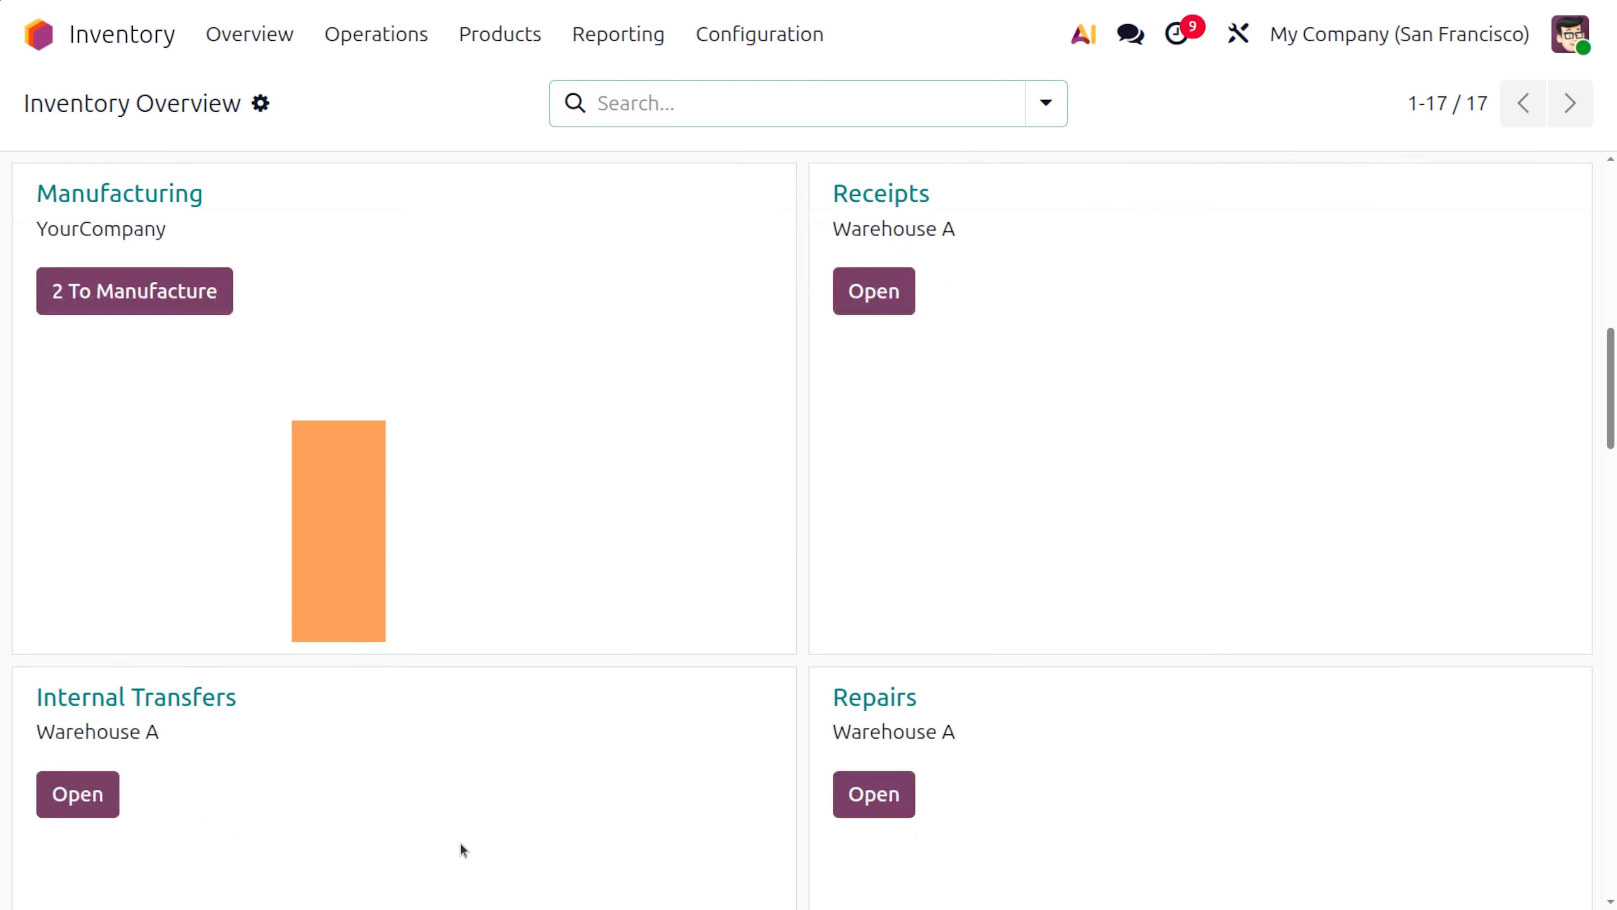
scroll(460, 843, "down", 15)
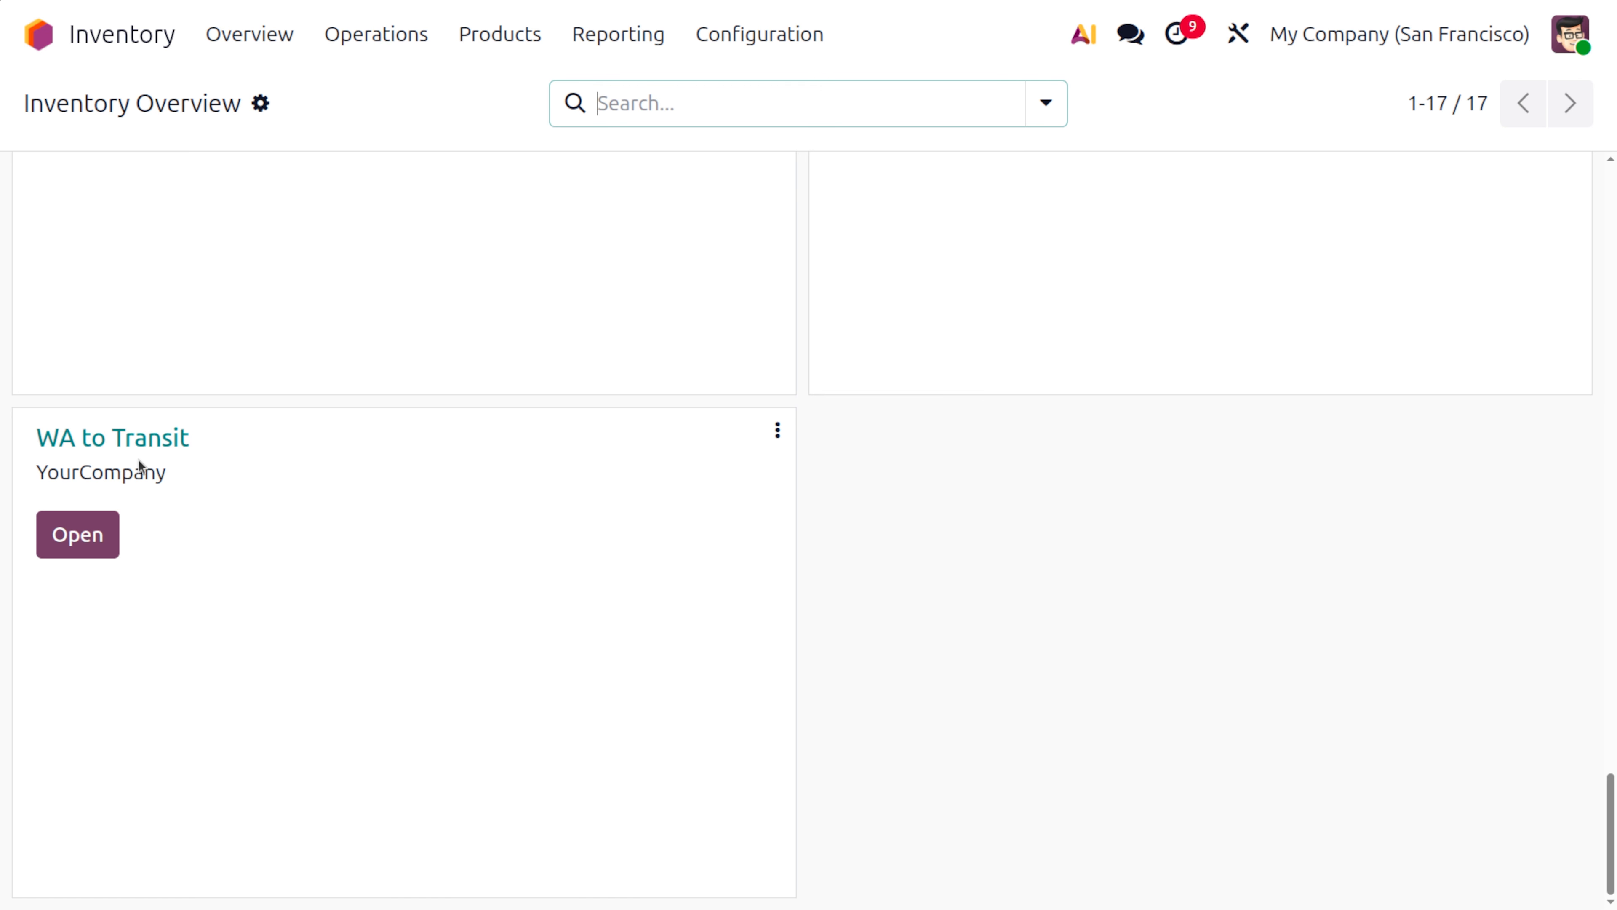
left_click(75, 533)
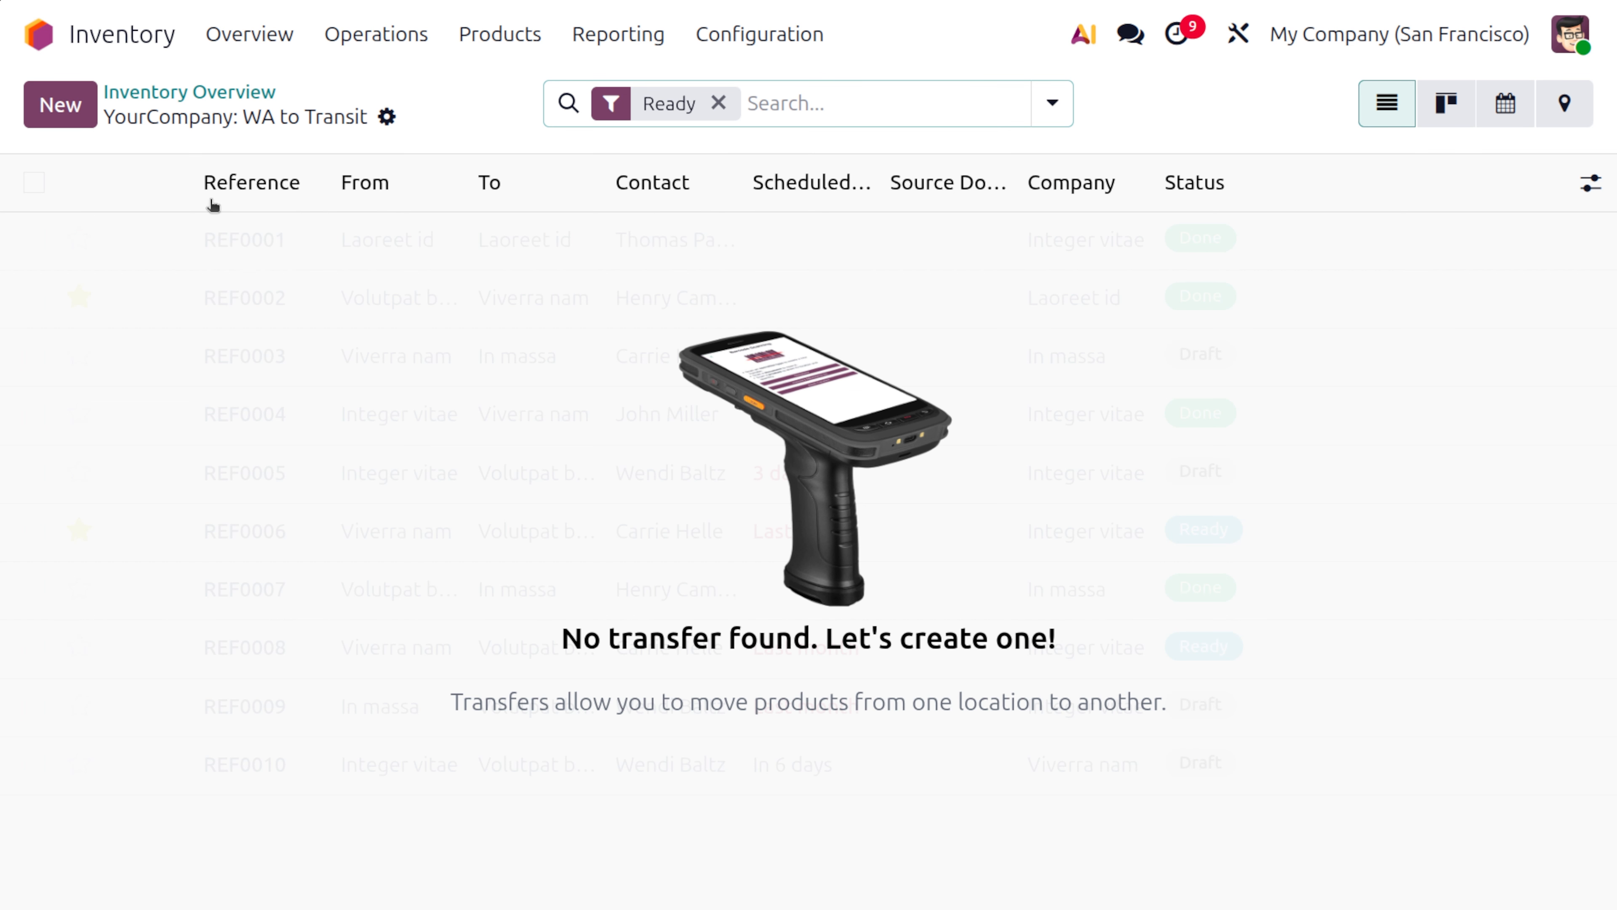
left_click(61, 104)
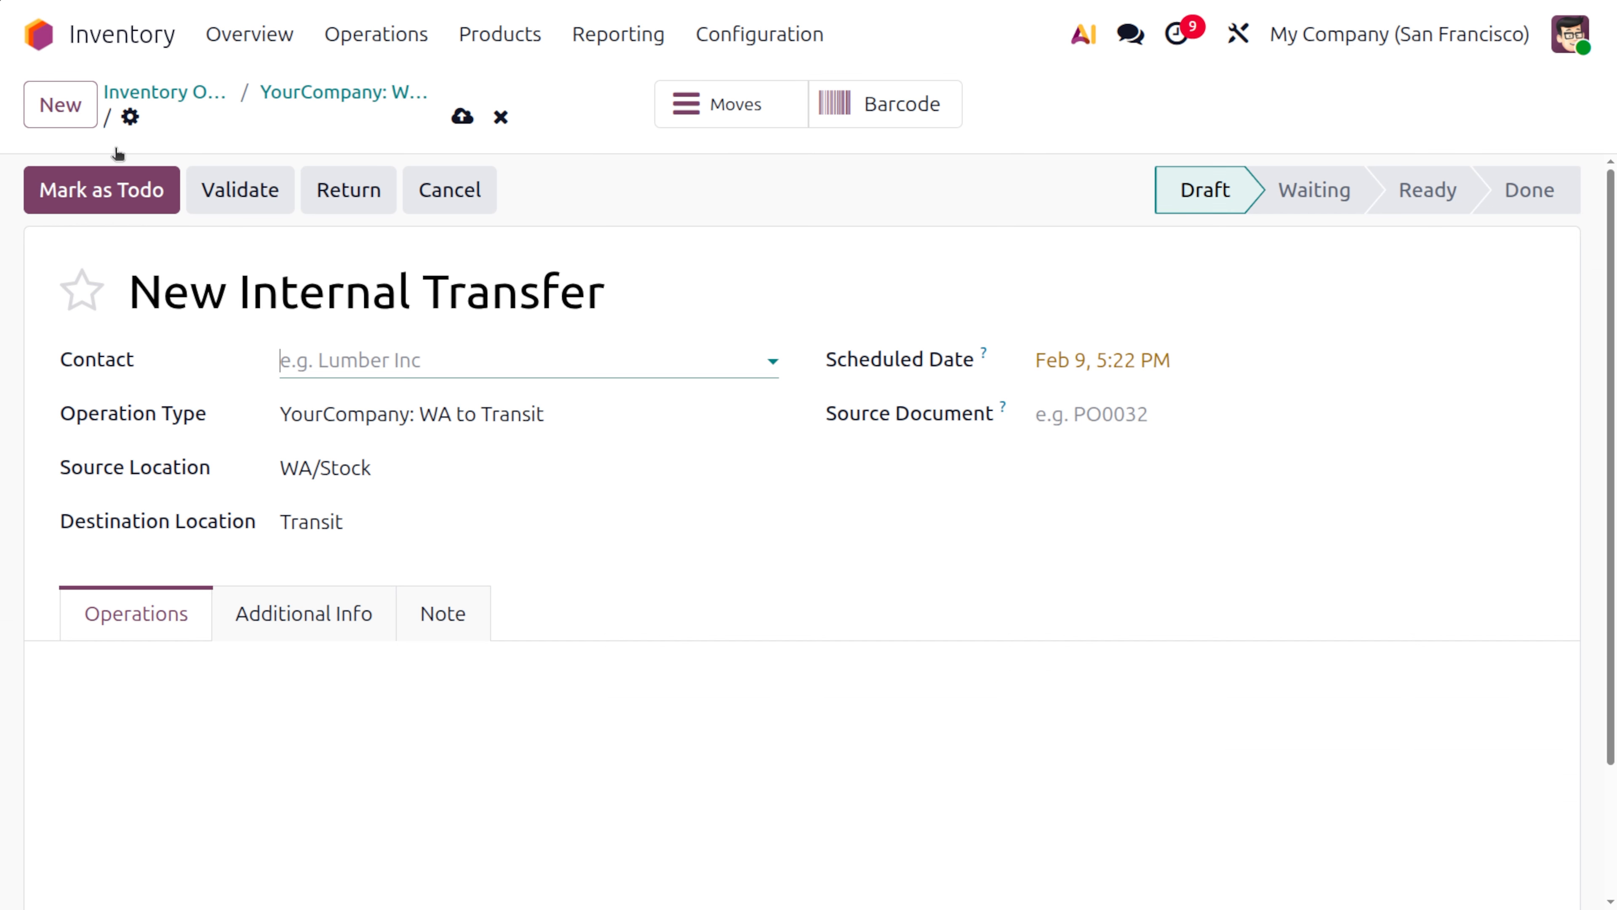
left_click(354, 368)
left_click(419, 456)
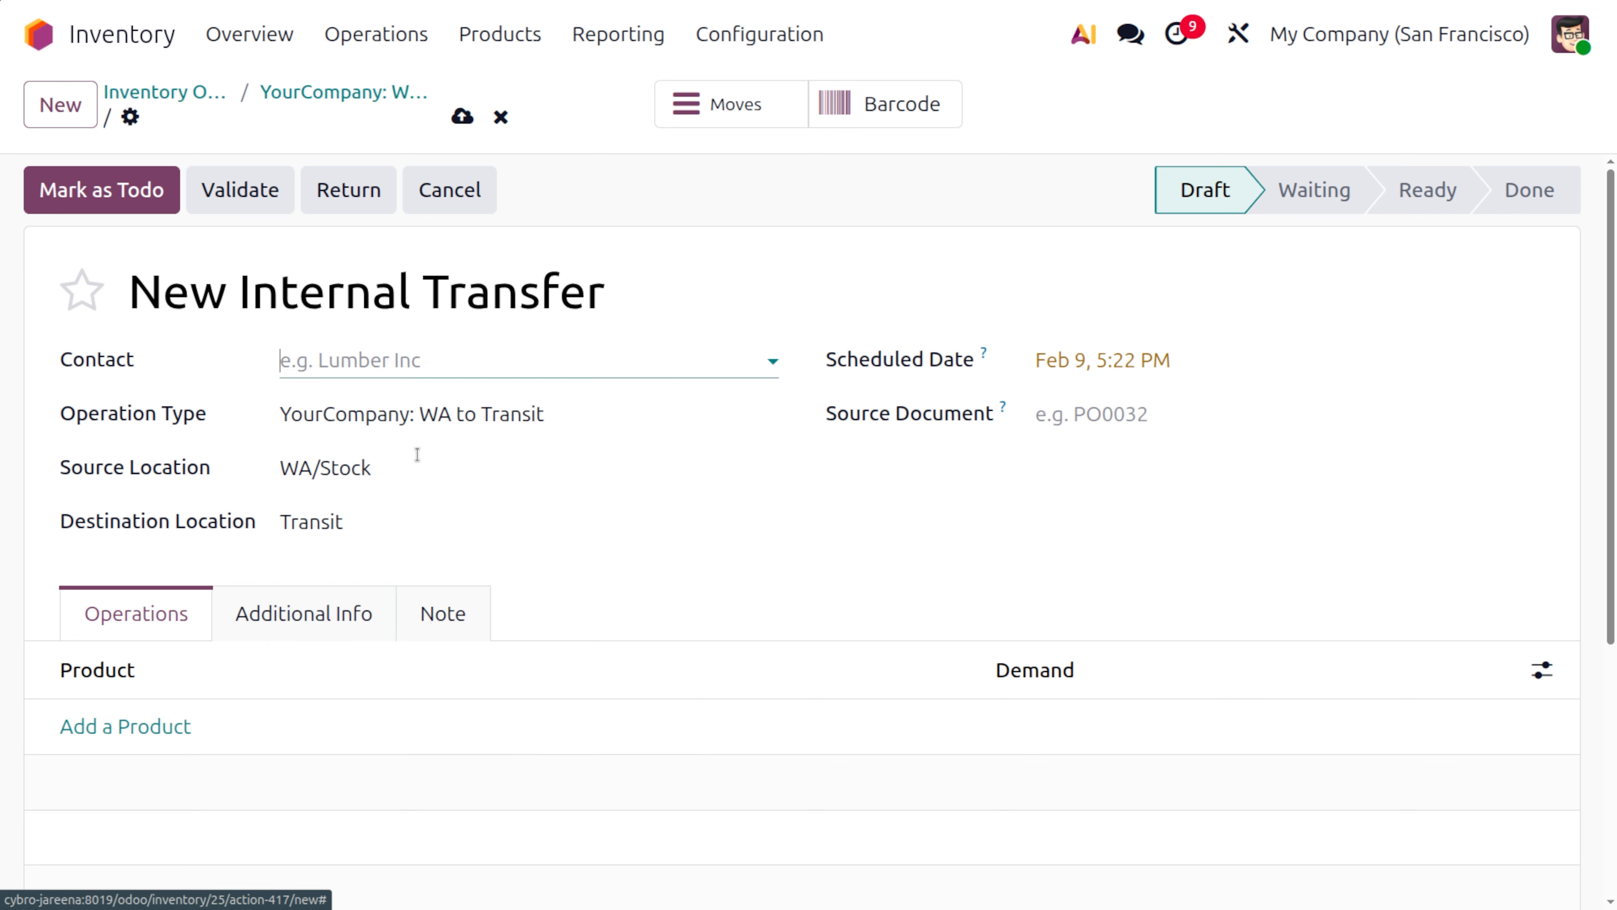
Add Cell phone with a demand of 1 to the transfer, save it and mark it as to do
left_click(119, 726)
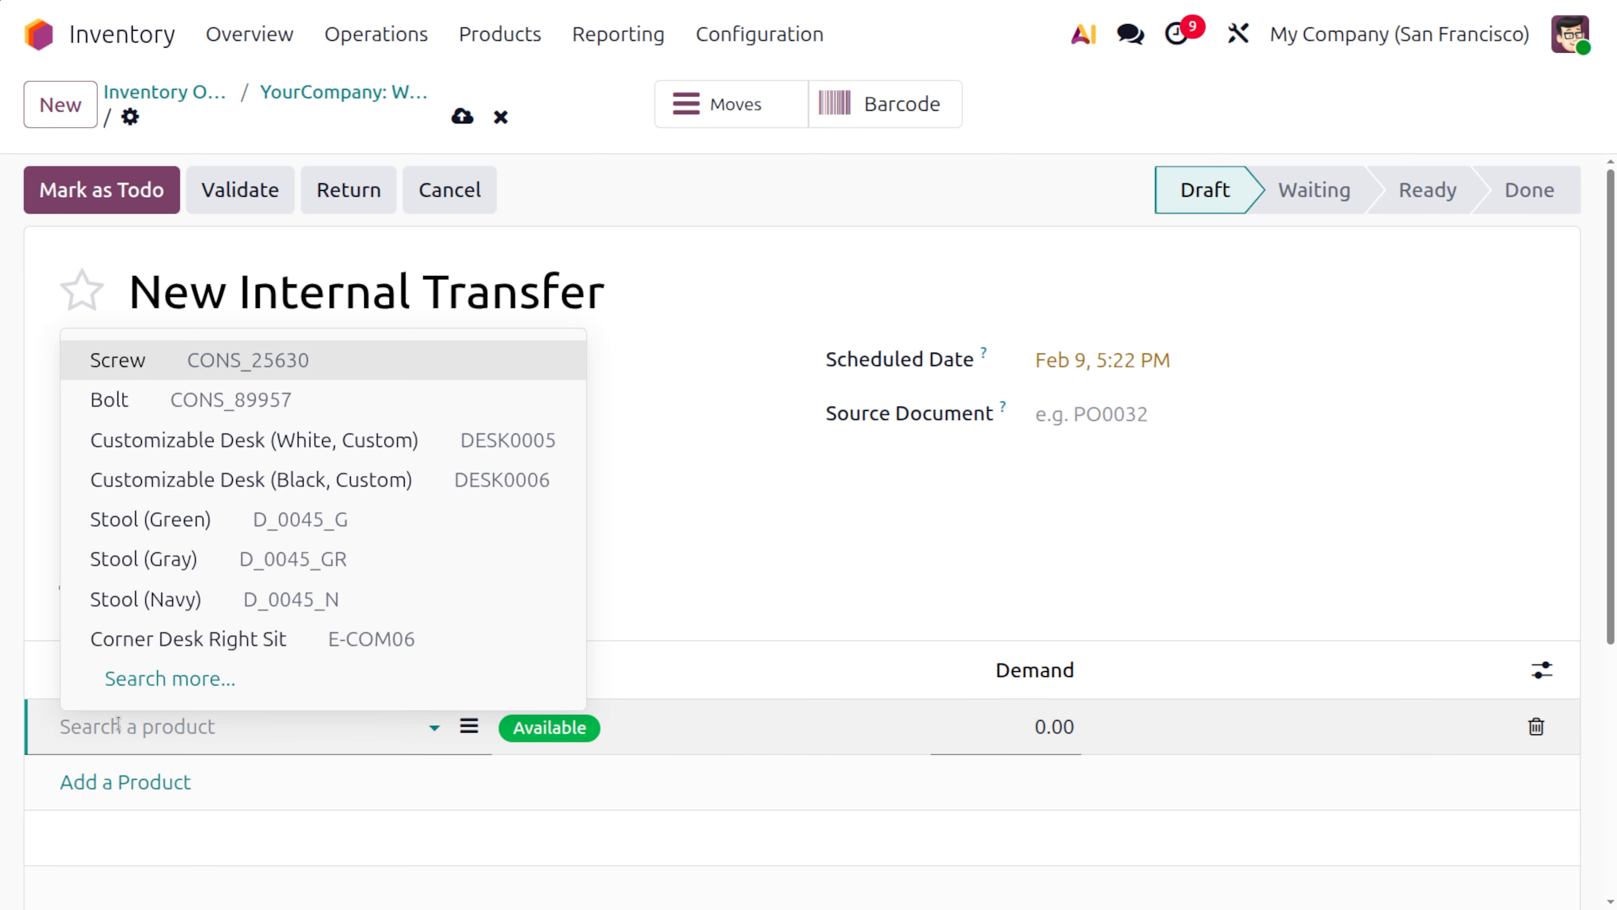
type("CELL")
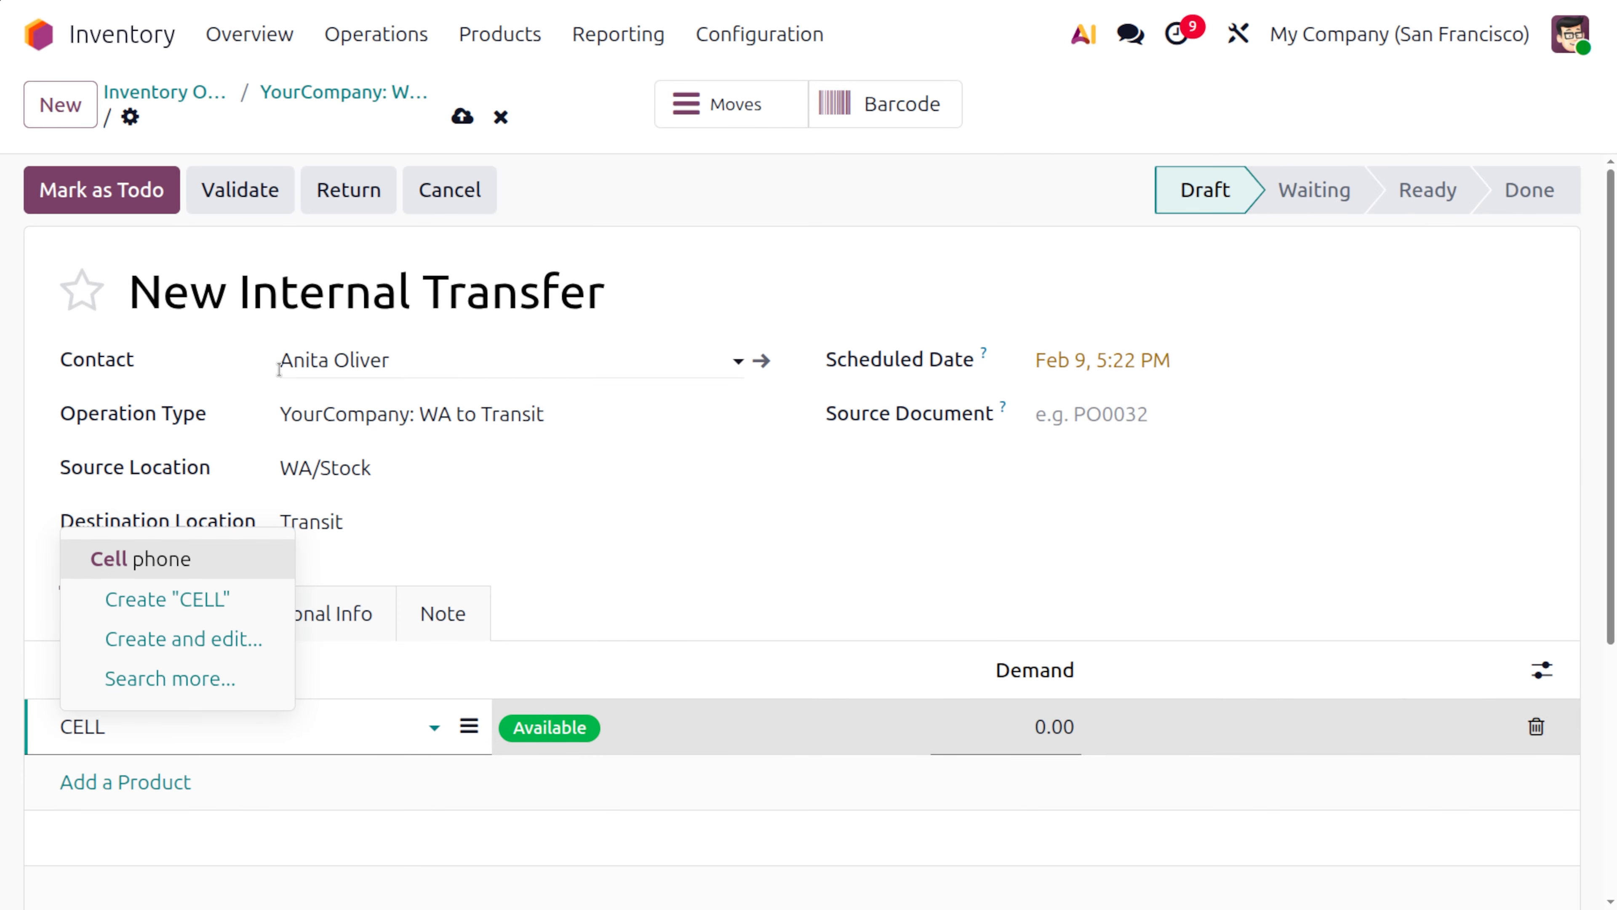
key("Return")
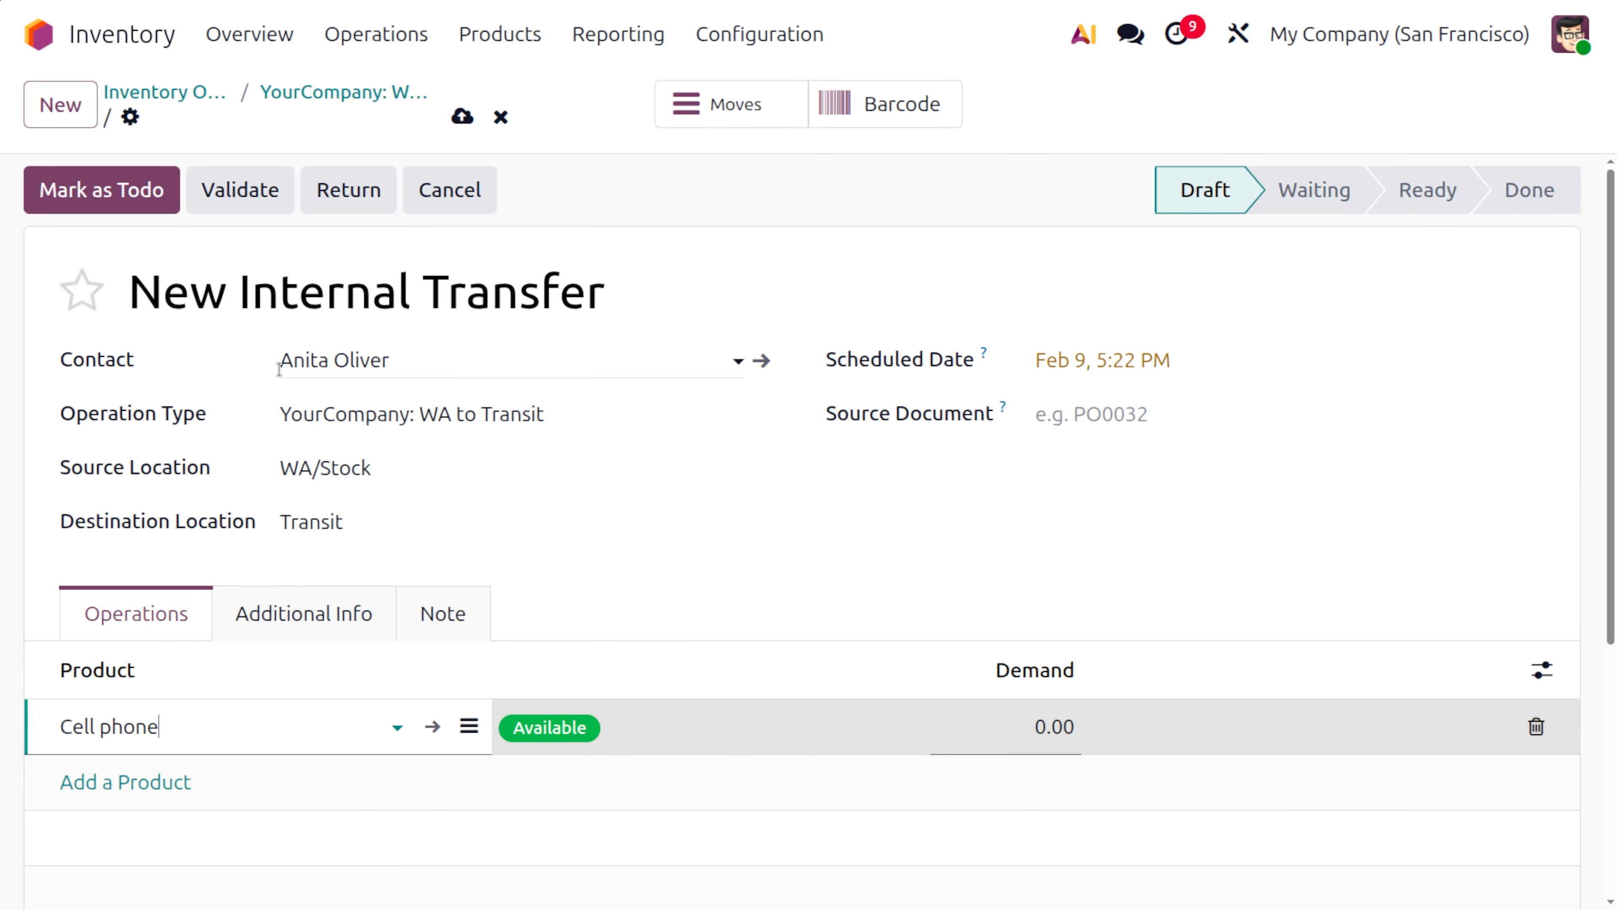
left_click(1051, 729)
type("1")
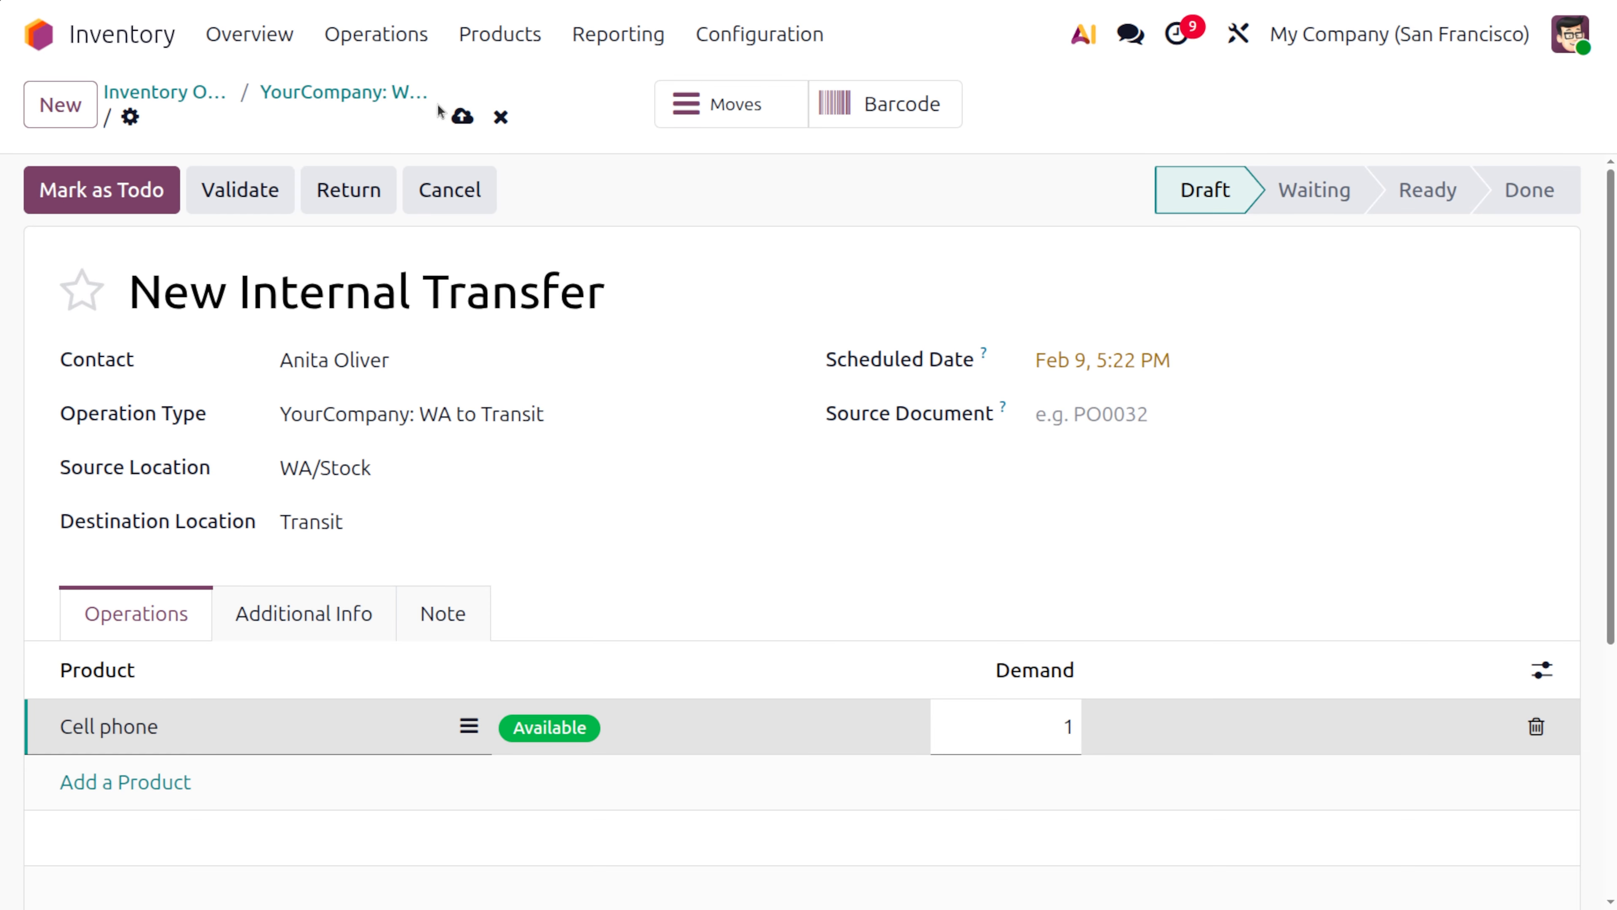
left_click(463, 115)
left_click(123, 189)
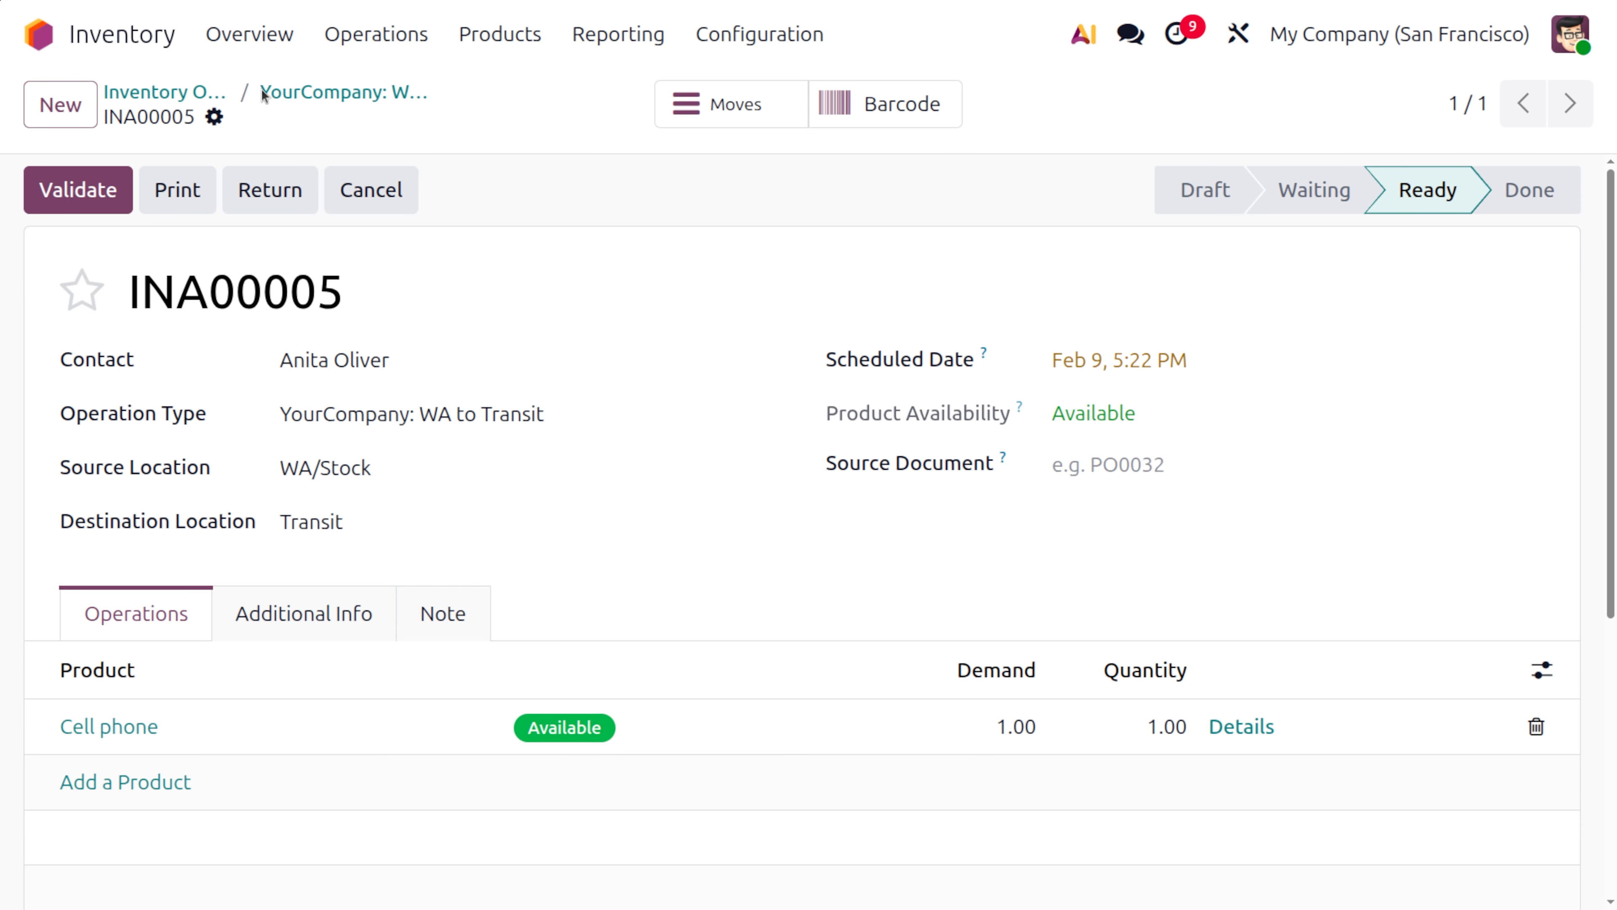
Reopen the ready WA to Transit transfer from the inventory overview and validate it
left_click(196, 91)
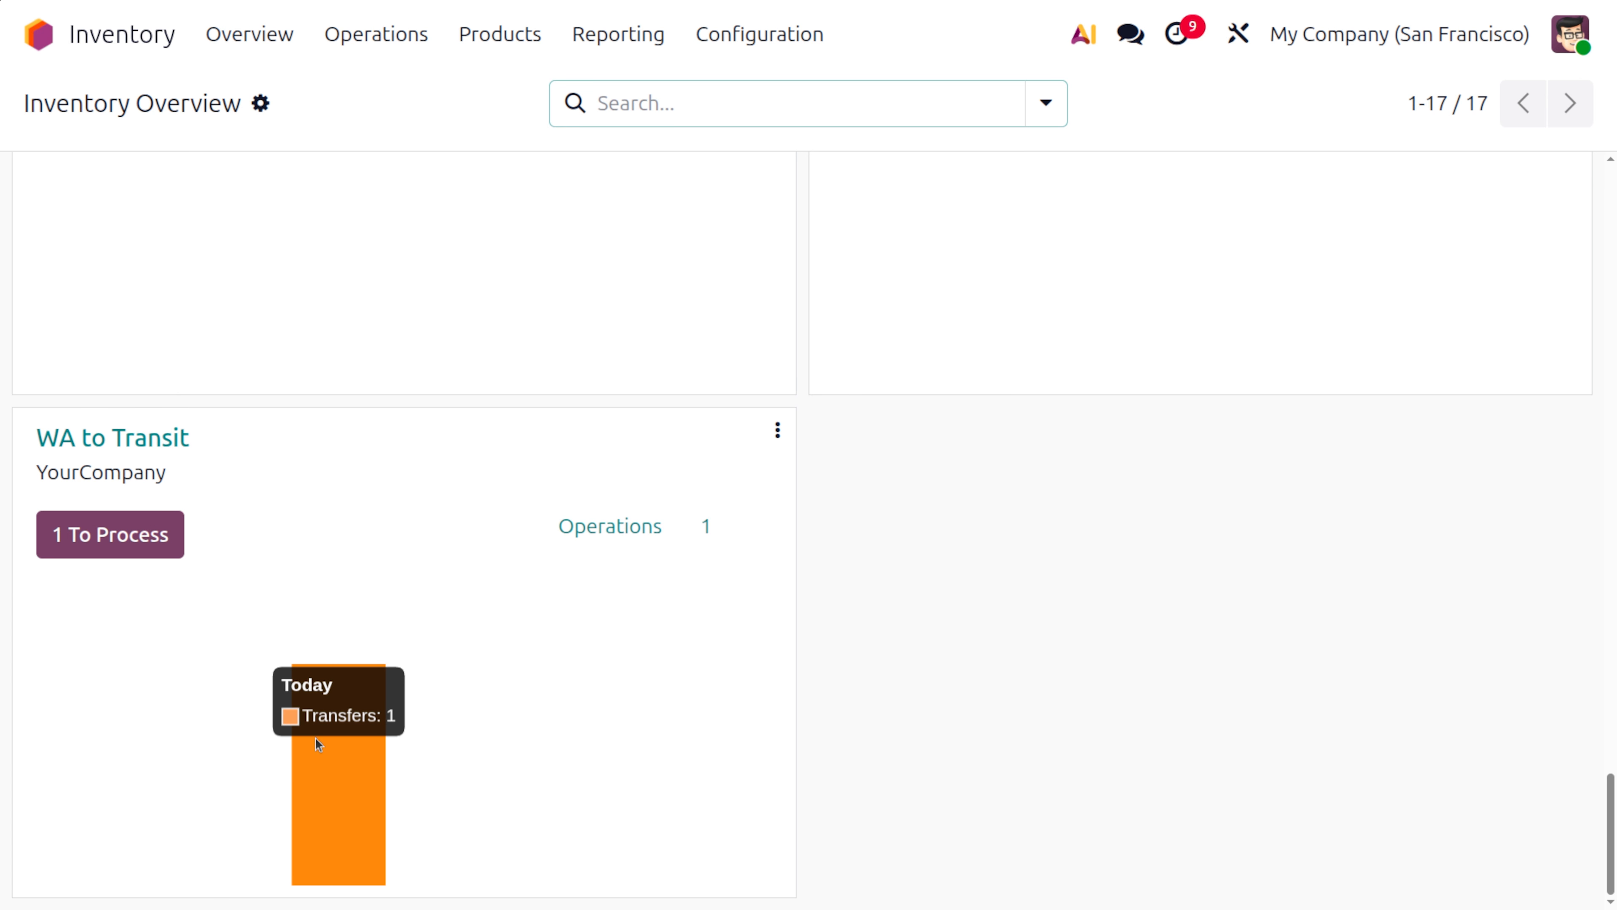
left_click(153, 538)
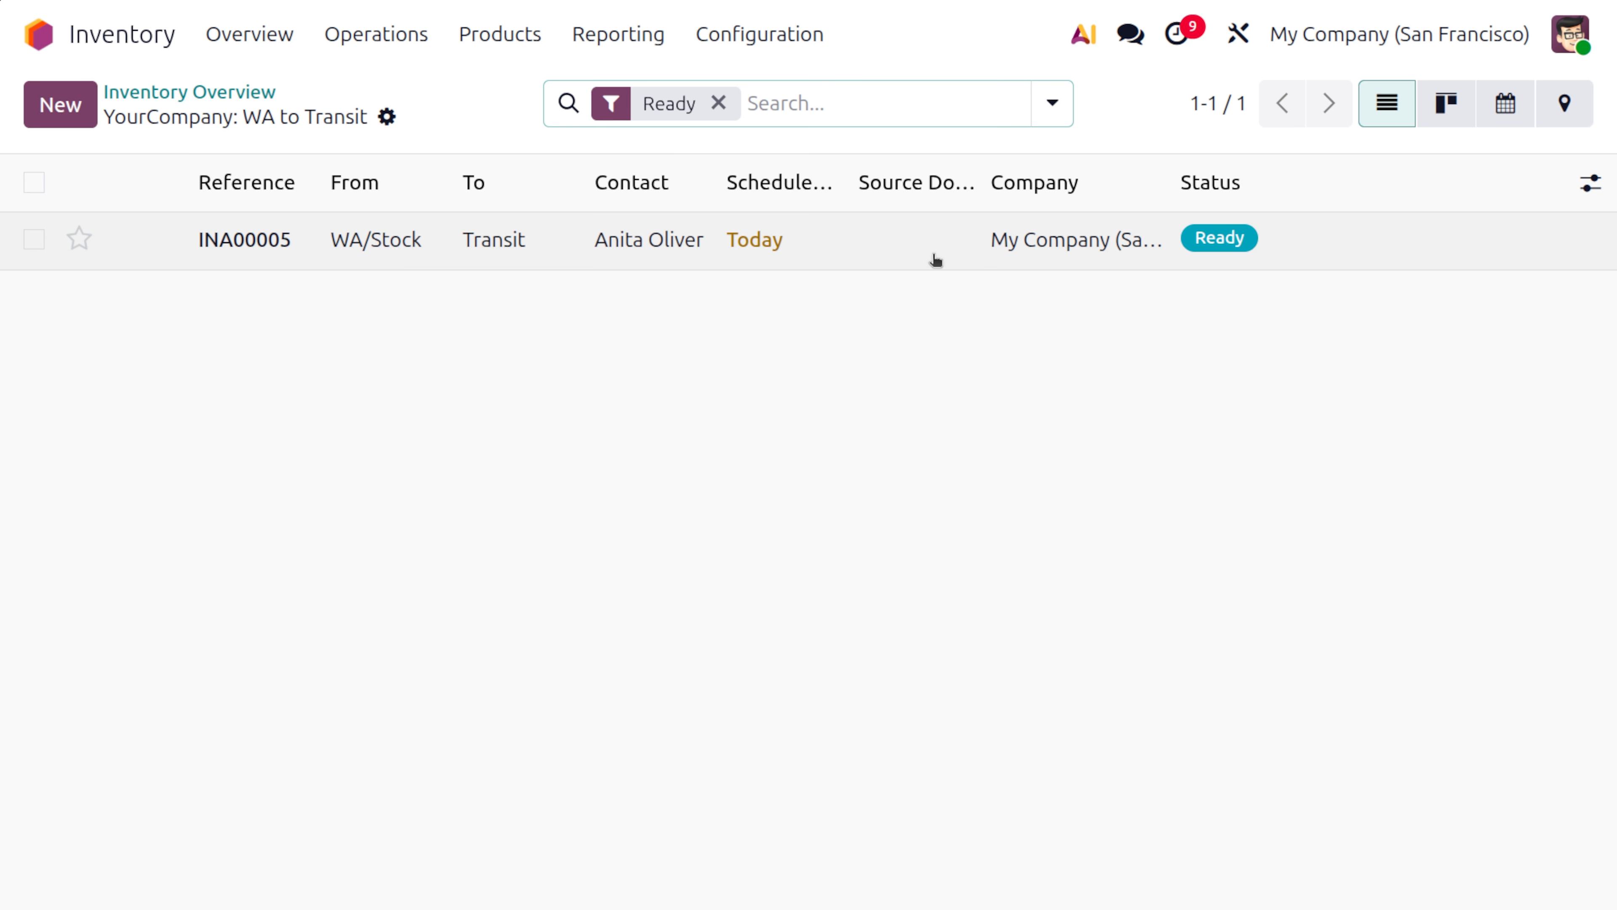
left_click(902, 245)
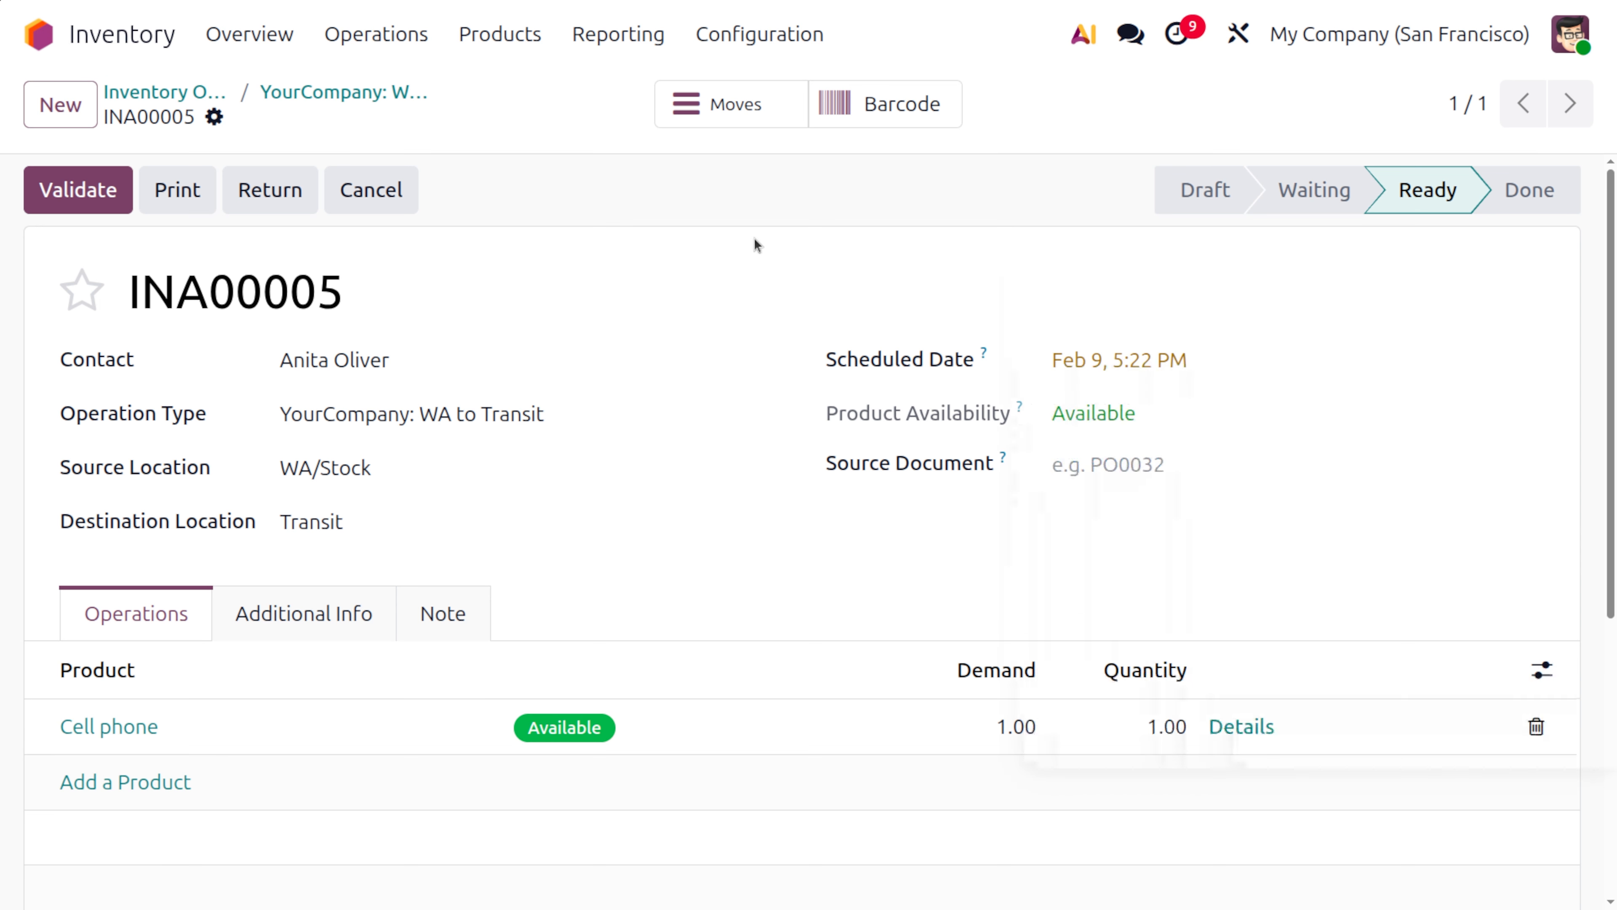
left_click(126, 191)
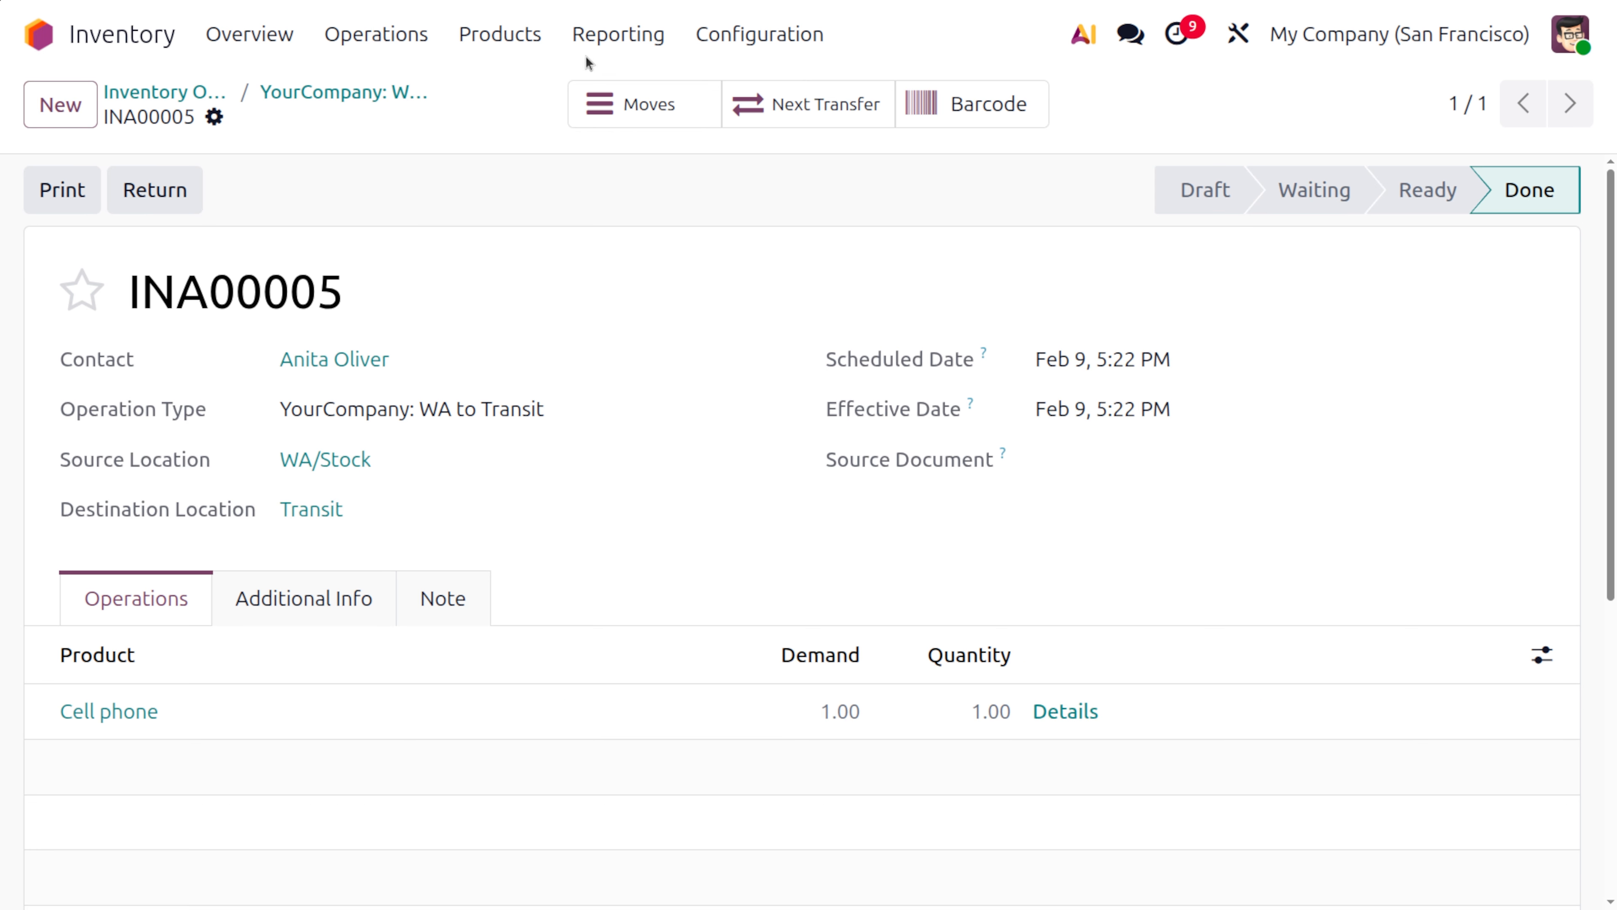
Open the linked next transfer from Transit to WB/Stock and validate it
left_click(797, 112)
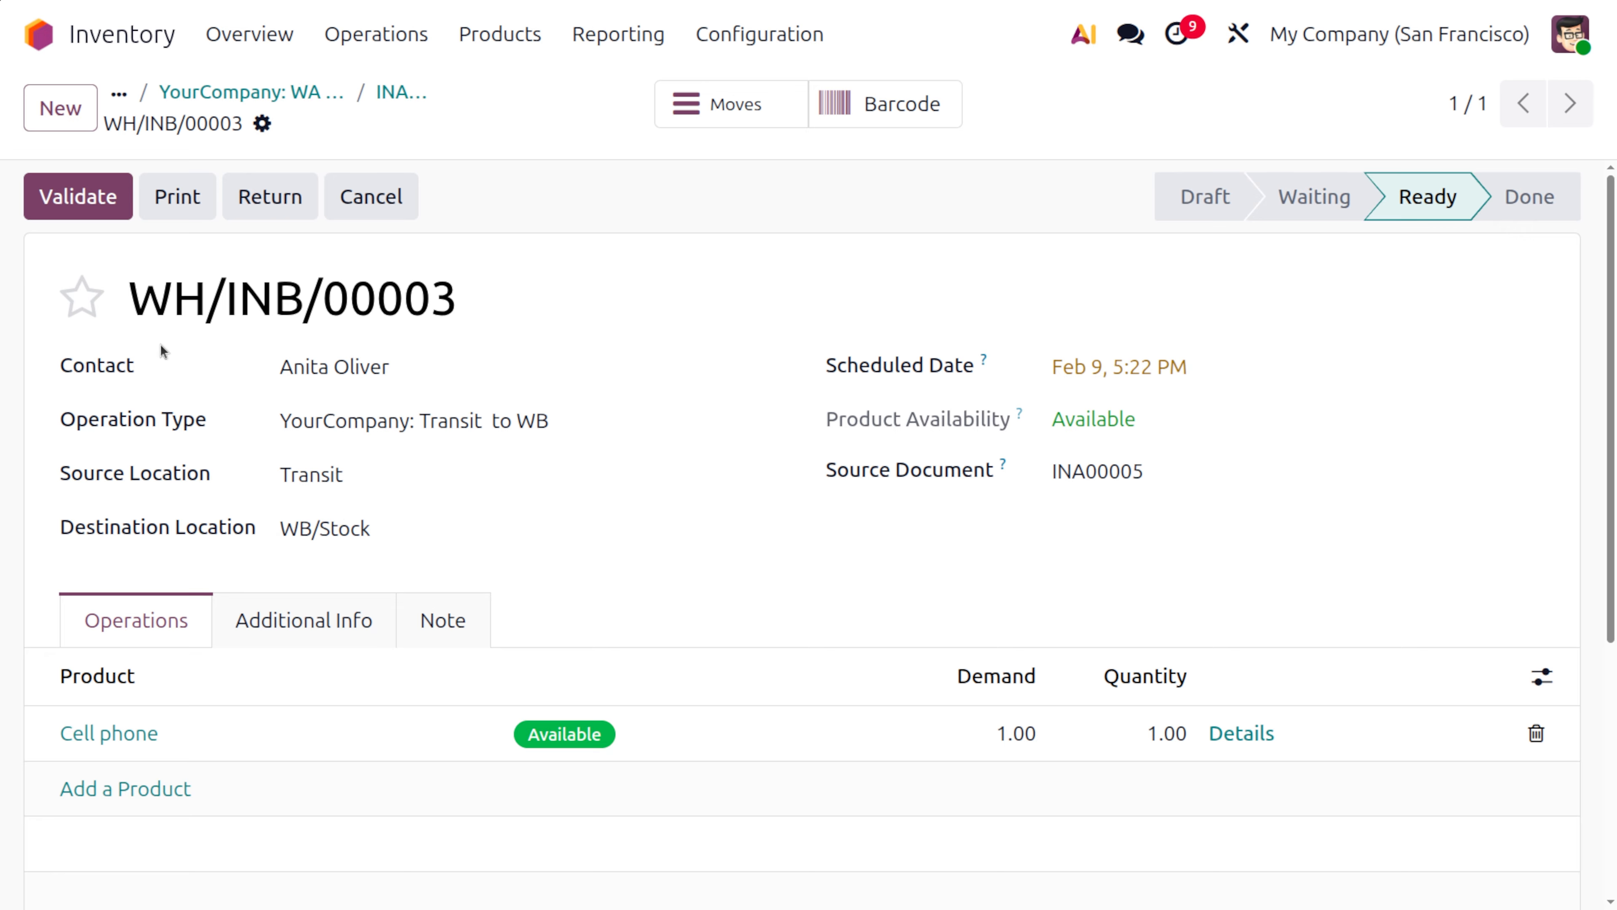
left_click(76, 197)
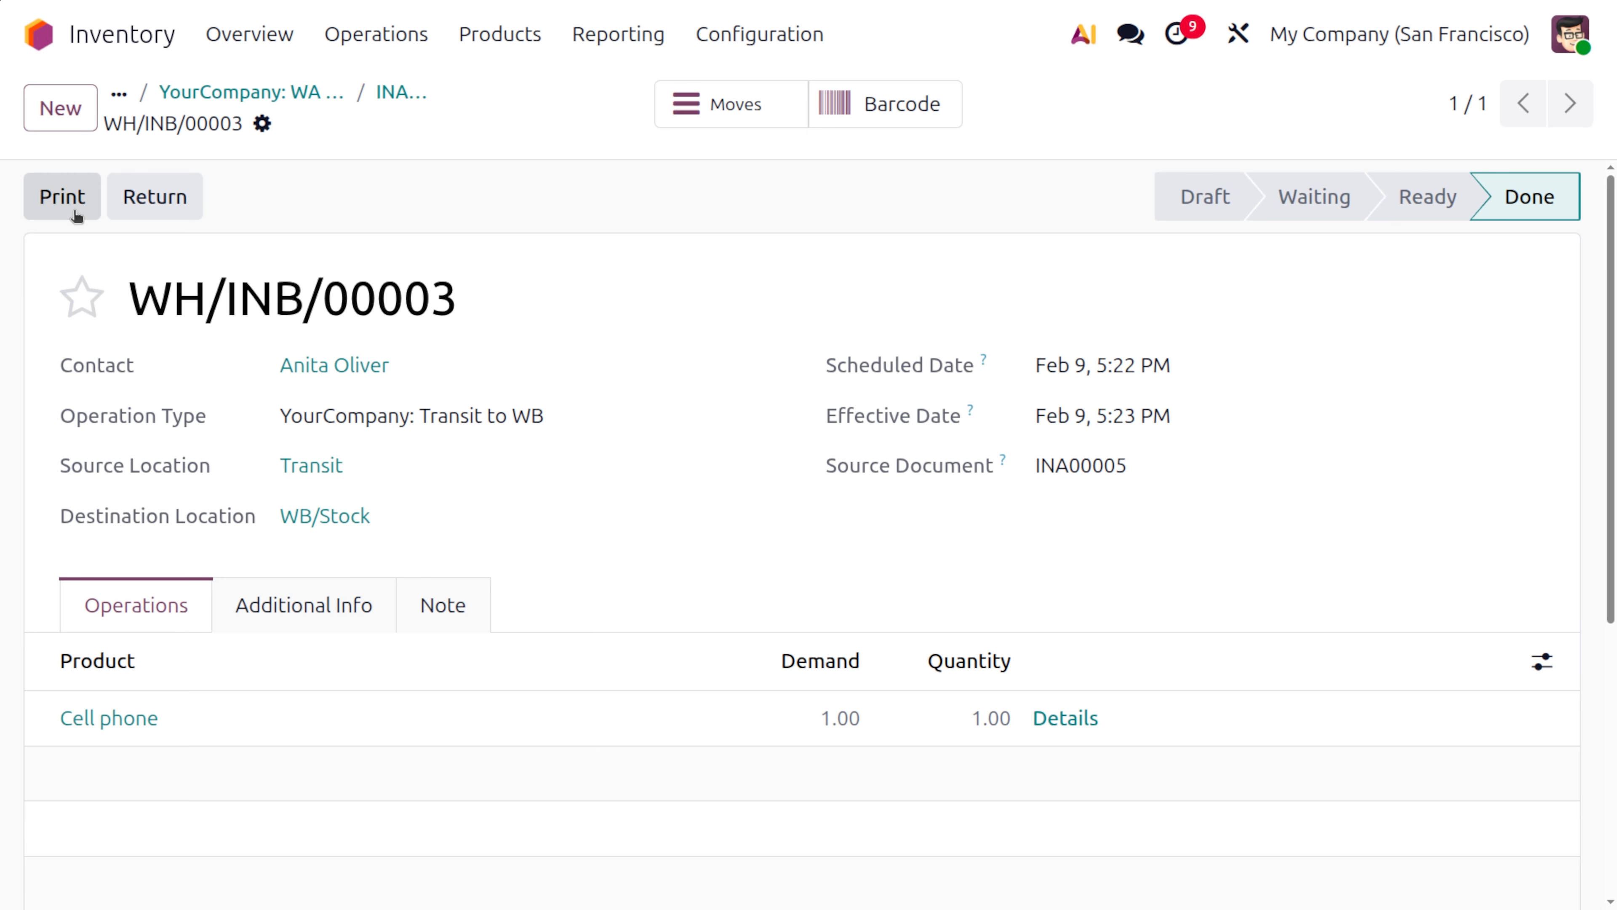